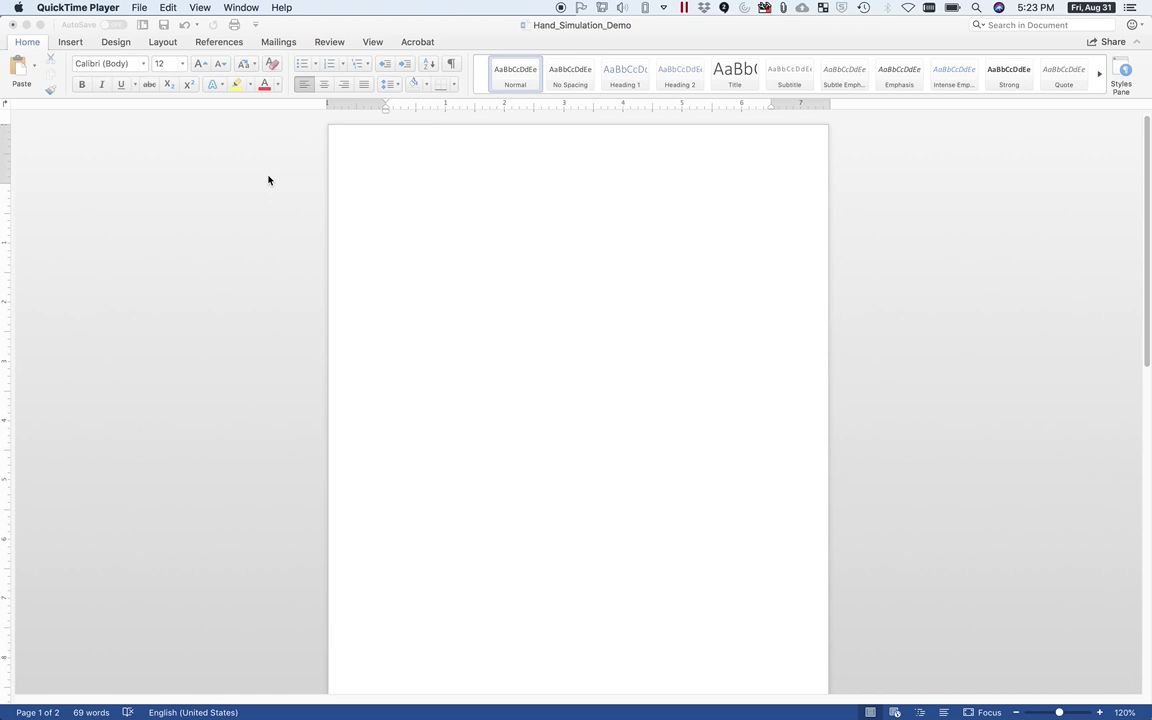
Write an "Interarrival Times" heading at the top of the page with the values 2, 3, 10, 7 and "..." listed below it.
{"action": "left_click", "coordinate": [443, 222]}
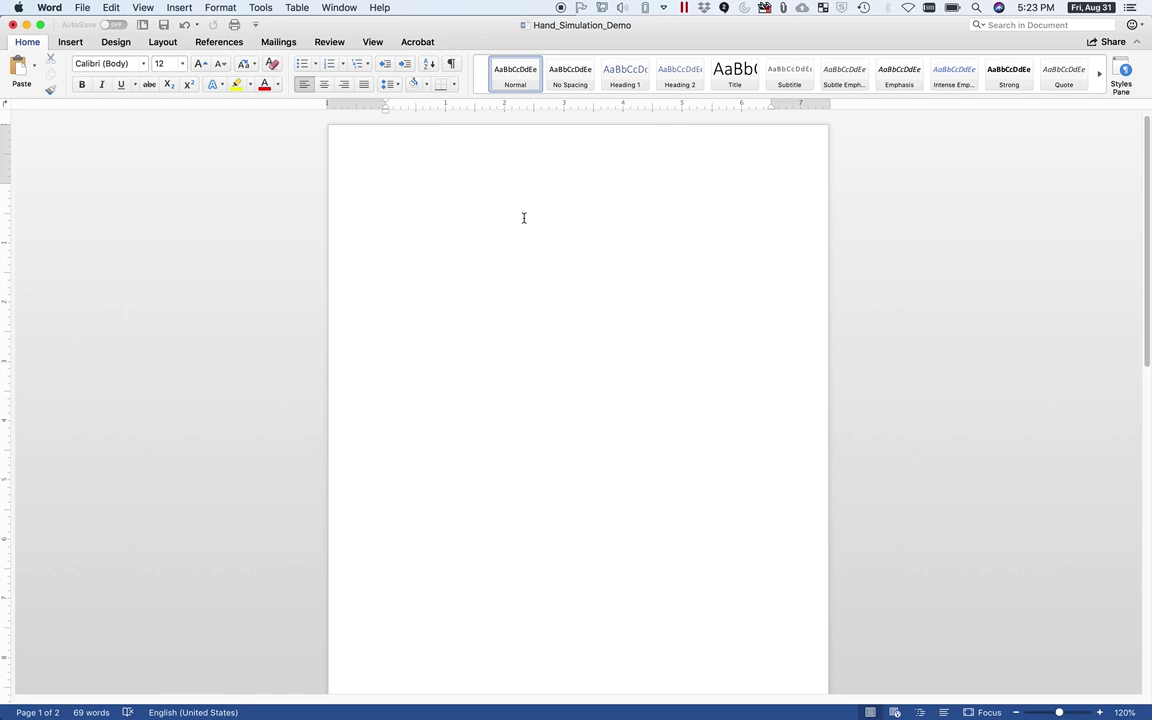
{"action": "type", "text": "Interarrival Times"}
{"action": "key", "text": "Return"}
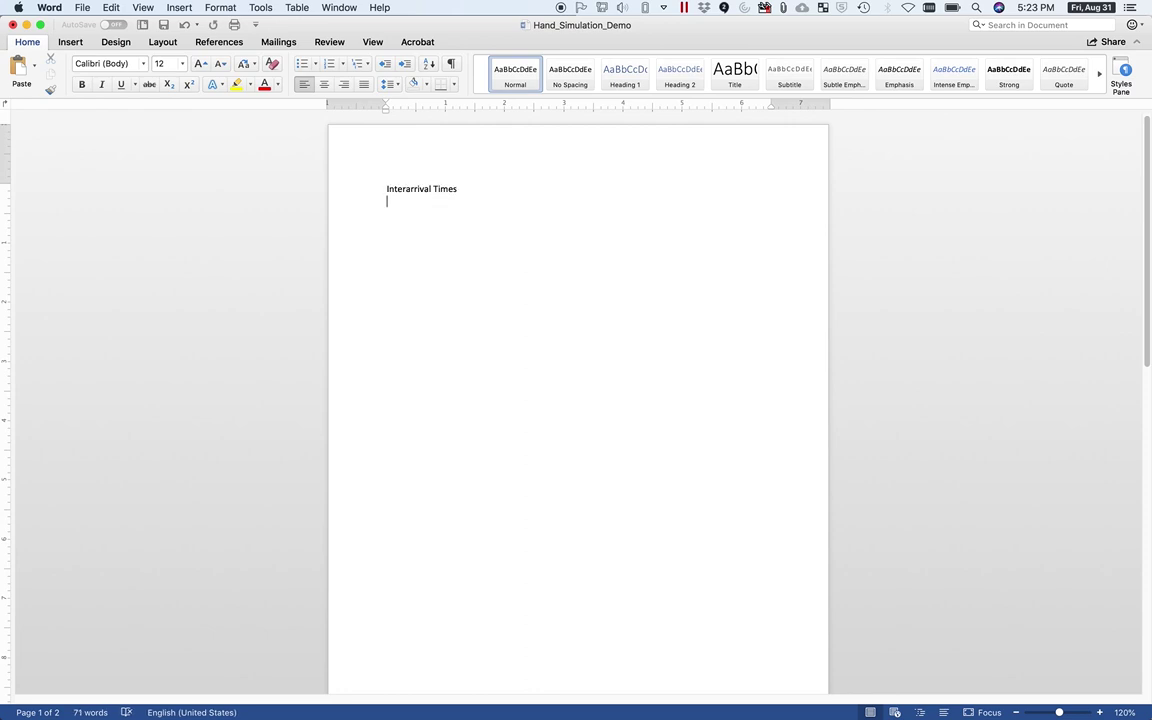
{"action": "type", "text": "2"}
{"action": "key", "text": "Return"}
{"action": "type", "text": "3"}
{"action": "key", "text": "Return"}
{"action": "type", "text": "10"}
{"action": "key", "text": "Return"}
{"action": "type", "text": "7"}
{"action": "key", "text": "Return"}
{"action": "type", "text": "..."}
{"action": "key", "text": "Return"}
Add a "Service Times" heading below the interarrival list, followed by 1, 13, 4, 2, 5 and "..." on separate lines.
{"action": "type", "text": "Service Times"}
{"action": "key", "text": "Return"}
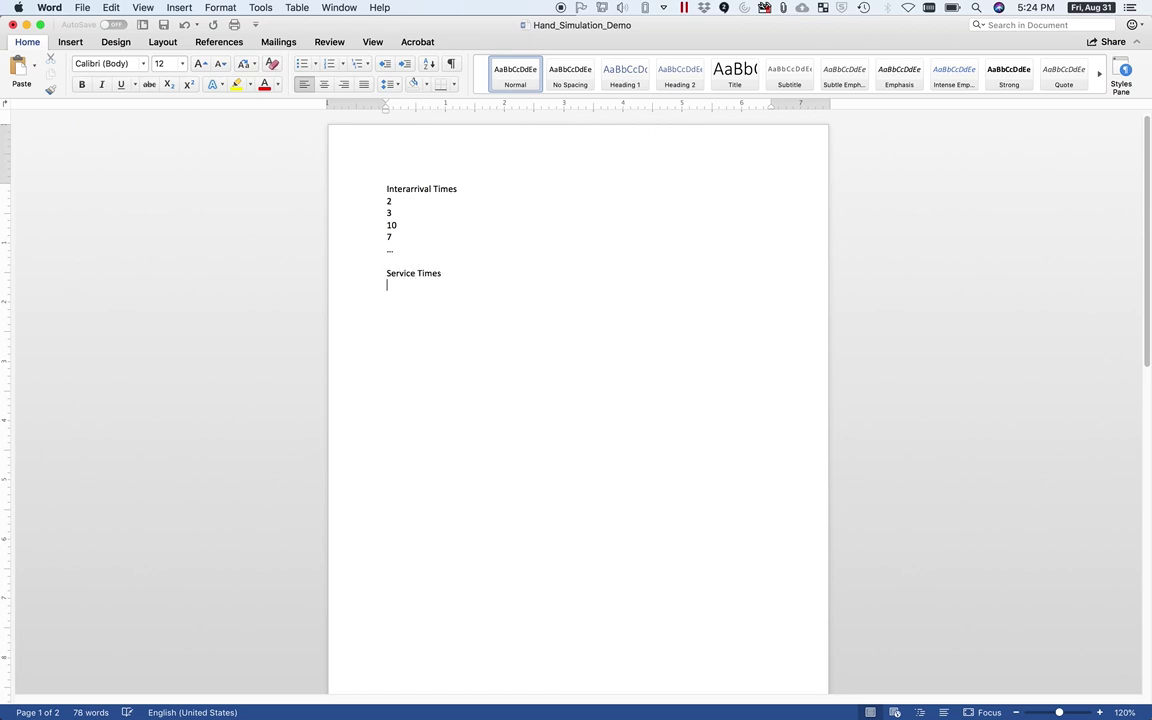
{"action": "type", "text": "1"}
{"action": "key", "text": "Return"}
{"action": "type", "text": "13"}
{"action": "key", "text": "Return"}
{"action": "type", "text": "4"}
{"action": "key", "text": "Return"}
{"action": "type", "text": "2"}
{"action": "key", "text": "Return"}
{"action": "type", "text": "5"}
{"action": "key", "text": "Return"}
{"action": "type", "text": "..."}
{"action": "key", "text": "Return"}
{"action": "key", "text": "Return"}
{"action": "left_click", "coordinate": [391, 203]}
{"action": "left_click_drag", "start_coordinate": [391, 203], "coordinate": [395, 203]}
{"action": "left_click_drag", "start_coordinate": [390, 285], "coordinate": [415, 291]}
{"action": "left_click", "coordinate": [415, 291]}
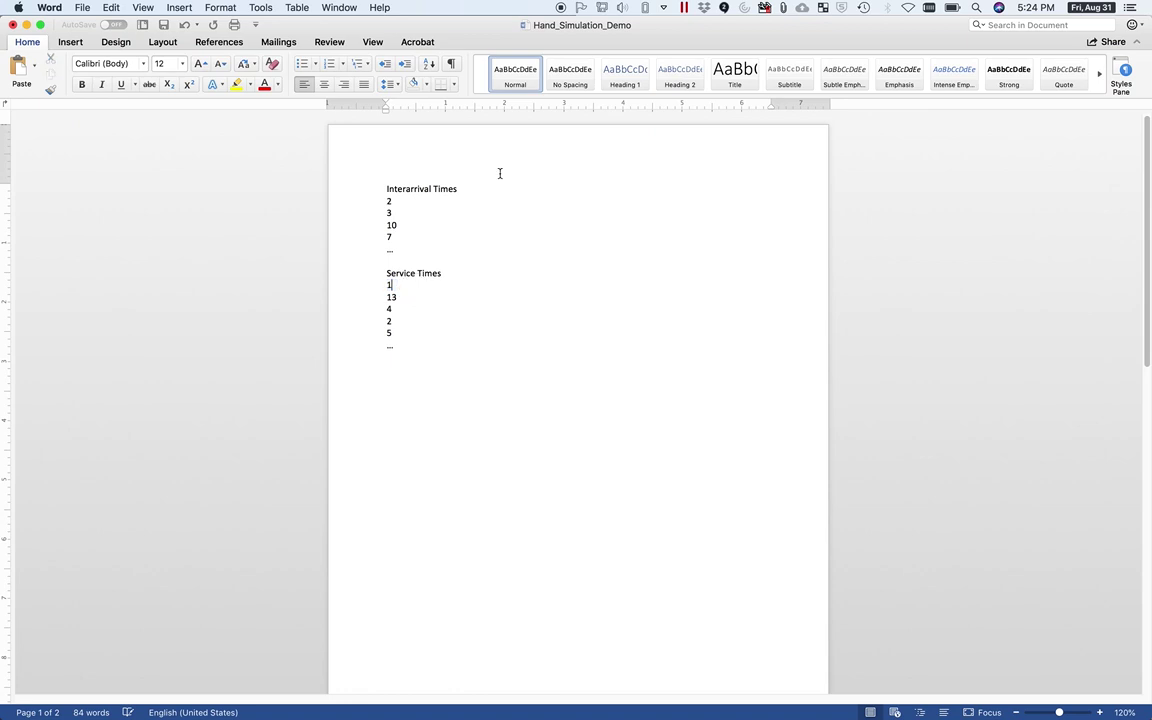
{"action": "double_click", "coordinate": [388, 202]}
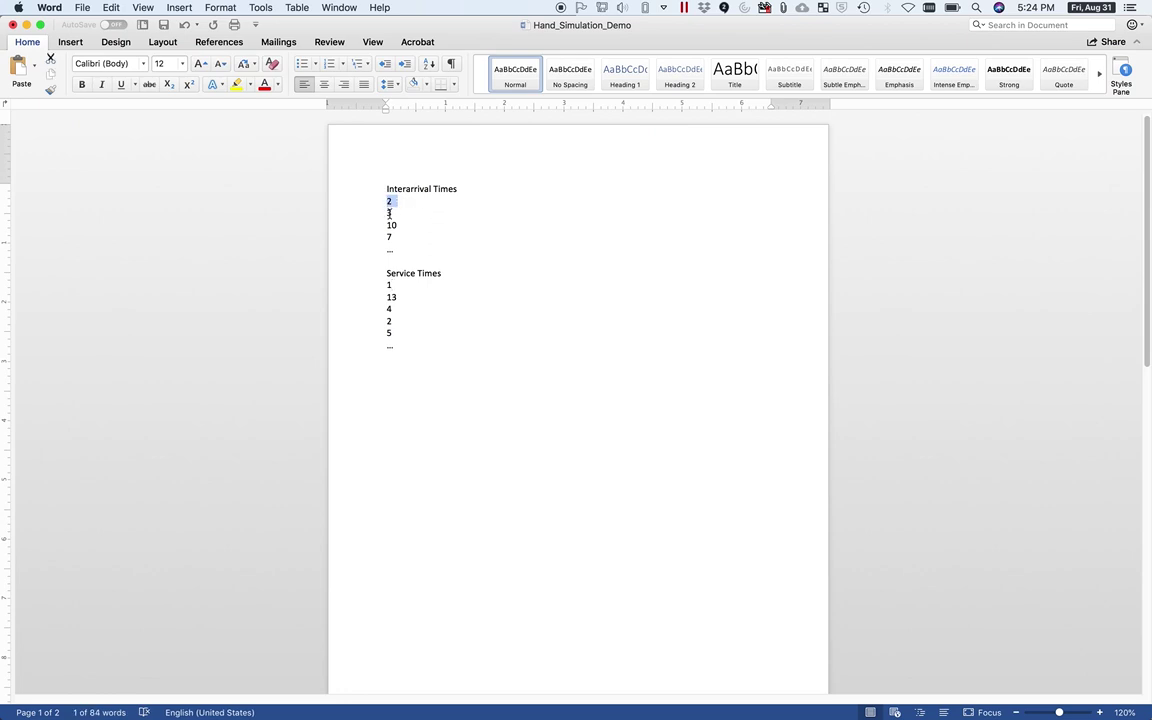
{"action": "double_click", "coordinate": [391, 285]}
{"action": "left_click", "coordinate": [425, 295]}
Insert a table of eight columns and eight rows below the service times list.
{"action": "left_click", "coordinate": [431, 362]}
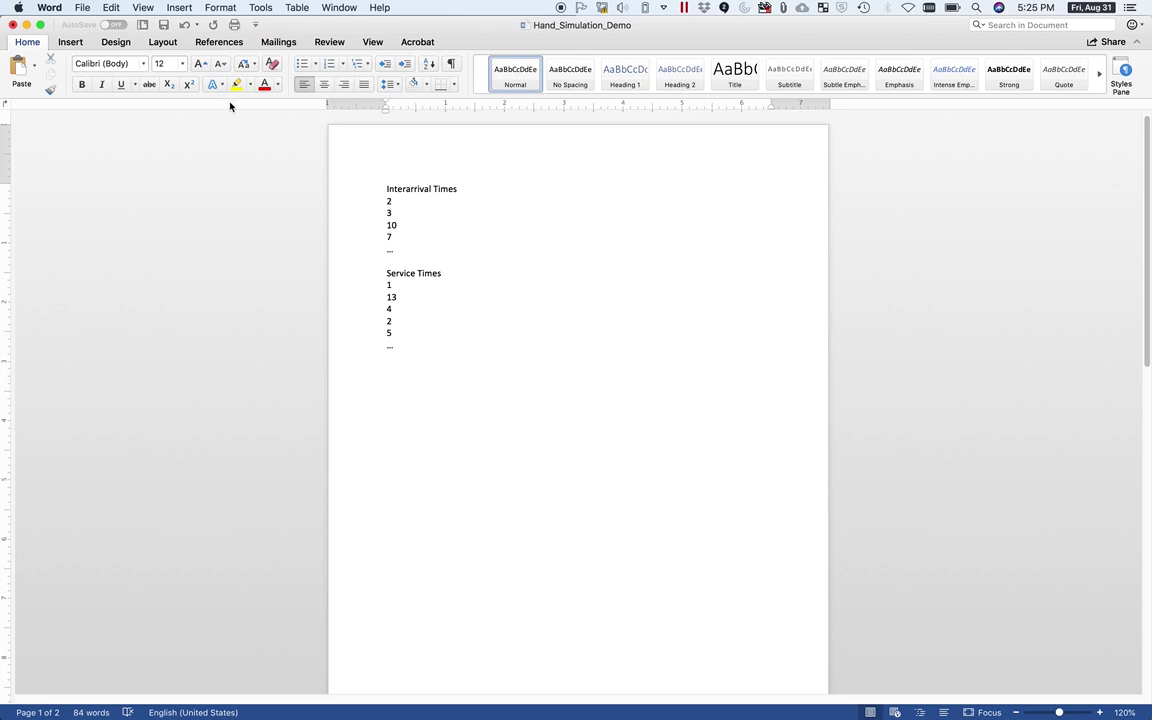
{"action": "left_click", "coordinate": [82, 44]}
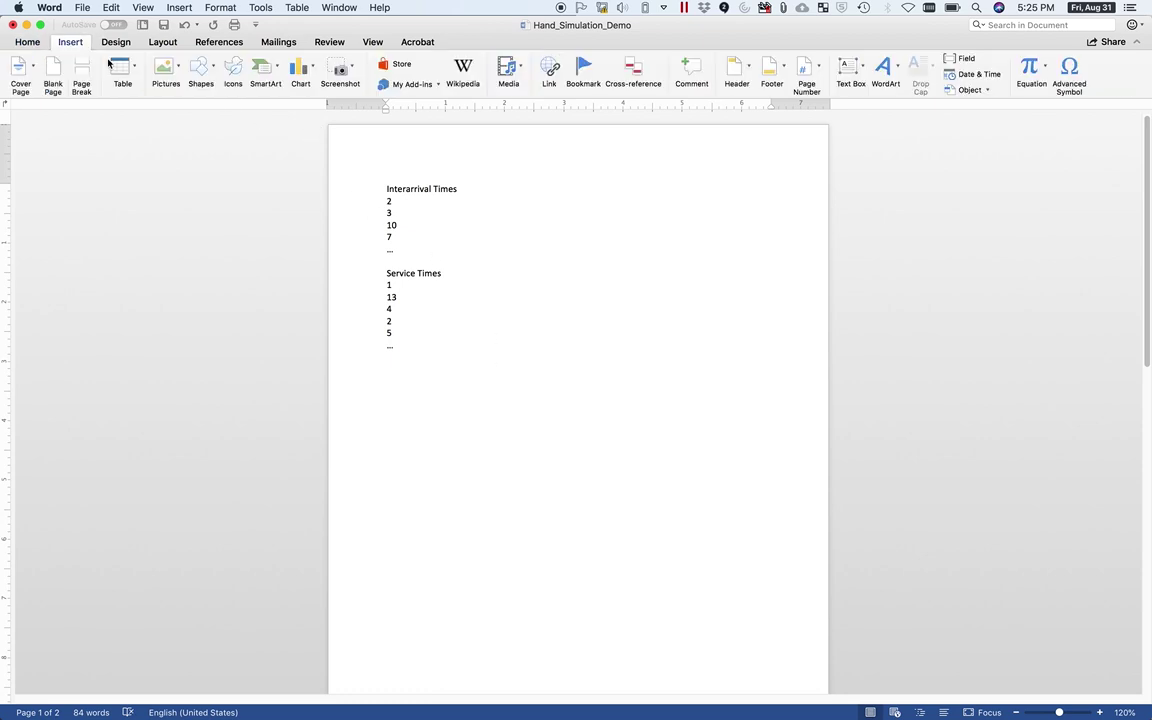
{"action": "left_click", "coordinate": [134, 74]}
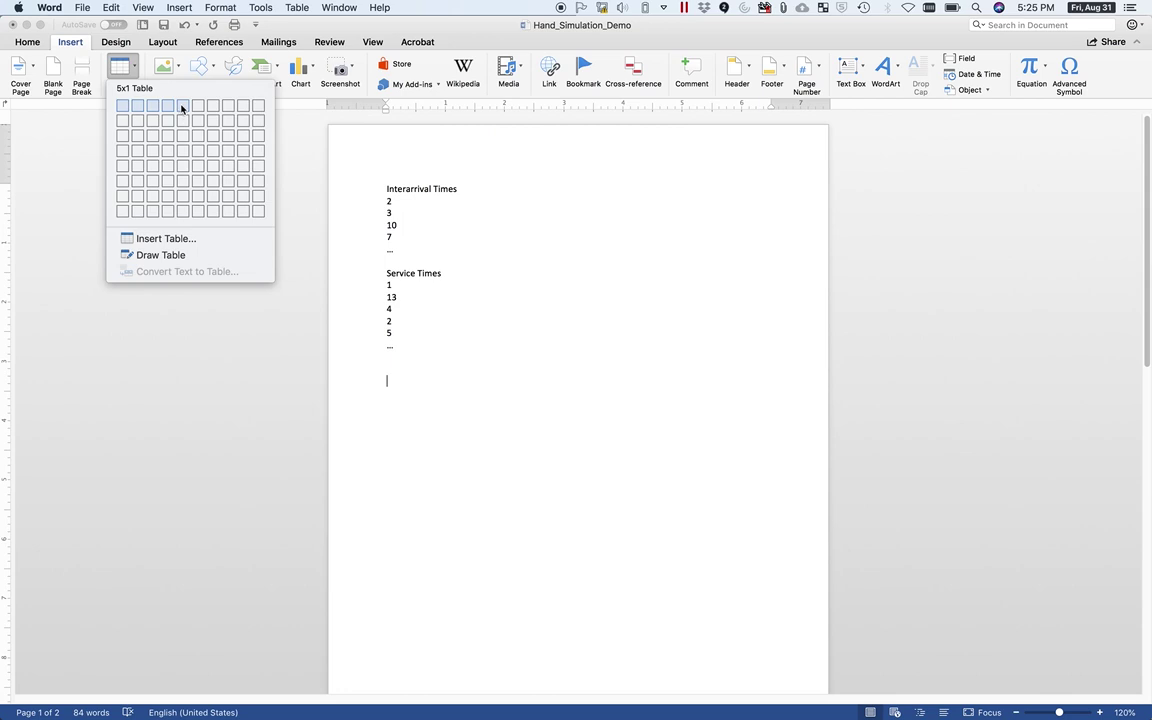
{"action": "left_click", "coordinate": [231, 213]}
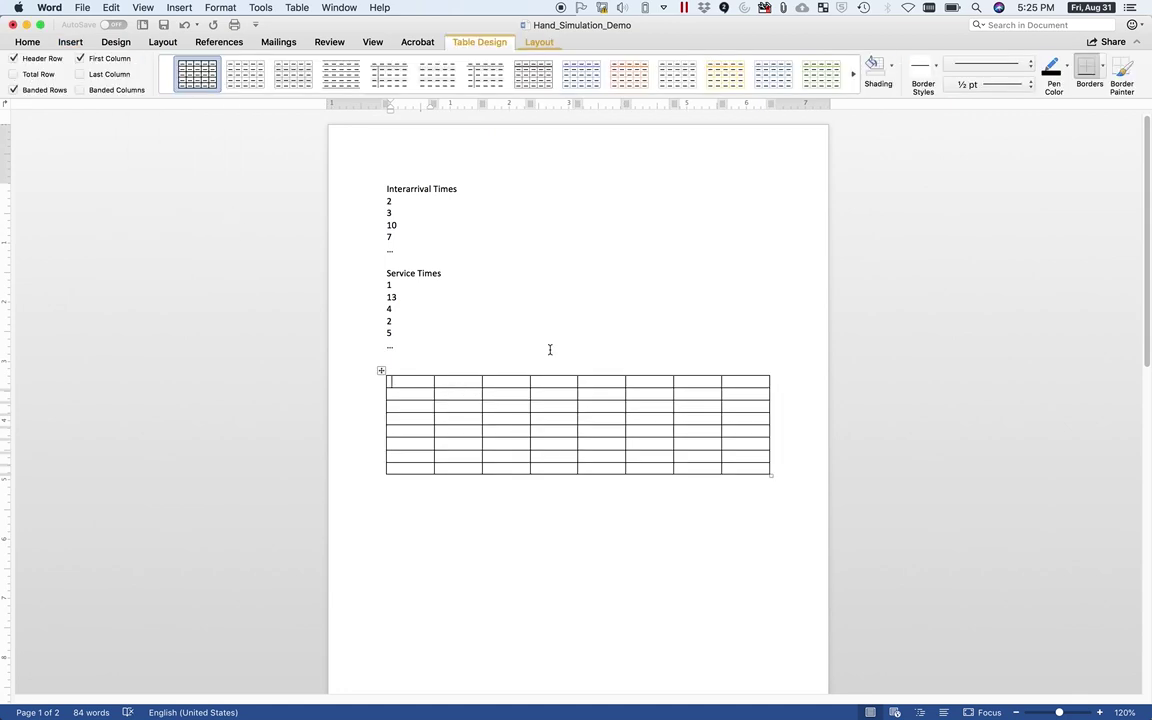
Fill the first five header cells with CLOCK, LS, LQ, CHECKOUT LINE and "Future event list".
{"action": "type", "text": "CLOCK"}
{"action": "key", "text": "Tab"}
{"action": "type", "text": "LS"}
{"action": "key", "text": "Tab"}
{"action": "type", "text": "LQ"}
{"action": "key", "text": "Tab"}
{"action": "type", "text": "CHECKOUT LINE"}
{"action": "key", "text": "Tab"}
{"action": "type", "text": "Future Even"}
{"action": "key", "text": "BackSpace"}
{"action": "key", "text": "BackSpace"}
{"action": "key", "text": "BackSpace"}
{"action": "key", "text": "BackSpace"}
{"action": "type", "text": "event list"}
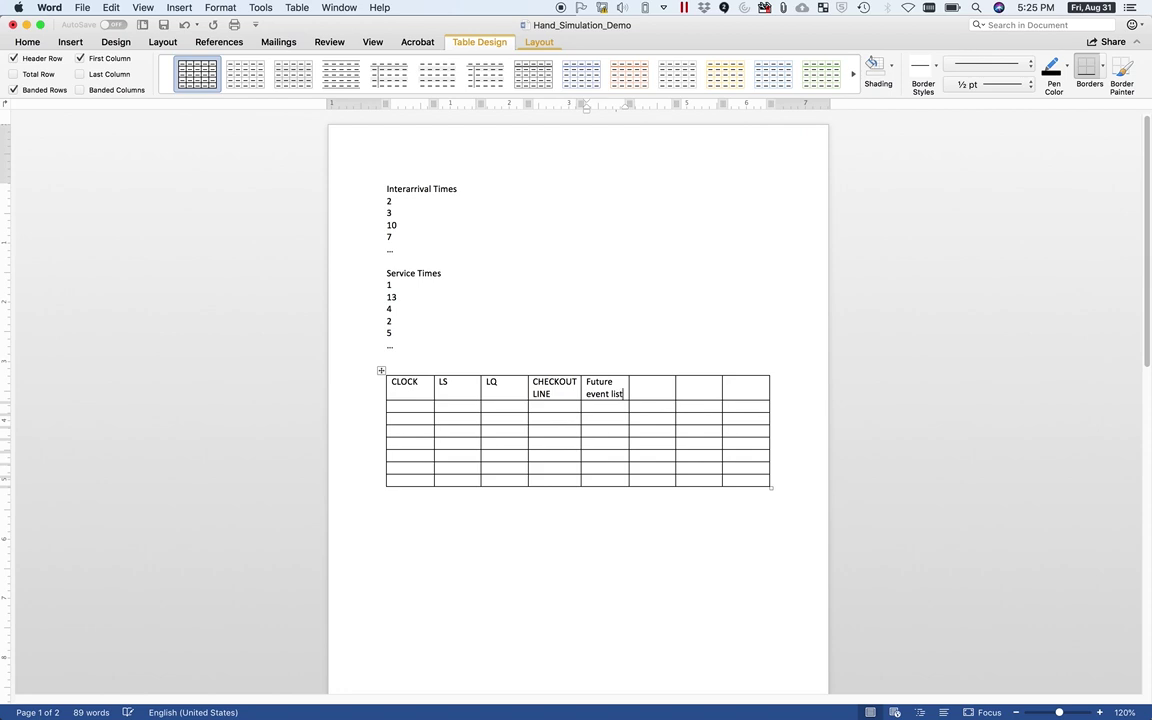
Label the last three header cells of the table ND, S and F.
{"action": "key", "text": "Tab"}
{"action": "type", "text": "ND"}
{"action": "key", "text": "Tab"}
{"action": "type", "text": "S"}
{"action": "key", "text": "Tab"}
{"action": "type", "text": "F"}
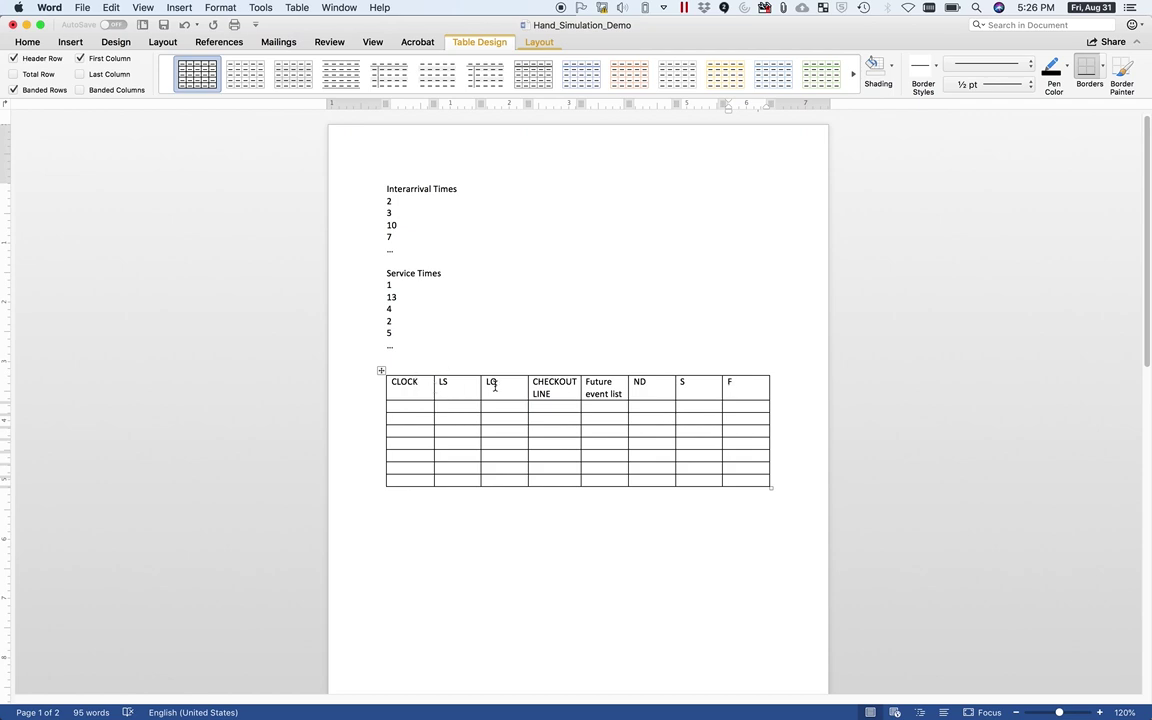
Narrow the ND, S and F columns to fit their headings, keeping "Future event list" wide enough for one line.
{"action": "left_click", "coordinate": [481, 386]}
{"action": "left_click_drag", "start_coordinate": [630, 386], "coordinate": [661, 390]}
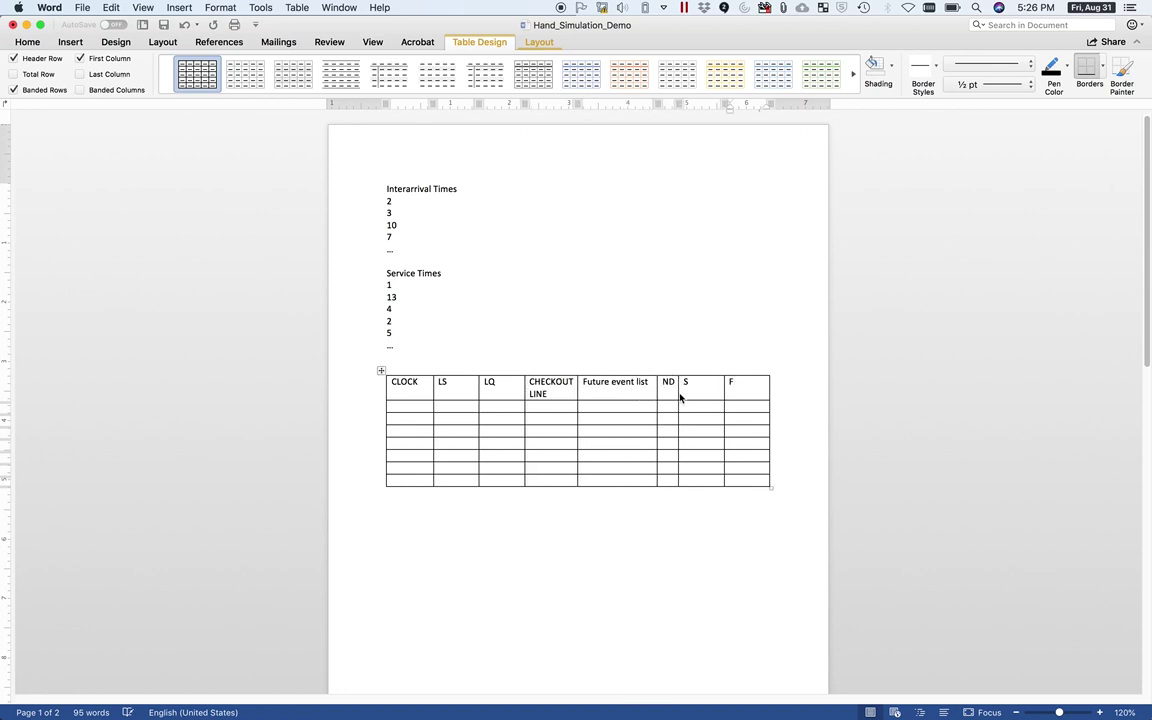
{"action": "left_click", "coordinate": [677, 390]}
{"action": "left_click_drag", "start_coordinate": [723, 386], "coordinate": [755, 388]}
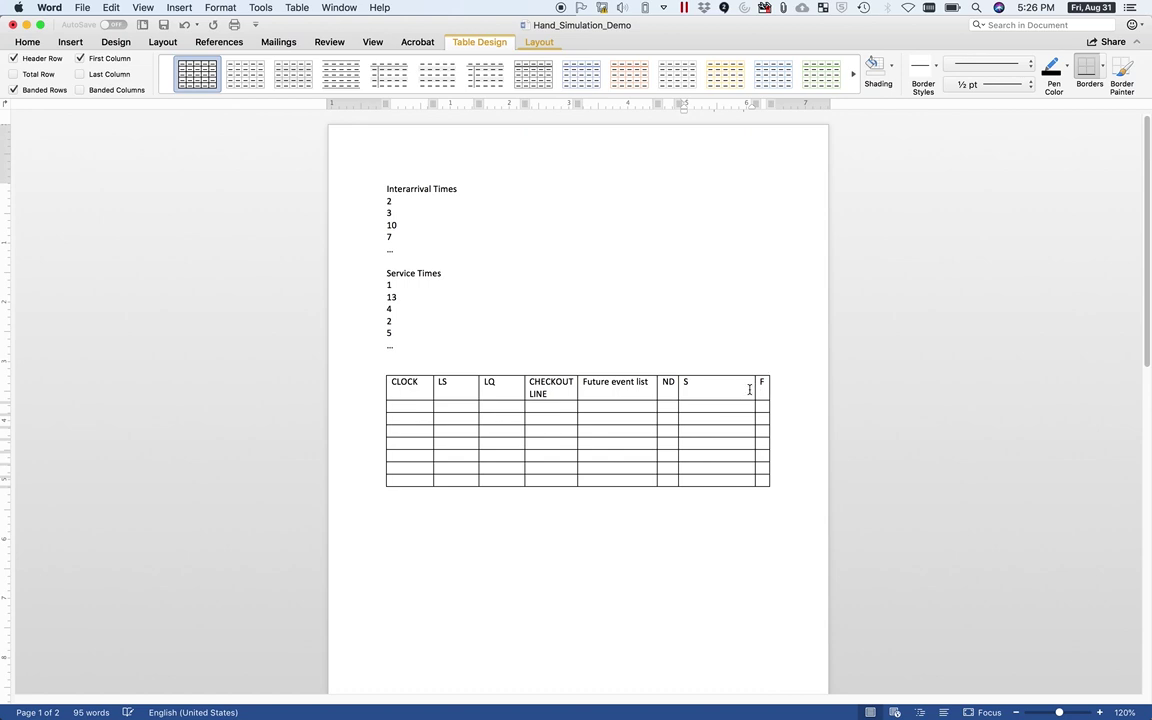
{"action": "left_click_drag", "start_coordinate": [678, 391], "coordinate": [741, 394]}
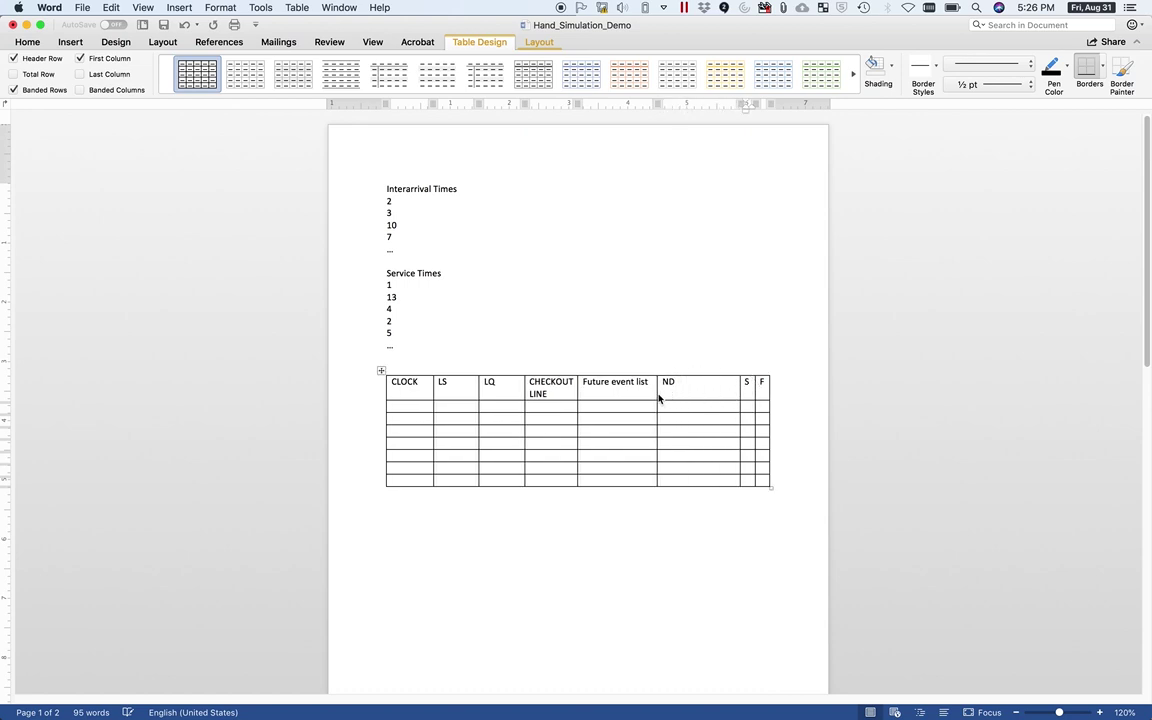
{"action": "left_click_drag", "start_coordinate": [657, 390], "coordinate": [719, 389]}
Widen the CHECKOUT LINE column so its heading fits on one line, and narrow the LS column.
{"action": "left_click_drag", "start_coordinate": [577, 390], "coordinate": [642, 392]}
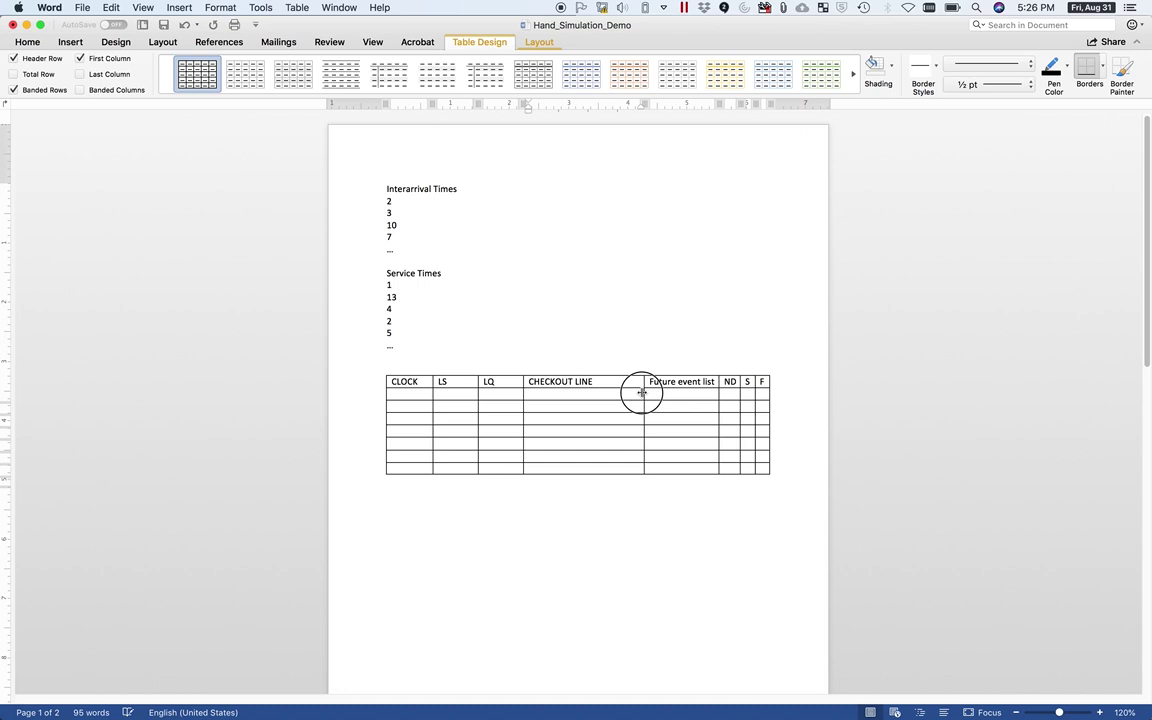
{"action": "left_click_drag", "start_coordinate": [524, 381], "coordinate": [504, 380]}
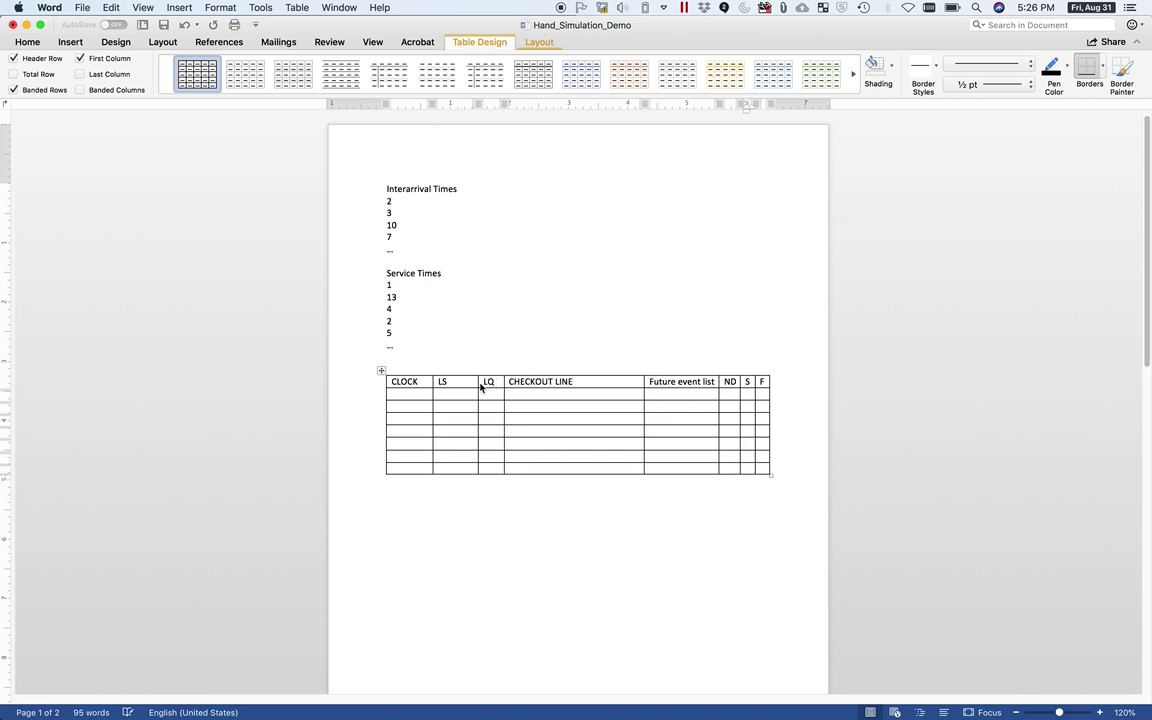
{"action": "left_click_drag", "start_coordinate": [477, 381], "coordinate": [456, 381]}
Swap the LS and LQ column headings so that LQ comes directly after CLOCK.
{"action": "scroll", "coordinate": [456, 383], "scroll_direction": "down", "scroll_amount": 1}
{"action": "scroll", "coordinate": [456, 383], "scroll_direction": "down", "scroll_amount": 5}
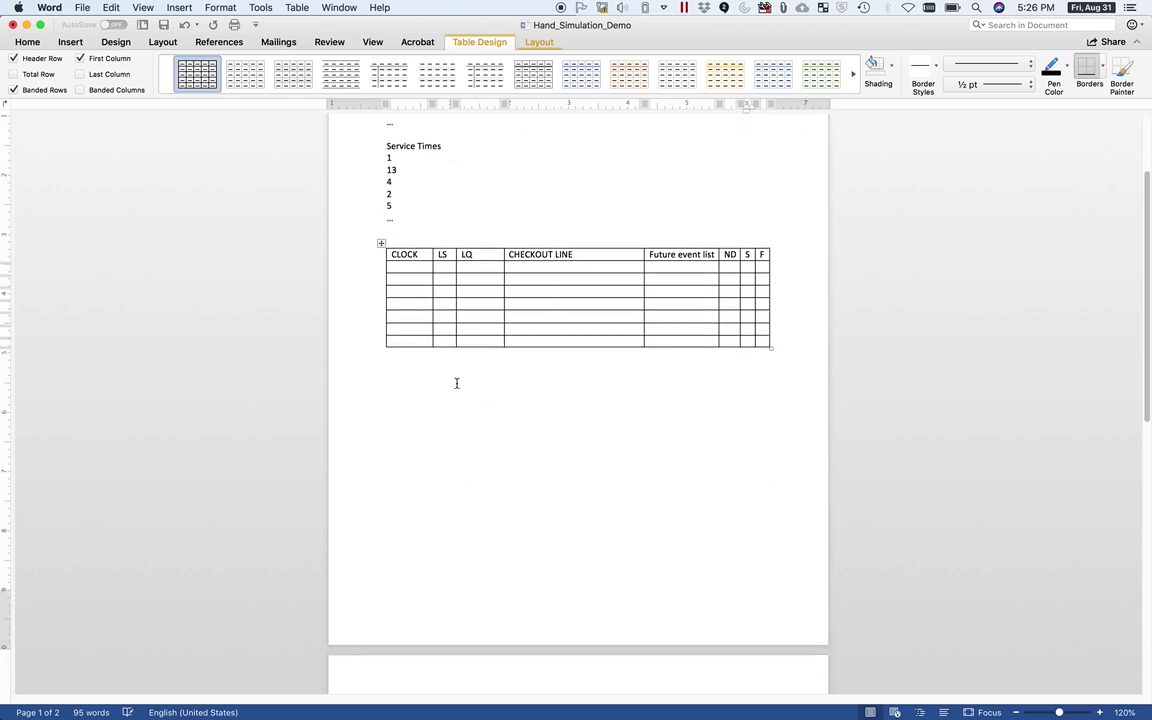
{"action": "scroll", "coordinate": [456, 383], "scroll_direction": "up", "scroll_amount": 1}
{"action": "scroll", "coordinate": [456, 383], "scroll_direction": "up", "scroll_amount": 5}
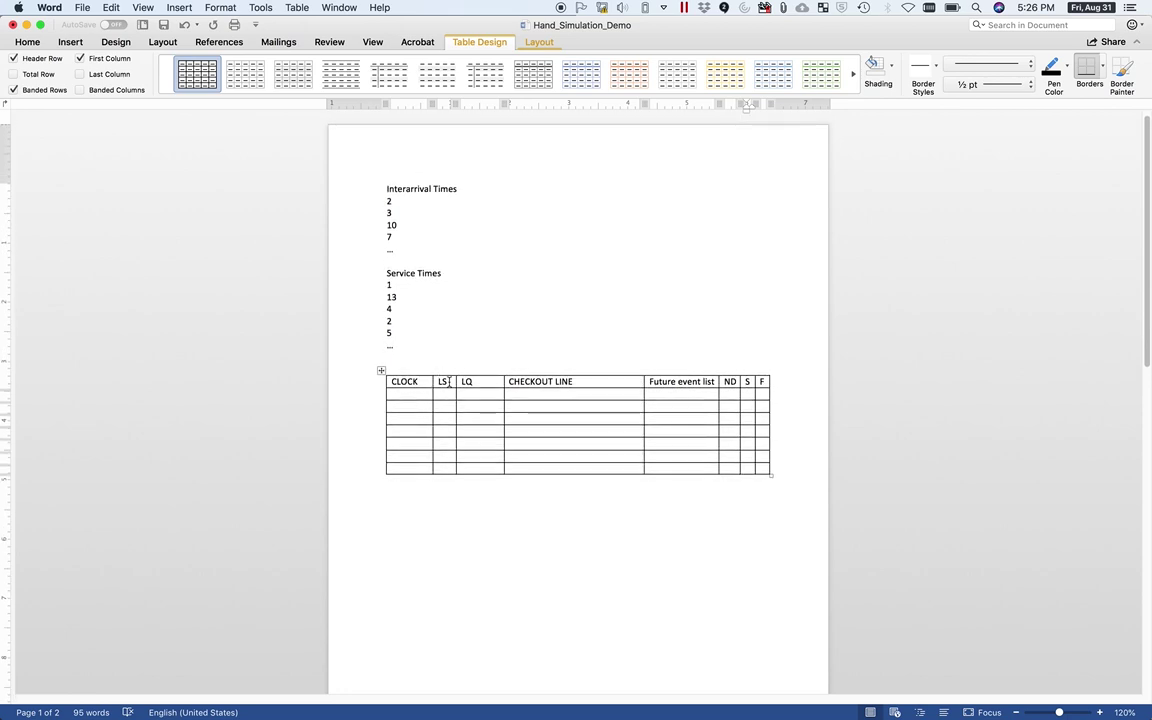
{"action": "double_click", "coordinate": [445, 381]}
{"action": "type", "text": "LQ"}
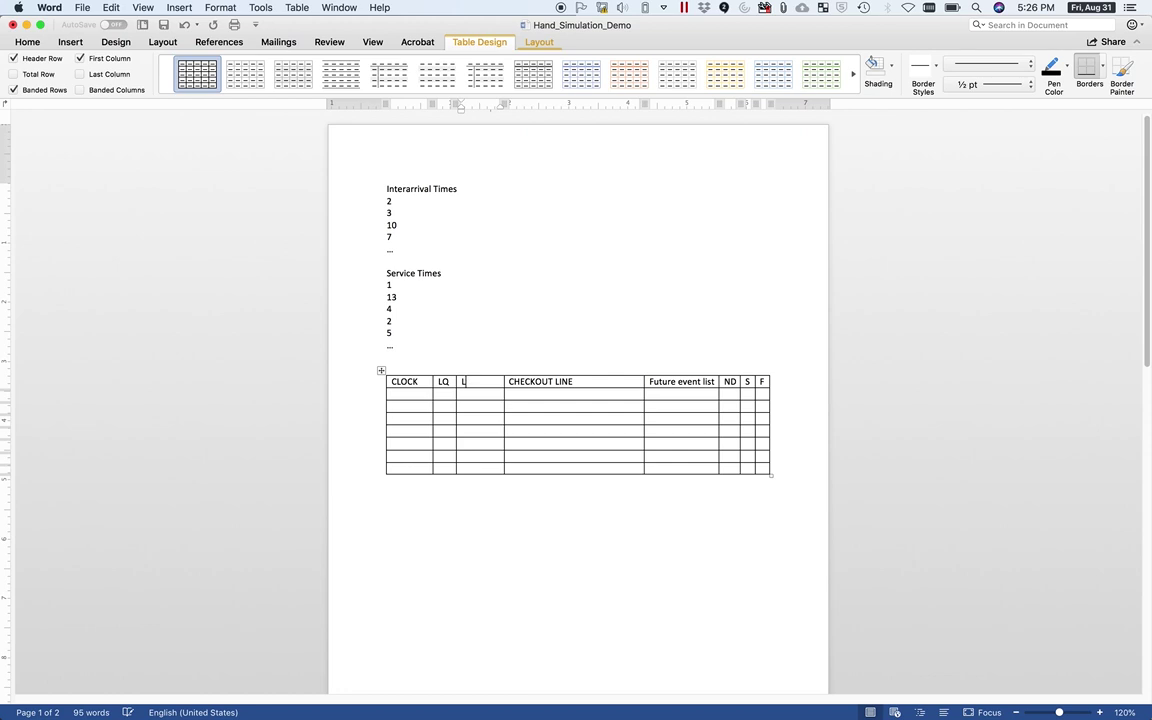
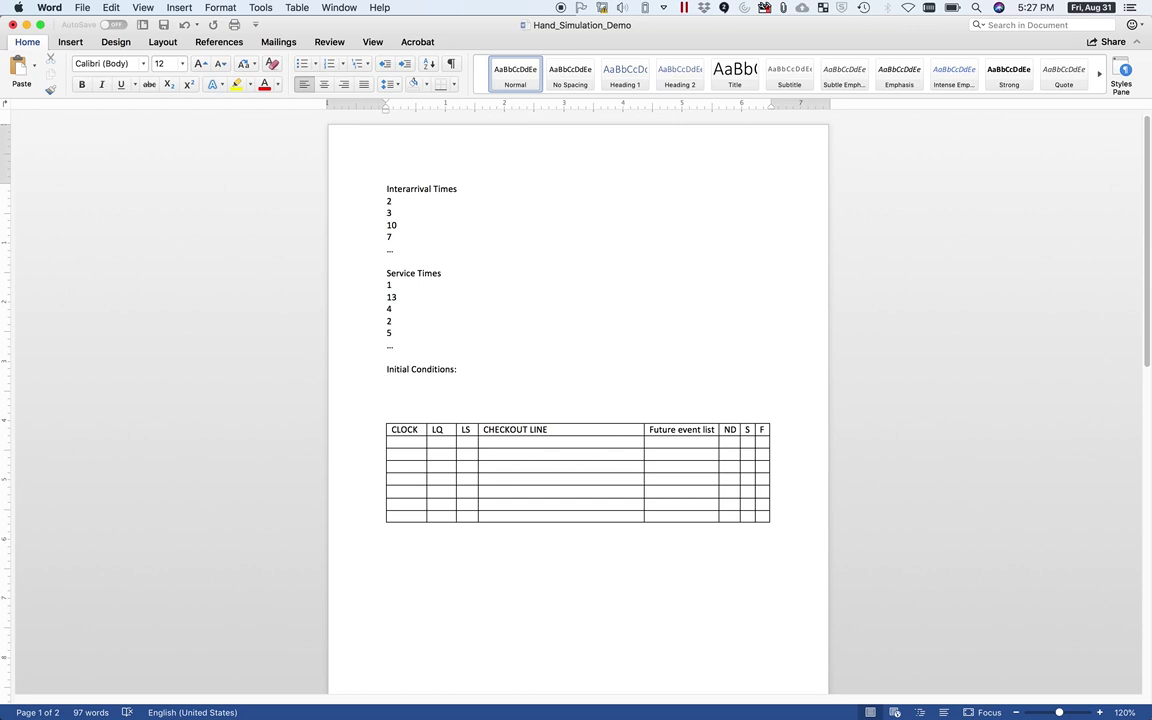
List LQ = 0, LS = 0 and CHECKOUT LINE = () on separate lines under "Initial Conditions:".
{"action": "type", "text": "LQ = 0"}
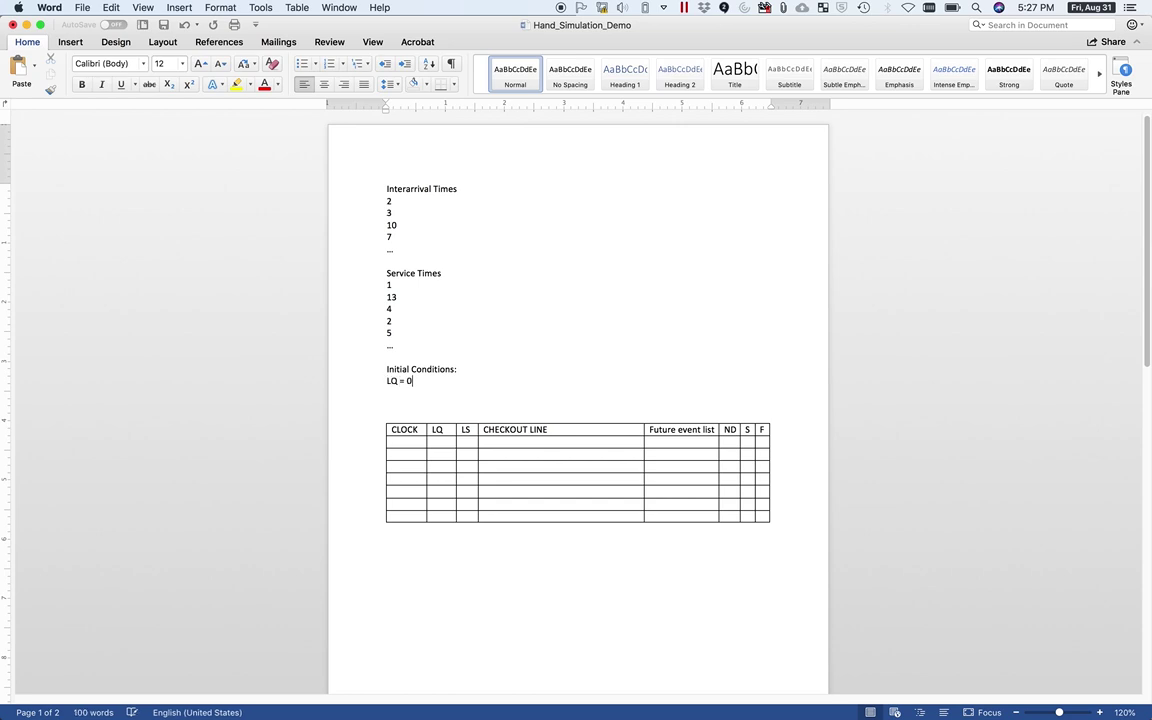
{"action": "key", "text": "Return"}
{"action": "type", "text": "LS = 0"}
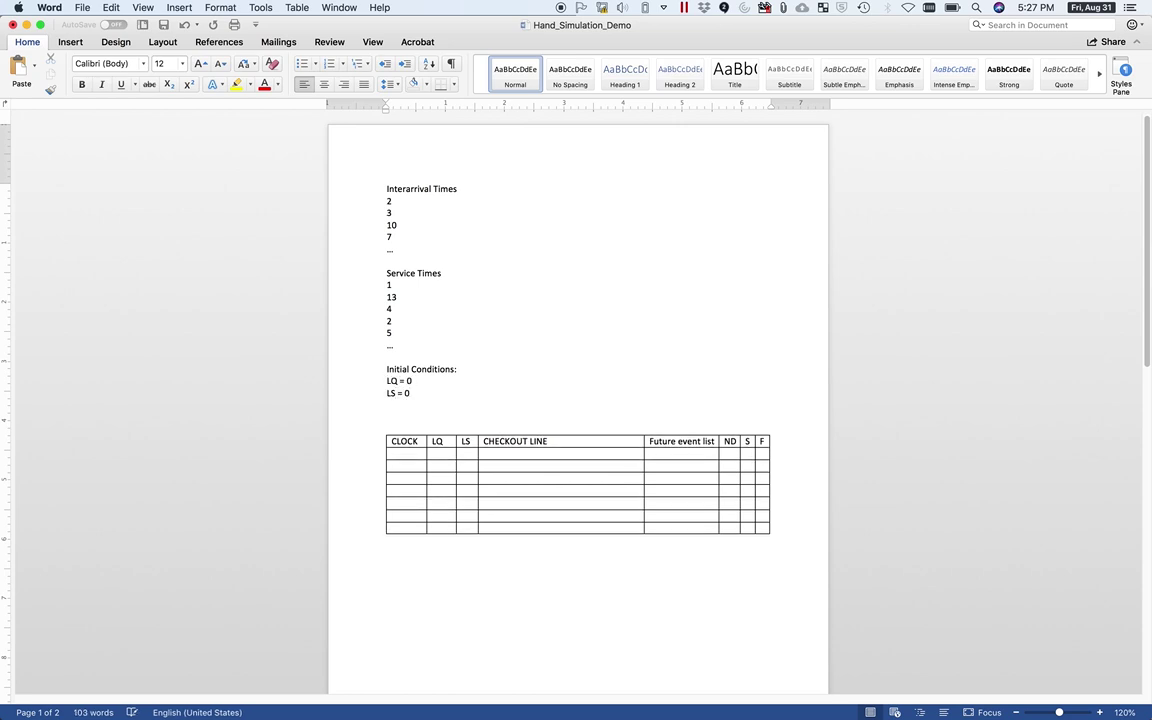
{"action": "key", "text": "Return"}
{"action": "type", "text": "CHECKOUT LINE = ()"}
{"action": "key", "text": "Return"}
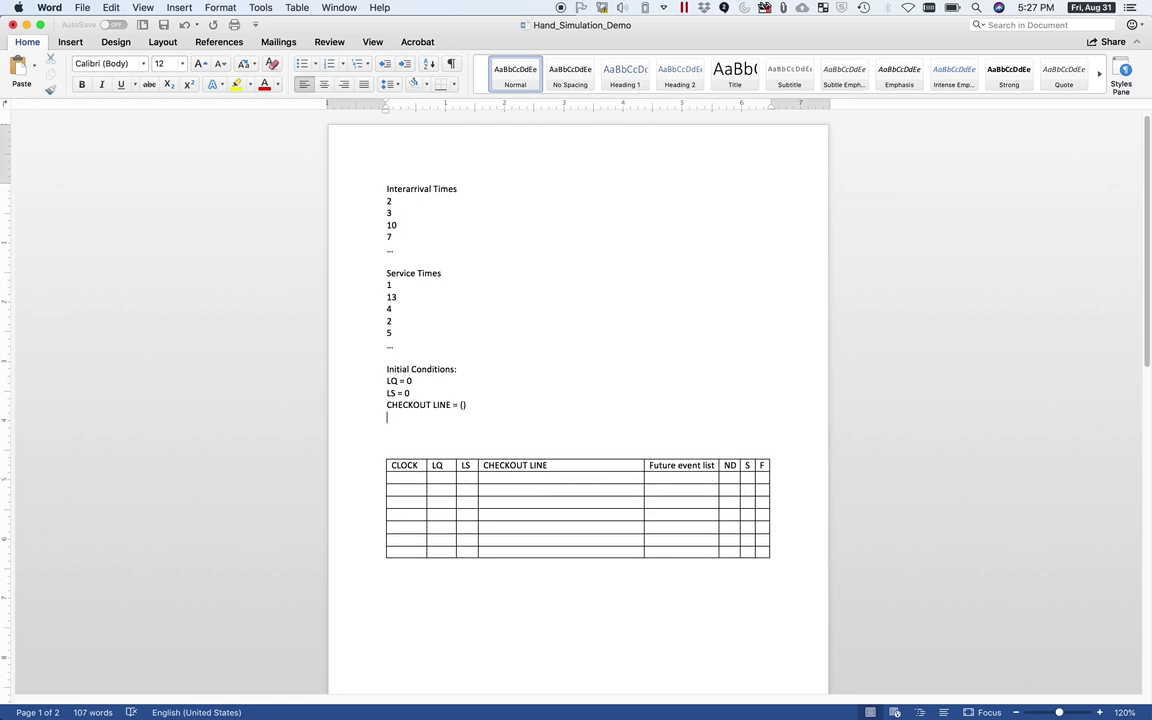
Add an "End Time" heading with the value 20 between the service times and the initial conditions.
{"action": "left_click", "coordinate": [417, 345]}
{"action": "key", "text": "Return"}
{"action": "type", "text": "End Time"}
{"action": "key", "text": "Return"}
{"action": "type", "text": "20"}
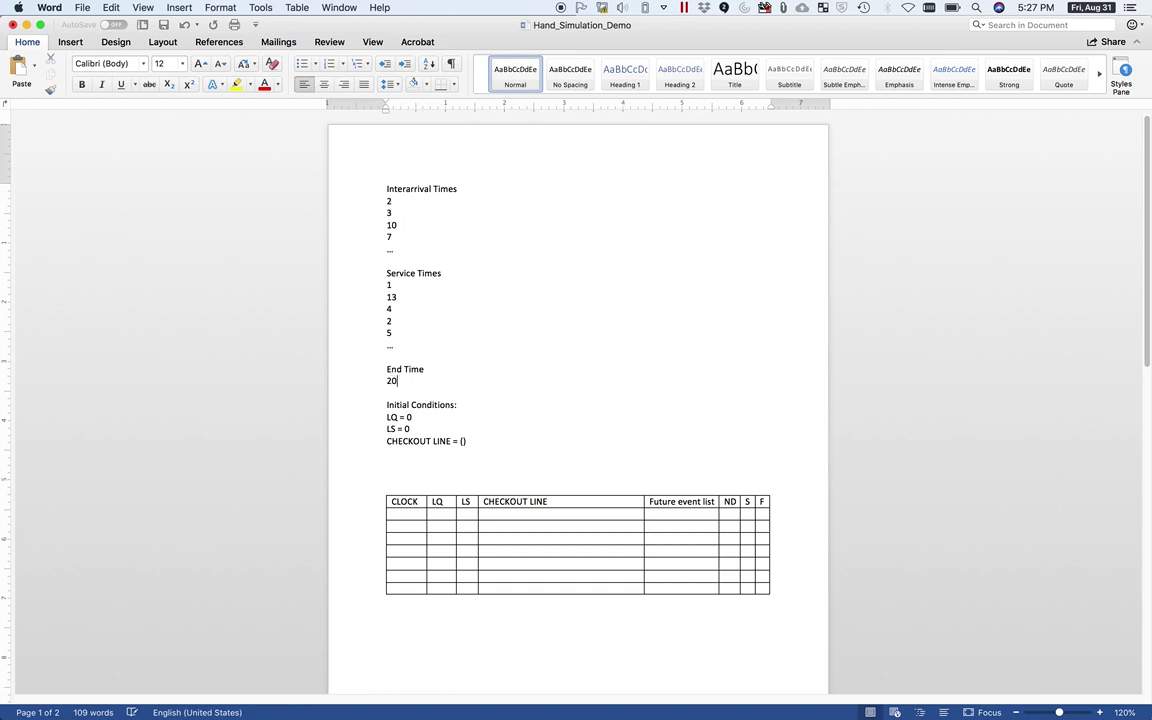
Add the line "Future event list = (A, 0, C1) (E, 20)" to the initial conditions, below CHECKOUT LINE.
{"action": "left_click", "coordinate": [473, 456]}
{"action": "type", "text": "F"}
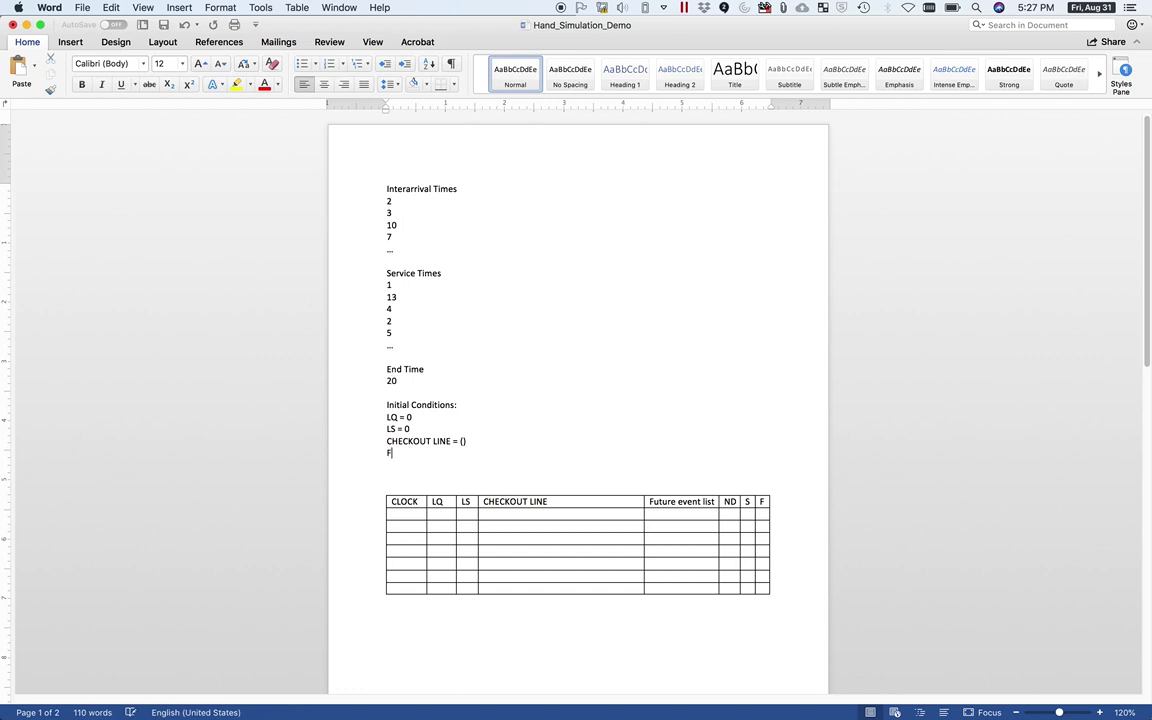
{"action": "type", "text": "uture event list = "}
{"action": "type", "text": "(E, 20)"}
{"action": "key", "text": "Left"}
{"action": "key", "text": "Left"}
{"action": "key", "text": "Left"}
{"action": "key", "text": "Left"}
{"action": "key", "text": "Left"}
{"action": "key", "text": "Left"}
{"action": "type", "text": "("}
{"action": "type", "text": "A, 0, C1)"}
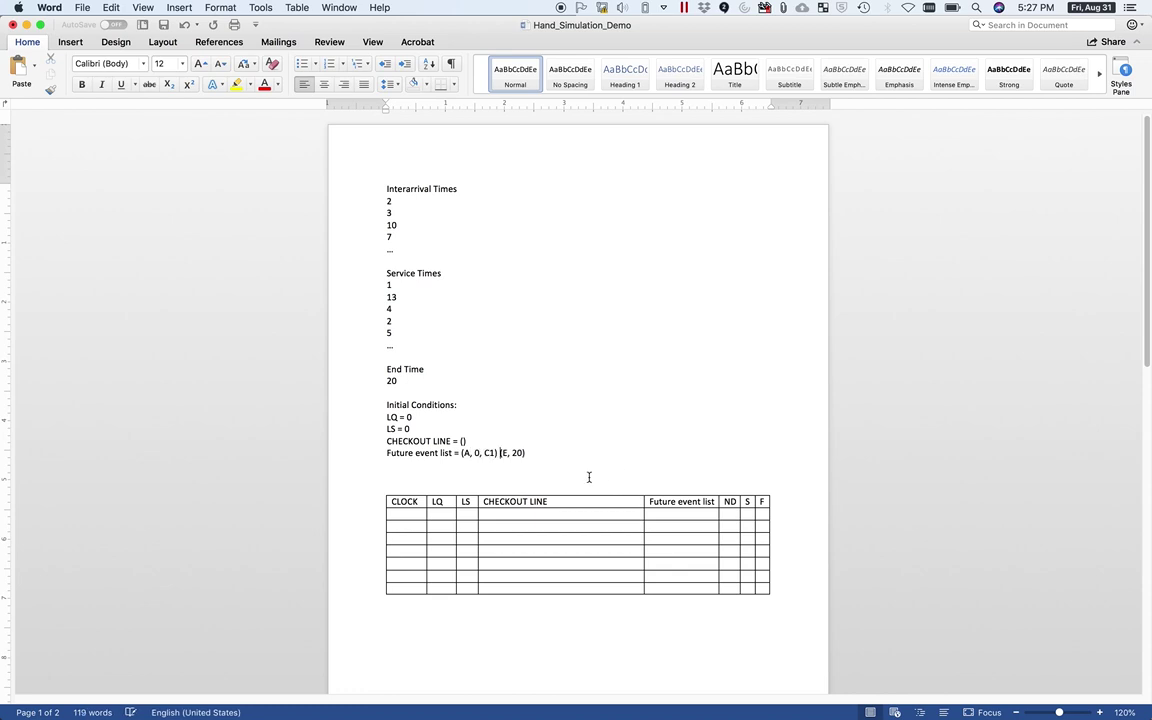
{"action": "left_click", "coordinate": [468, 453]}
{"action": "left_click_drag", "start_coordinate": [466, 453], "coordinate": [497, 453]}
{"action": "left_click_drag", "start_coordinate": [500, 453], "coordinate": [521, 453]}
Complete the initial conditions with ND = 0, S = 0 and F = 0 on separate lines below the future event list.
{"action": "left_click", "coordinate": [541, 453]}
{"action": "key", "text": "Return"}
{"action": "type", "text": "ND = 0"}
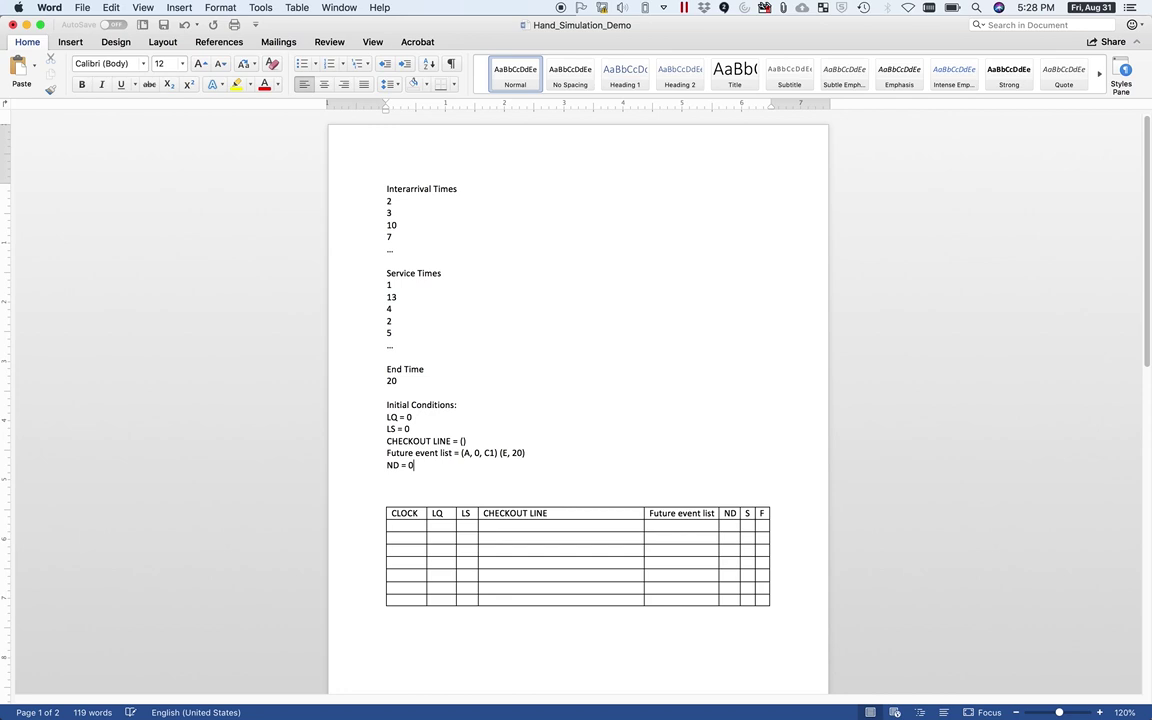
{"action": "key", "text": "Return"}
{"action": "type", "text": "S = 0"}
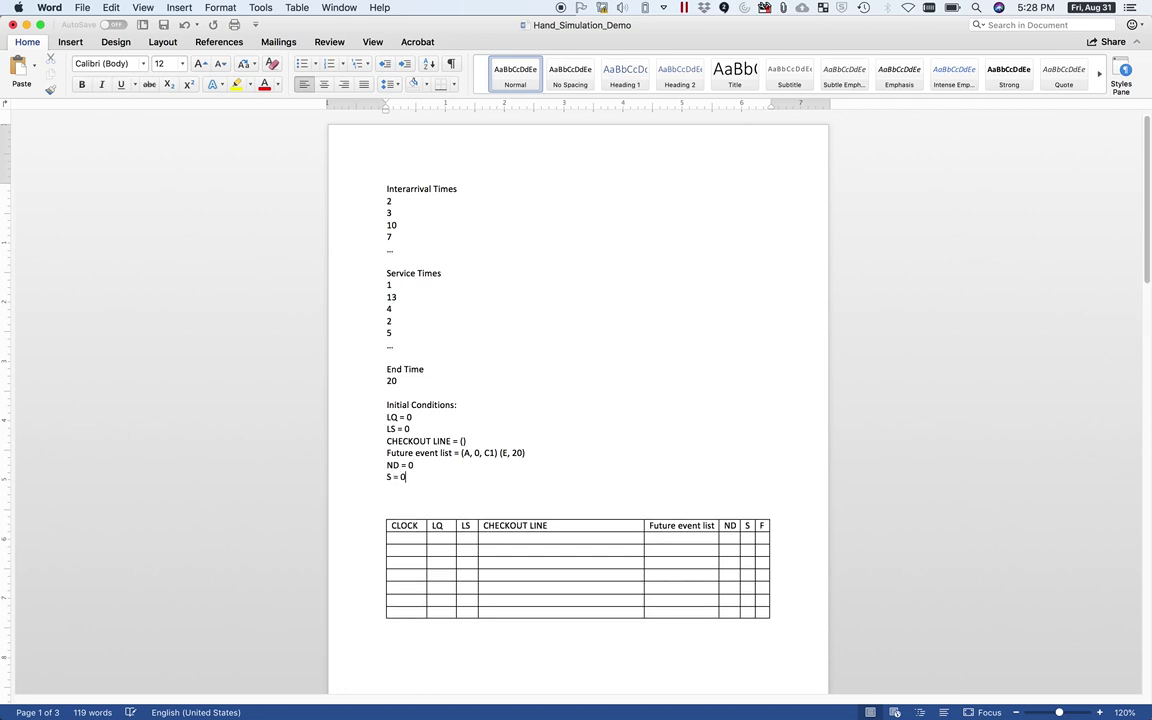
{"action": "key", "text": "Return"}
{"action": "type", "text": "F = "}
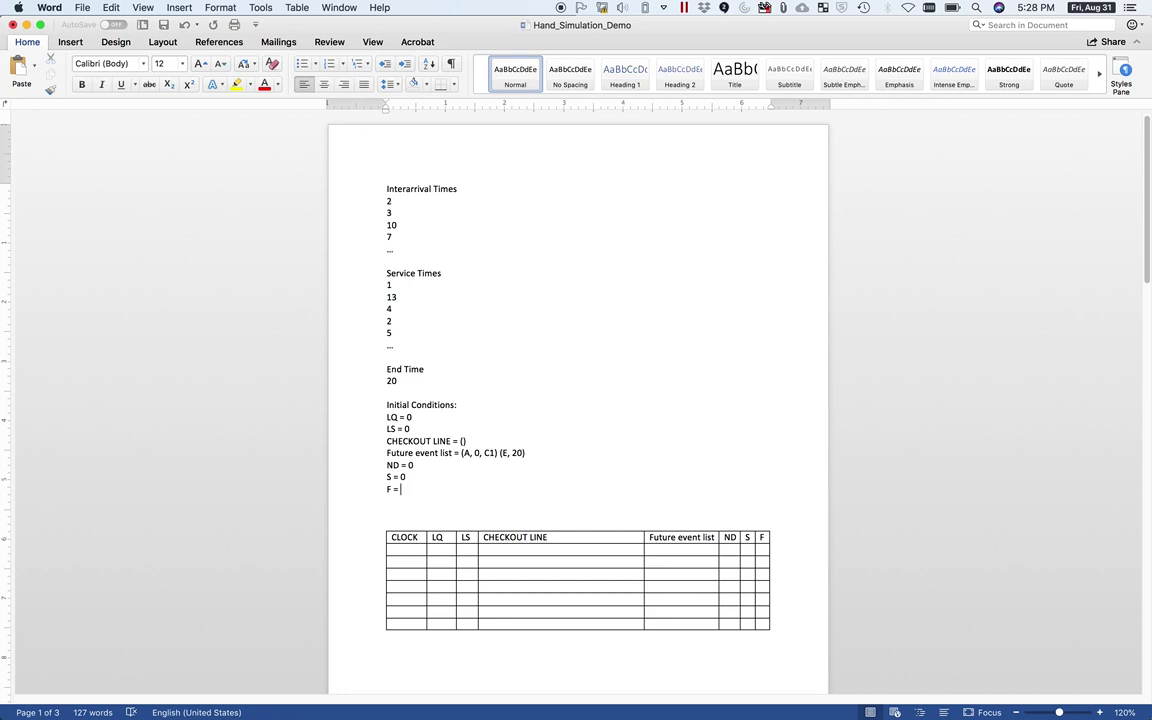
{"action": "type", "text": "0"}
{"action": "left_click_drag", "start_coordinate": [461, 453], "coordinate": [527, 453]}
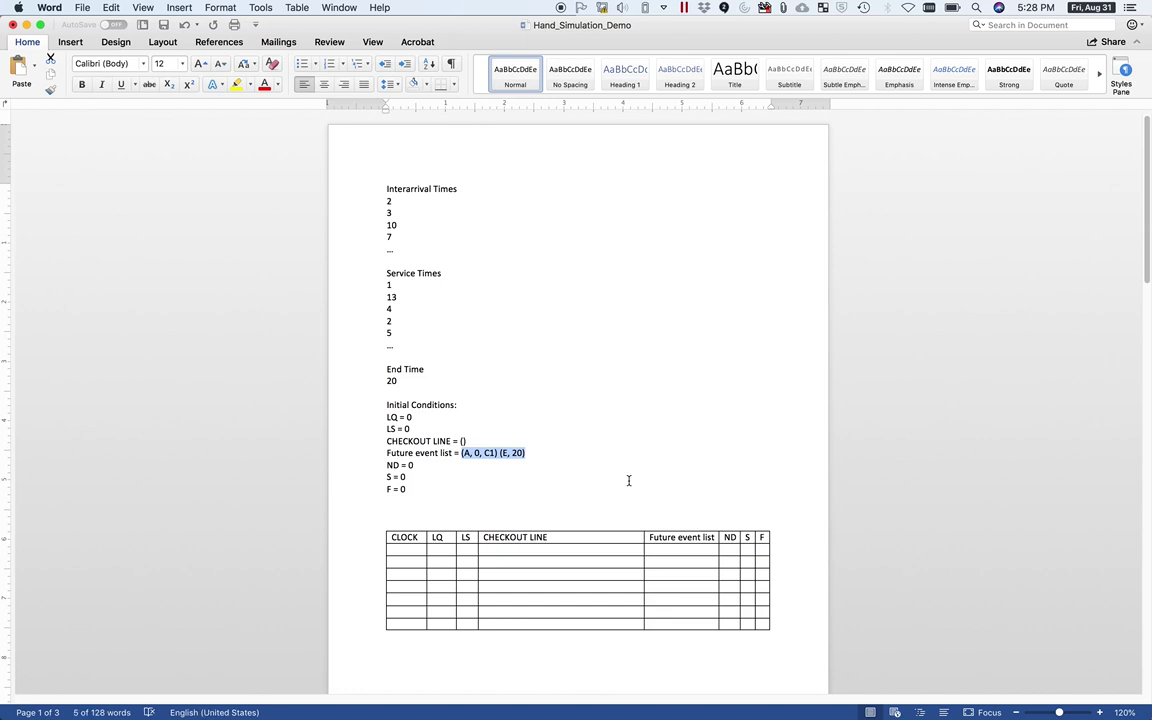
{"action": "left_click", "coordinate": [527, 463]}
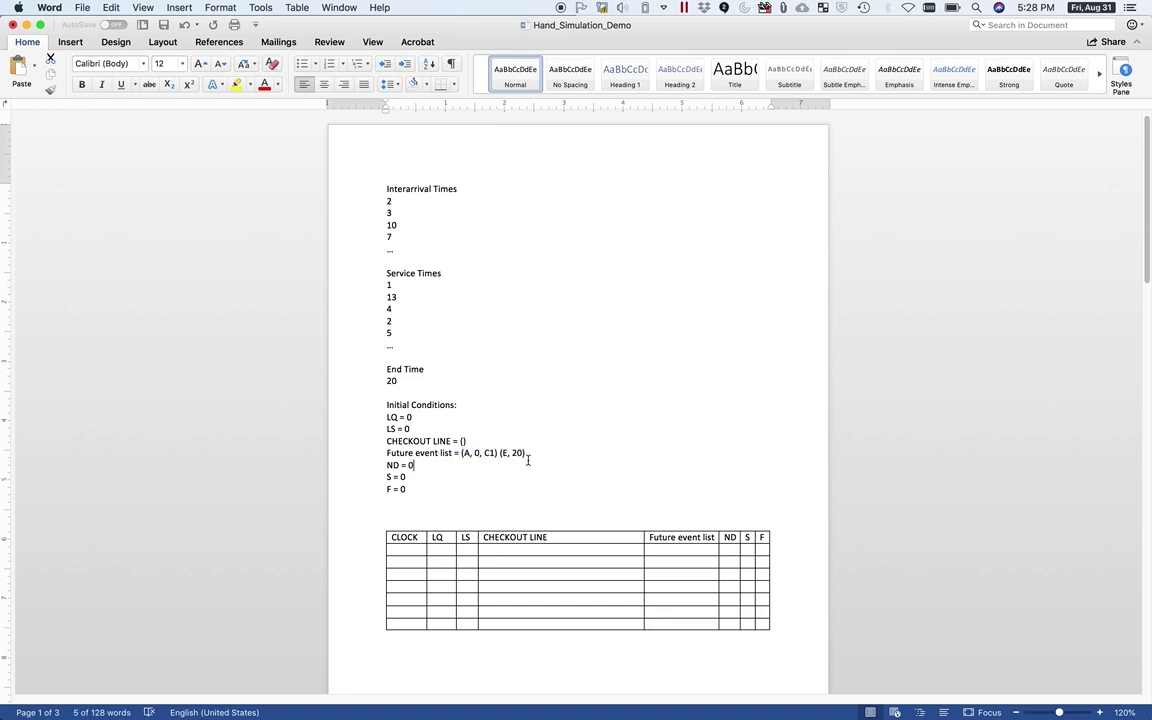
{"action": "left_click_drag", "start_coordinate": [461, 453], "coordinate": [499, 458]}
{"action": "left_click", "coordinate": [477, 453]}
{"action": "double_click", "coordinate": [475, 453]}
Enter 0 as the CLOCK value in the first row below the table header.
{"action": "left_click", "coordinate": [412, 549]}
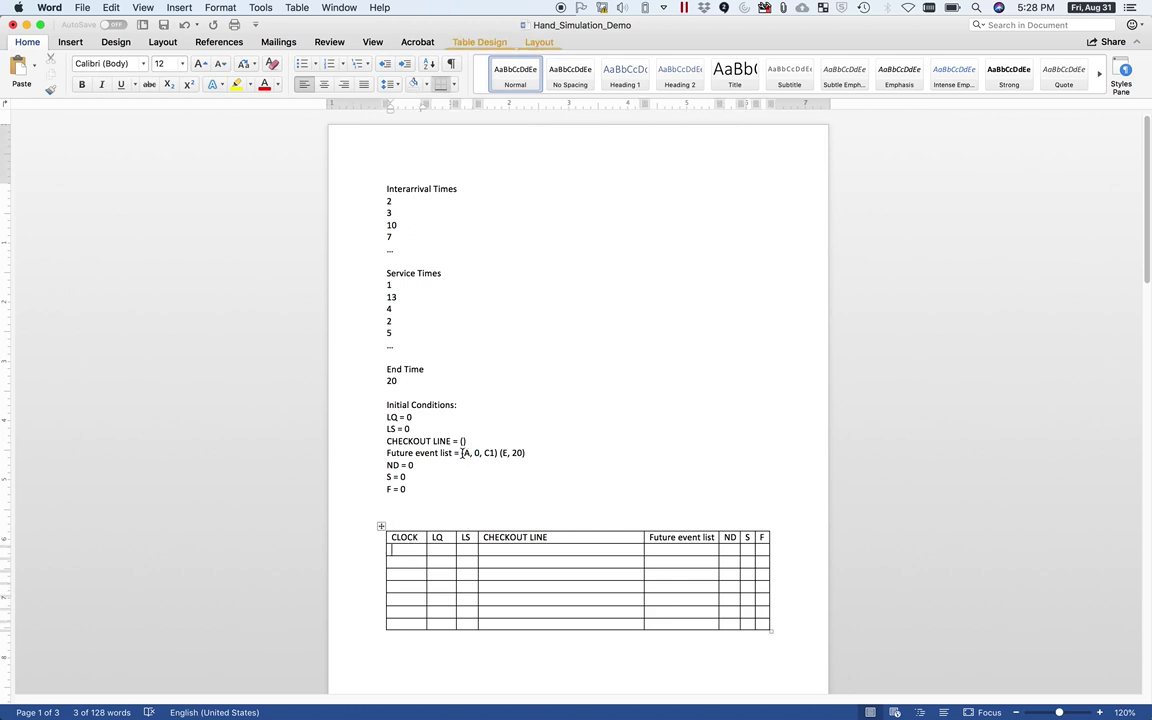
{"action": "left_click_drag", "start_coordinate": [462, 453], "coordinate": [525, 453]}
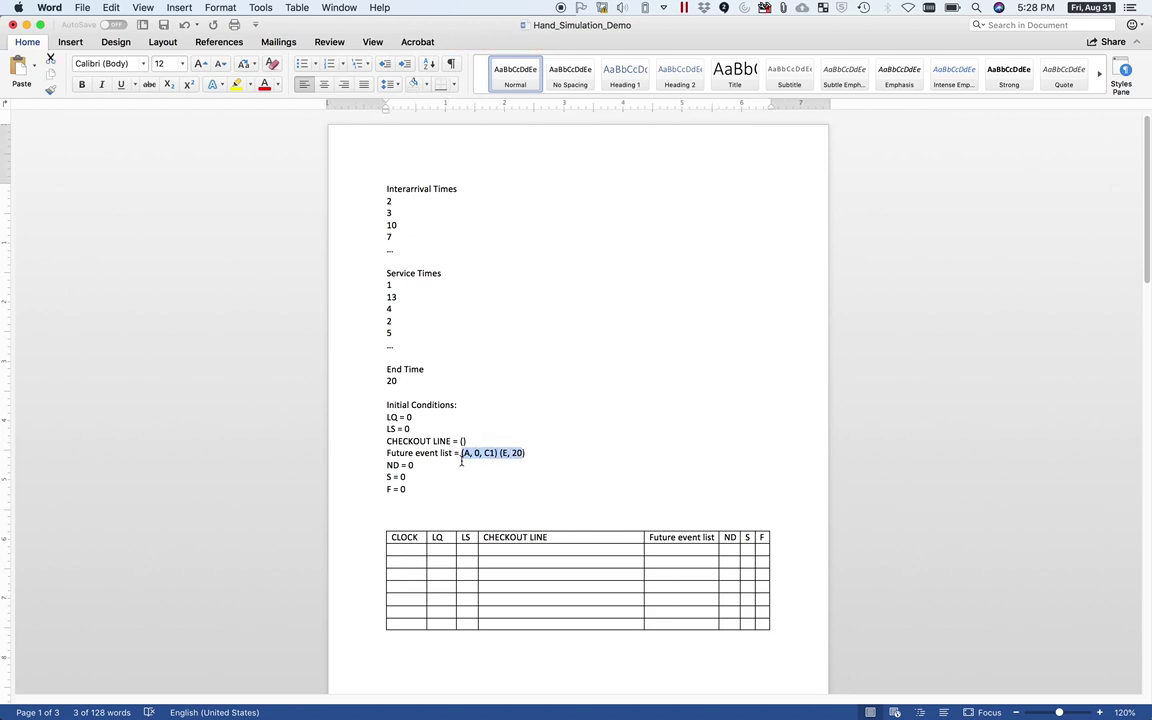
{"action": "left_click", "coordinate": [410, 549]}
{"action": "type", "text": "0"}
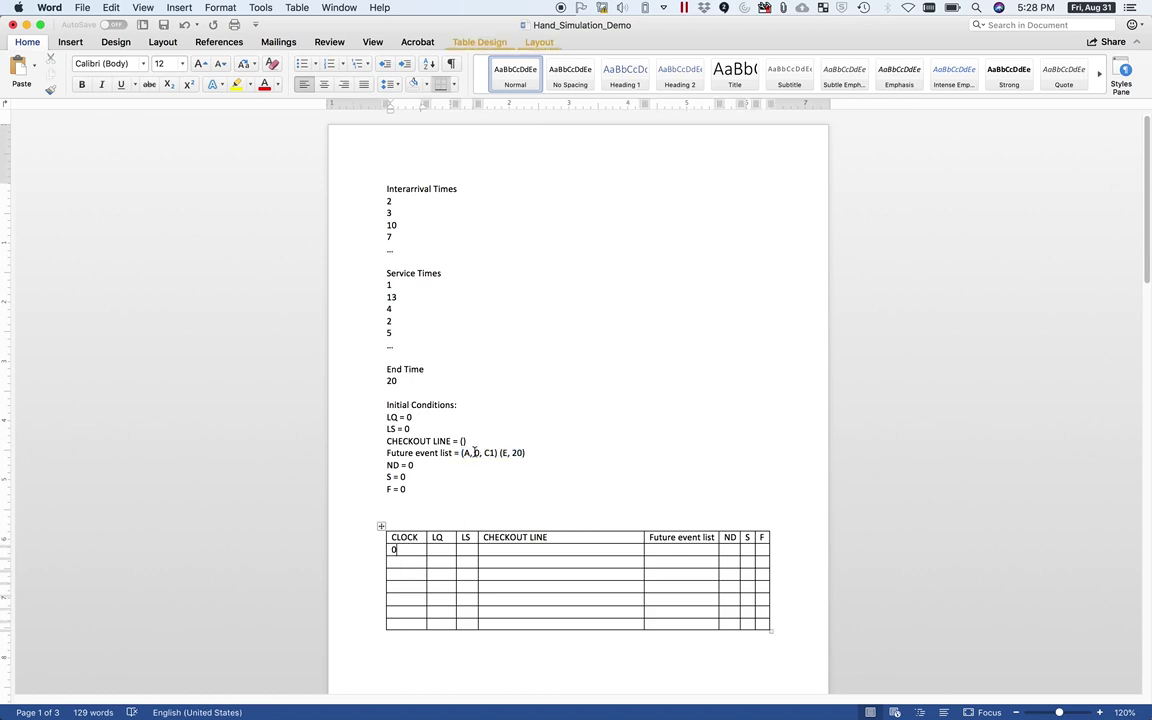
{"action": "double_click", "coordinate": [477, 453]}
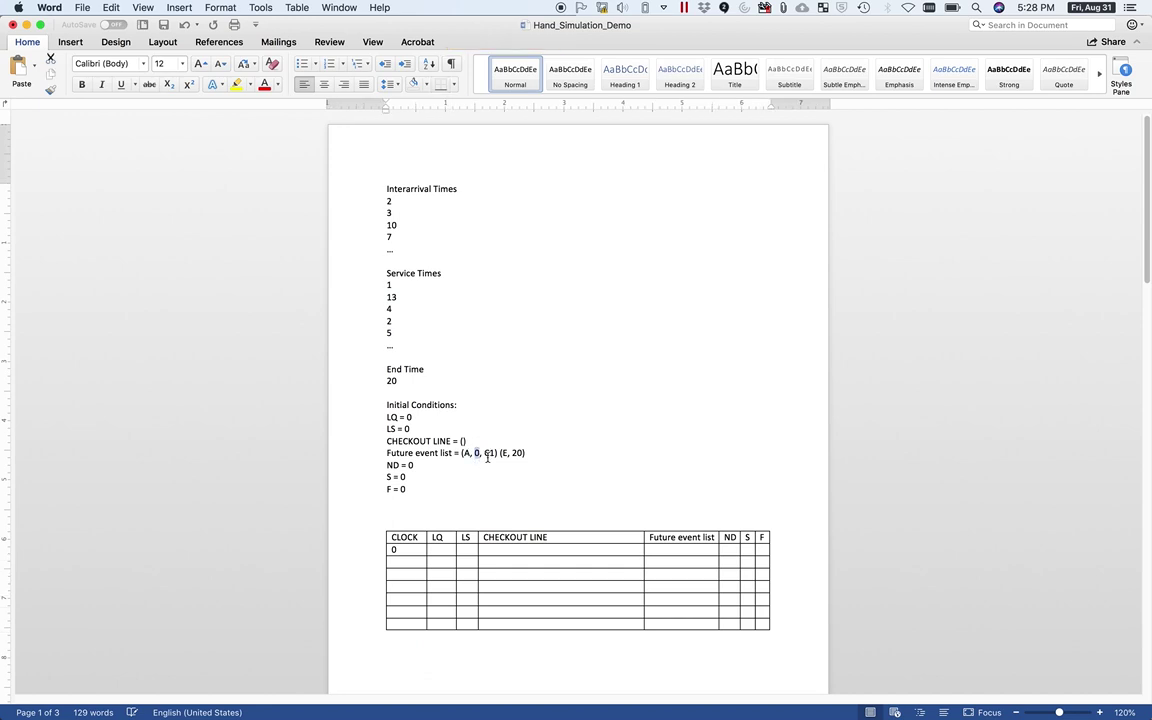
Copy (E, 20) from the initial conditions into the Future event list cell of the CLOCK 0 row, and widen that column.
{"action": "left_click", "coordinate": [449, 550]}
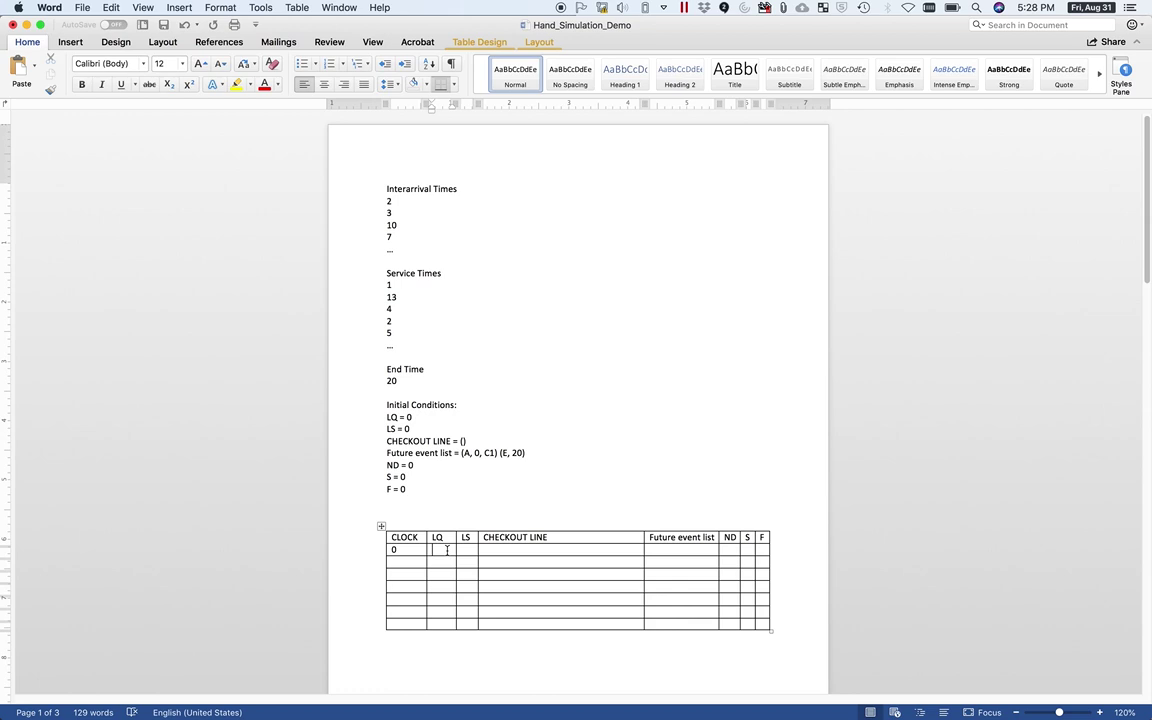
{"action": "left_click", "coordinate": [527, 550]}
{"action": "mouse_move", "coordinate": [501, 453]}
{"action": "left_mouse_down"}
{"action": "mouse_move", "coordinate": [527, 453]}
{"action": "mouse_move", "coordinate": [506, 455]}
{"action": "left_mouse_up"}
{"action": "key", "text": "super+c"}
{"action": "left_click", "coordinate": [677, 548]}
{"action": "key", "text": "super+v"}
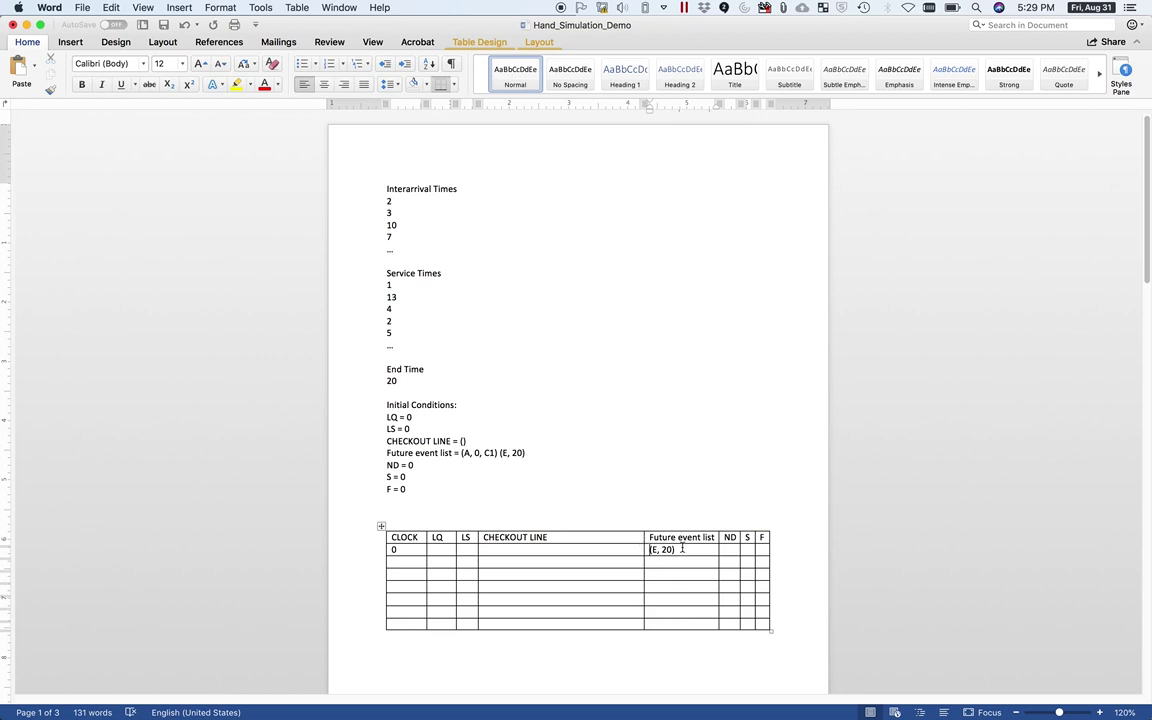
{"action": "left_click_drag", "start_coordinate": [645, 538], "coordinate": [589, 539]}
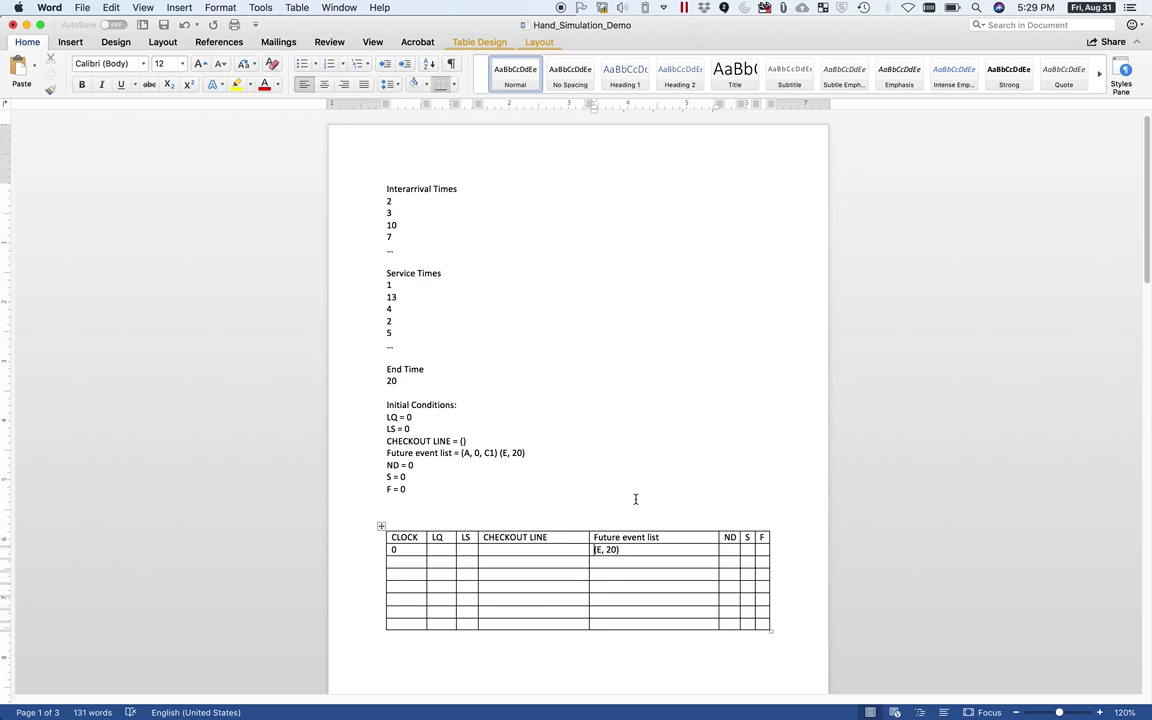
Insert (A, 2, C2) before (E, 20) in the CLOCK 0 row, and delete the used 2 from the interarrival times.
{"action": "left_click_drag", "start_coordinate": [461, 453], "coordinate": [529, 455]}
{"action": "left_click", "coordinate": [489, 453]}
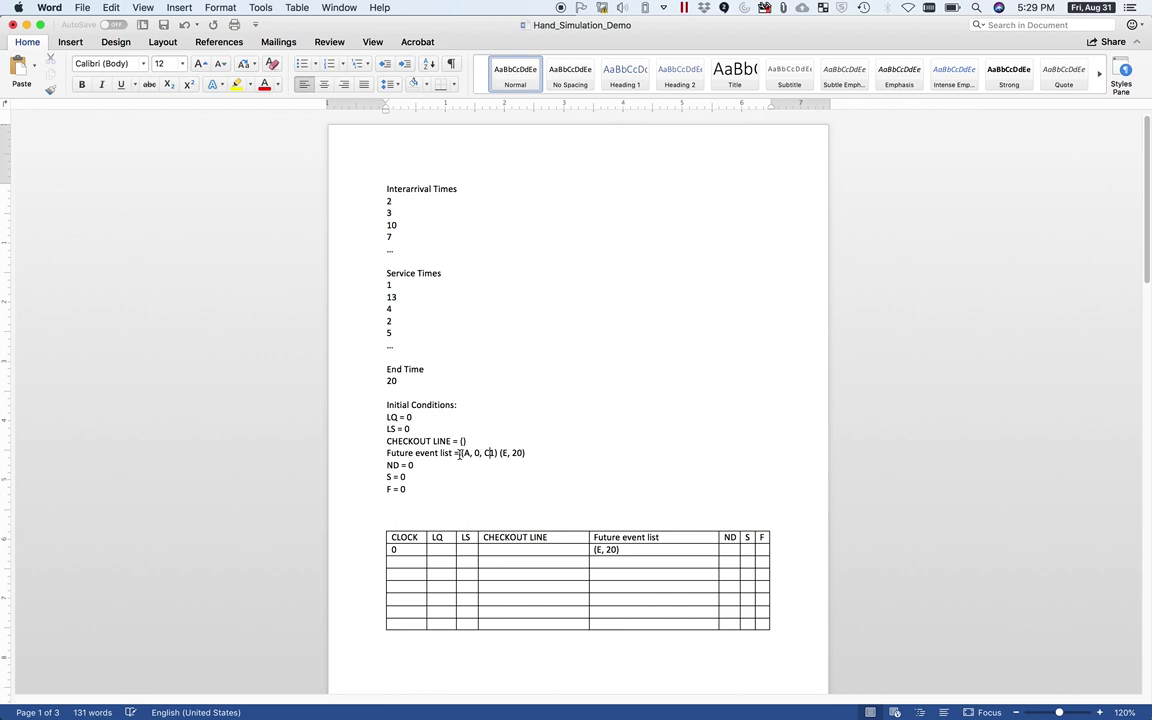
{"action": "left_click_drag", "start_coordinate": [461, 453], "coordinate": [498, 453]}
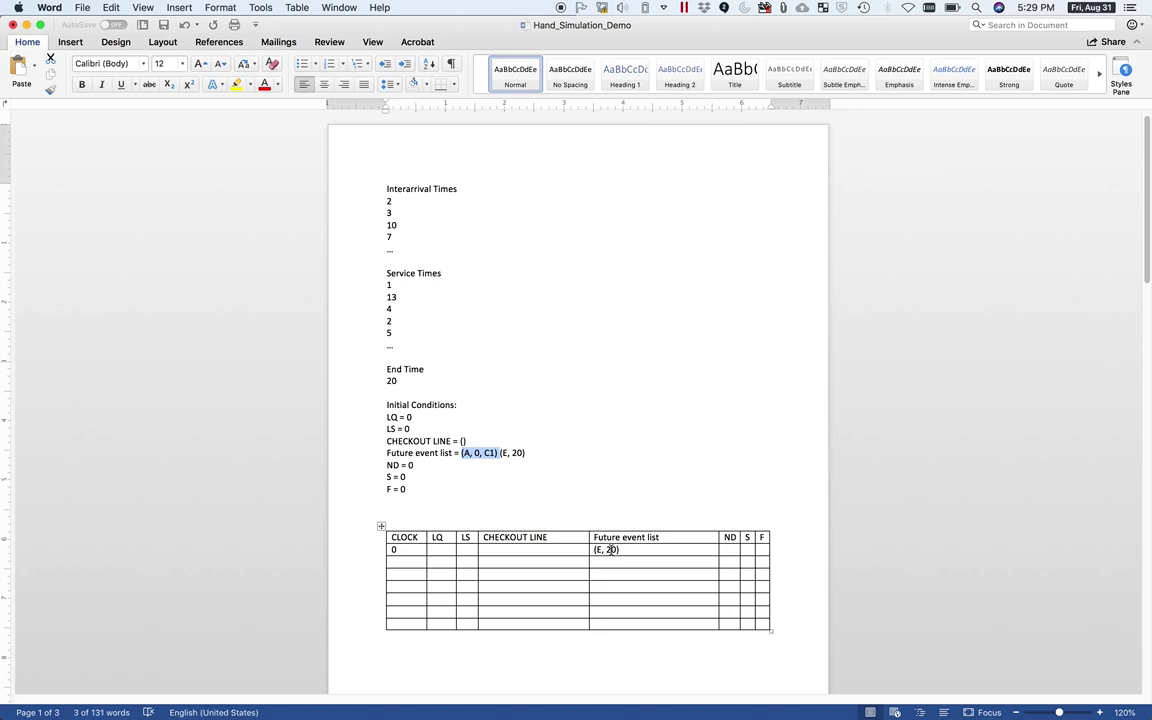
{"action": "left_click", "coordinate": [465, 453]}
{"action": "double_click", "coordinate": [465, 453]}
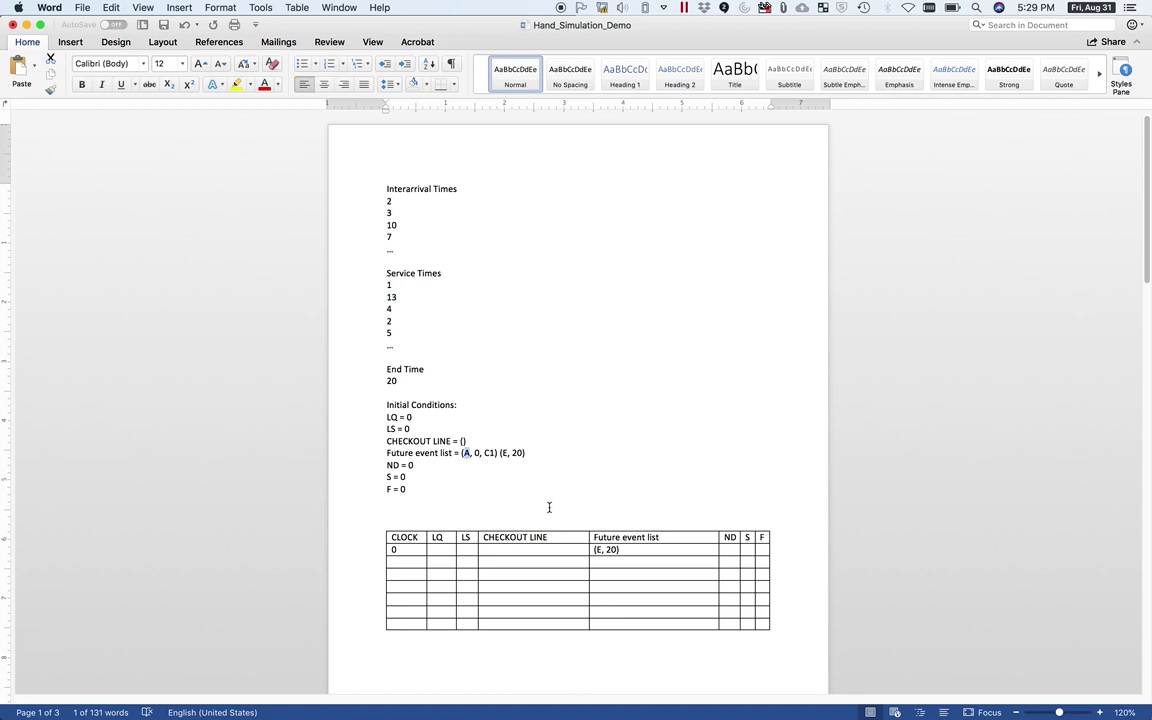
{"action": "left_click", "coordinate": [595, 549]}
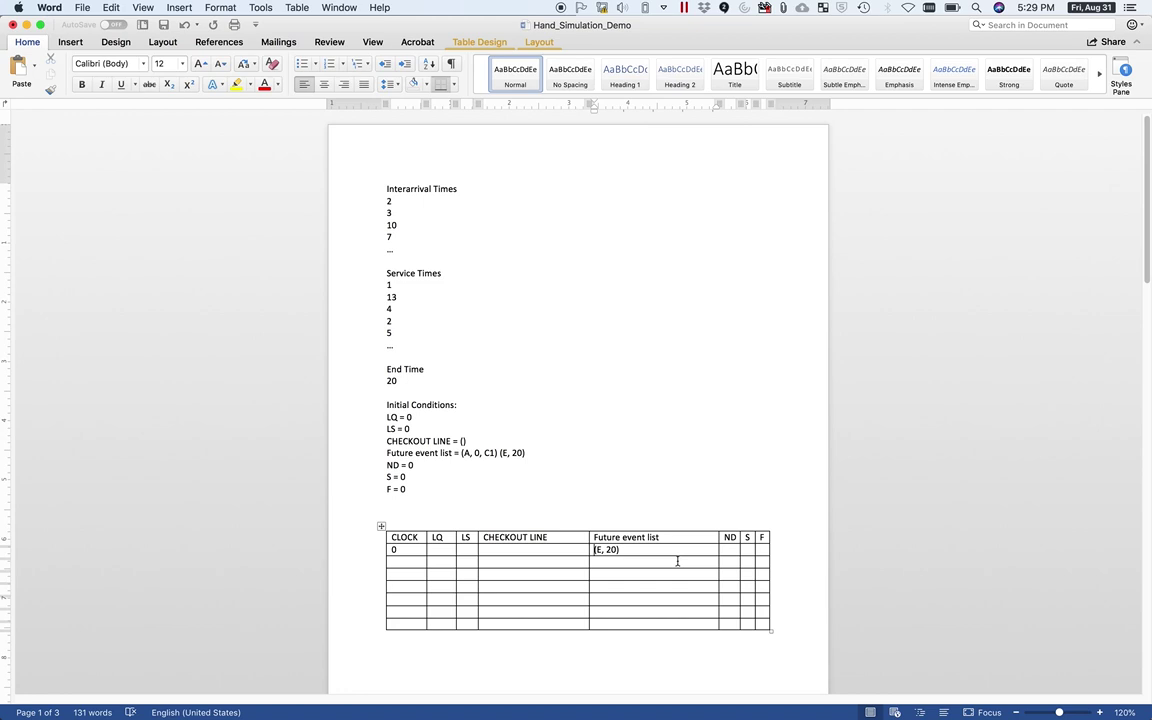
{"action": "left_click_drag", "start_coordinate": [386, 199], "coordinate": [391, 203]}
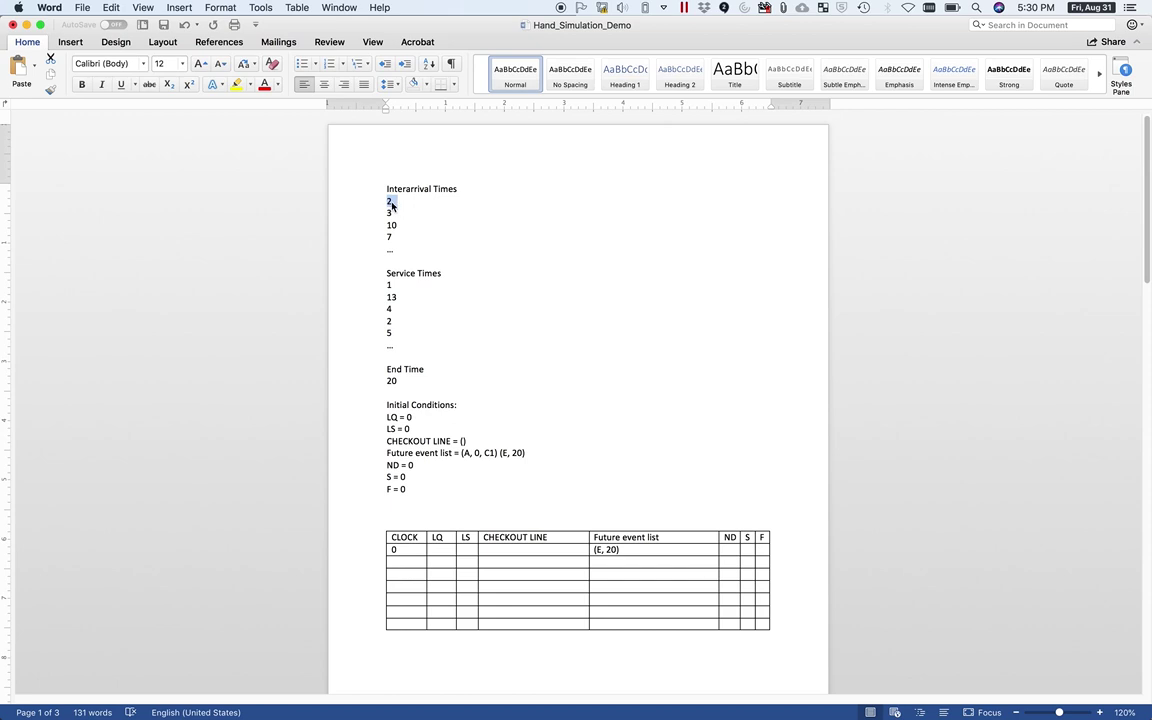
{"action": "triple_click", "coordinate": [594, 556]}
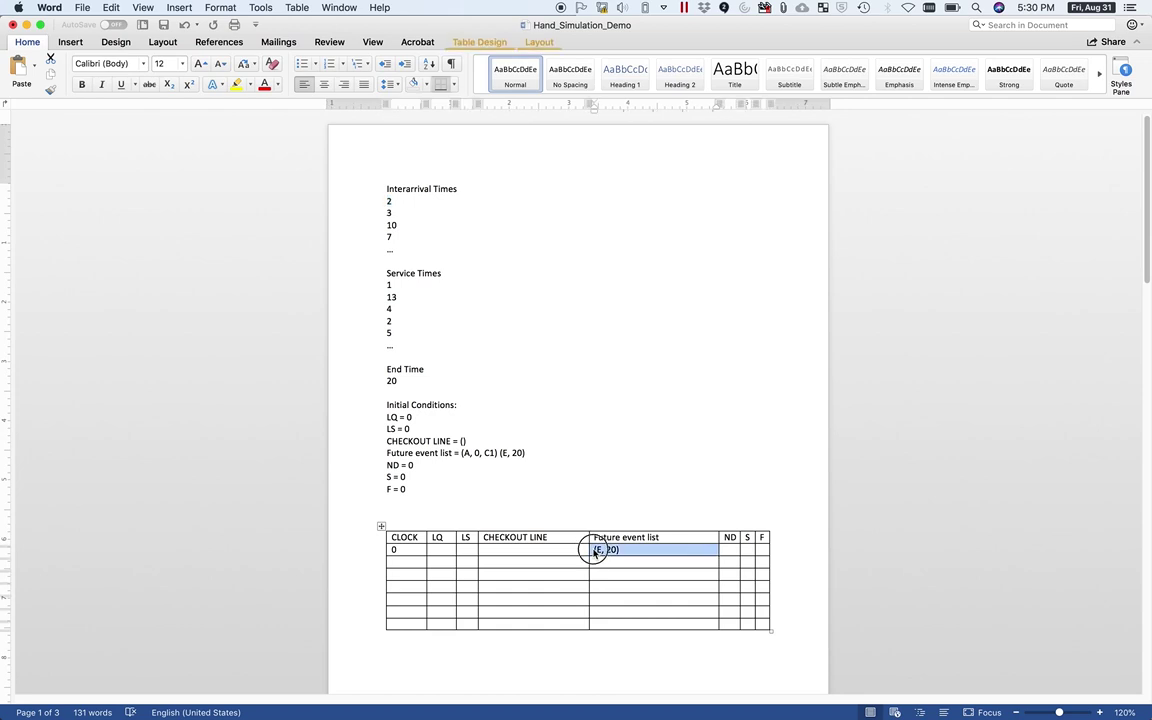
{"action": "left_click", "coordinate": [629, 550]}
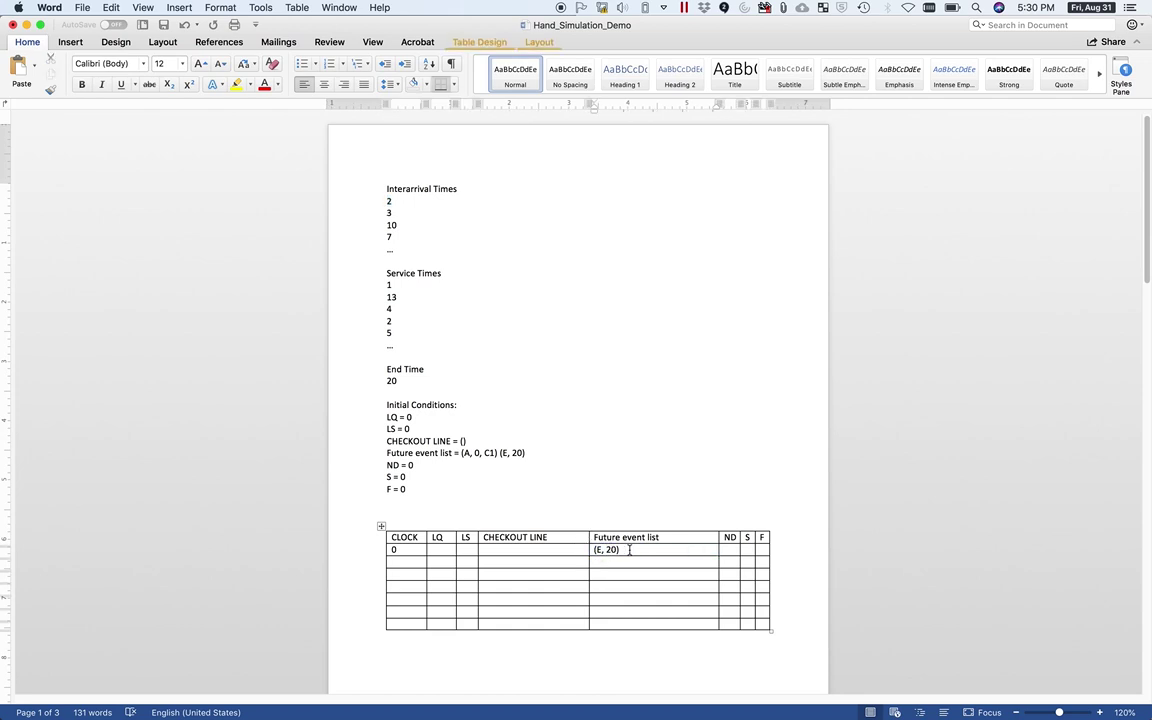
{"action": "left_click", "coordinate": [594, 550]}
{"action": "type", "text": "(A,"}
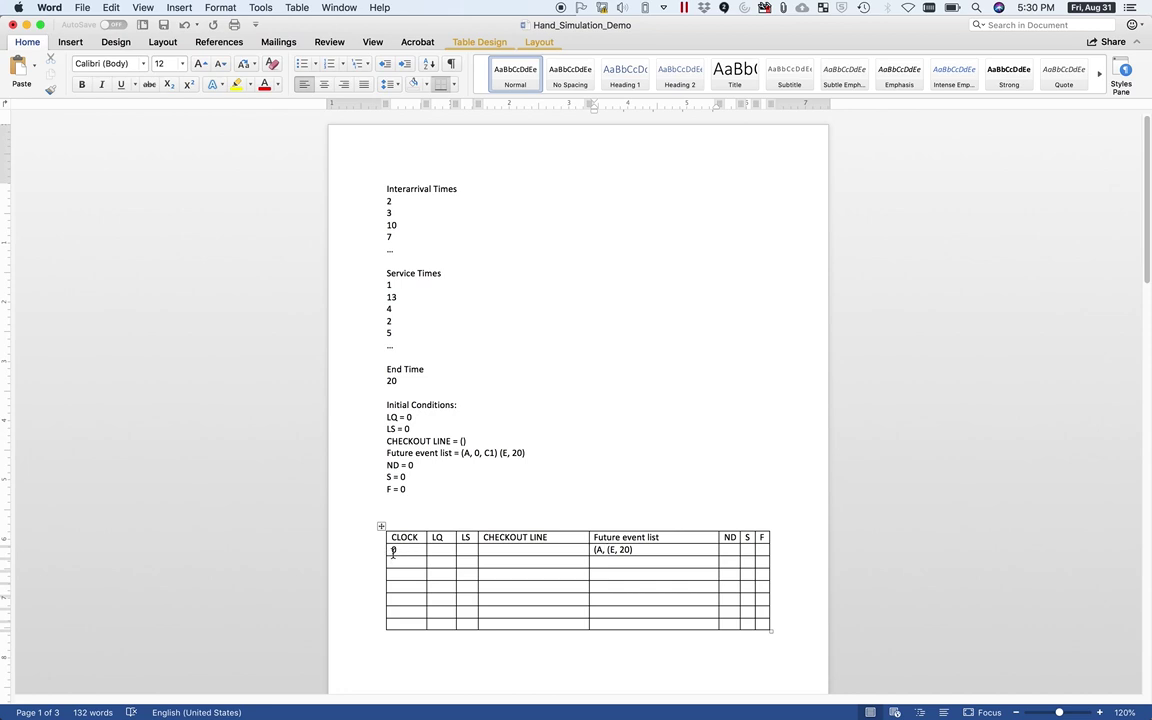
{"action": "type", "text": "2, C2)"}
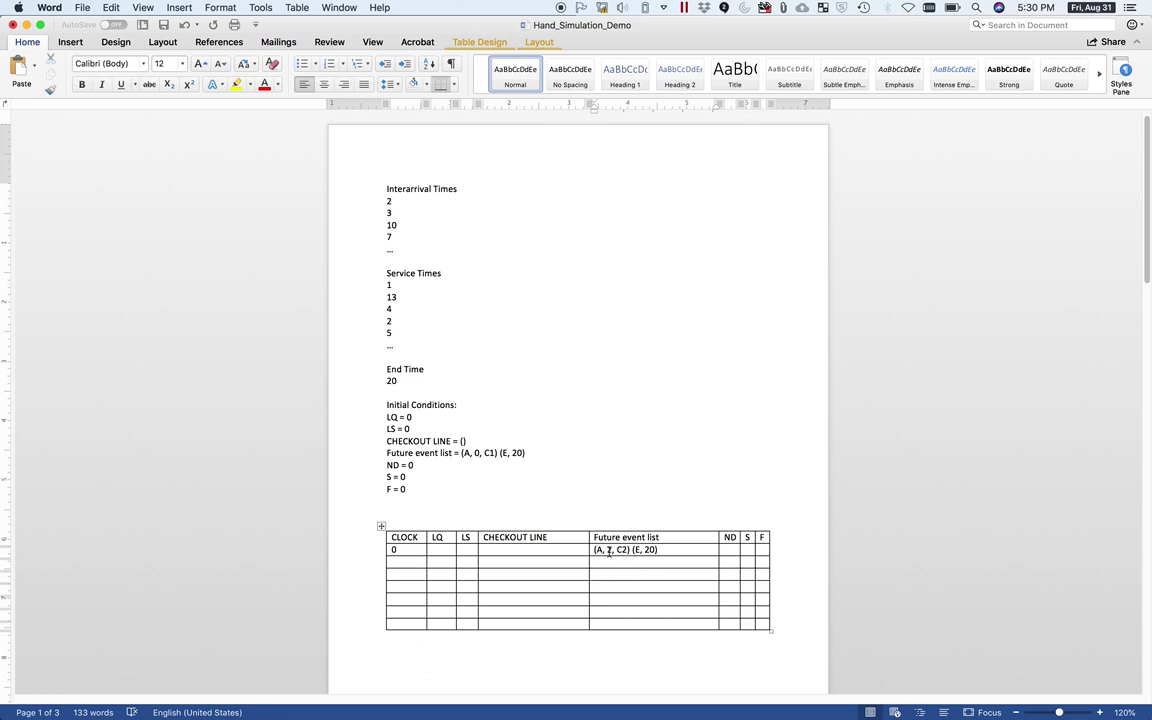
{"action": "left_click", "coordinate": [394, 202]}
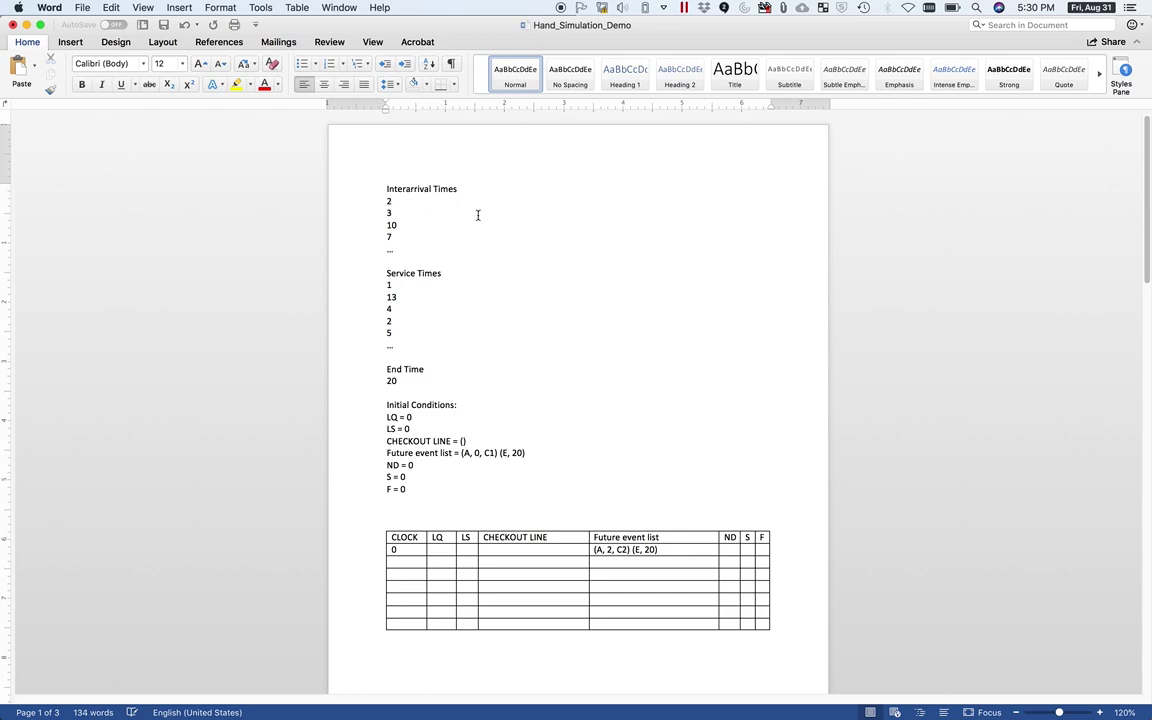
{"action": "key", "text": "BackSpace"}
Fill the CLOCK 0 row with LS 1, CHECKOUT LINE (C1, 0) and LQ 0.
{"action": "left_click", "coordinate": [466, 441]}
{"action": "left_click", "coordinate": [464, 441]}
{"action": "left_click", "coordinate": [464, 550]}
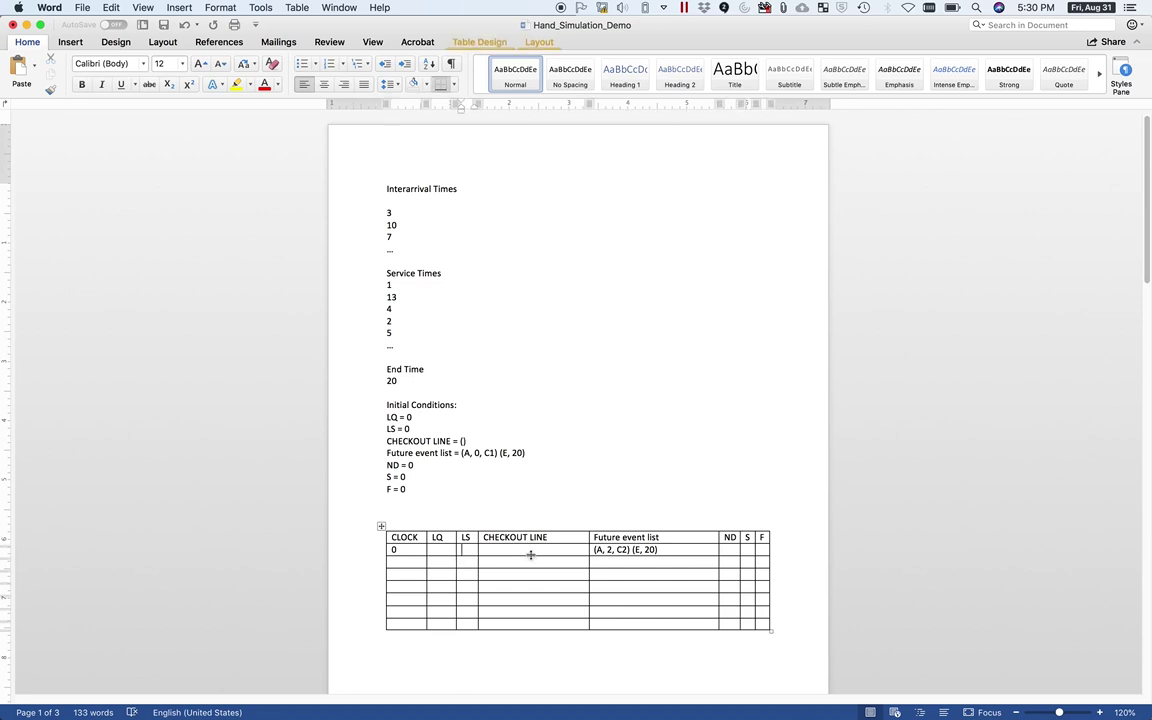
{"action": "double_click", "coordinate": [406, 429]}
{"action": "left_click", "coordinate": [463, 550]}
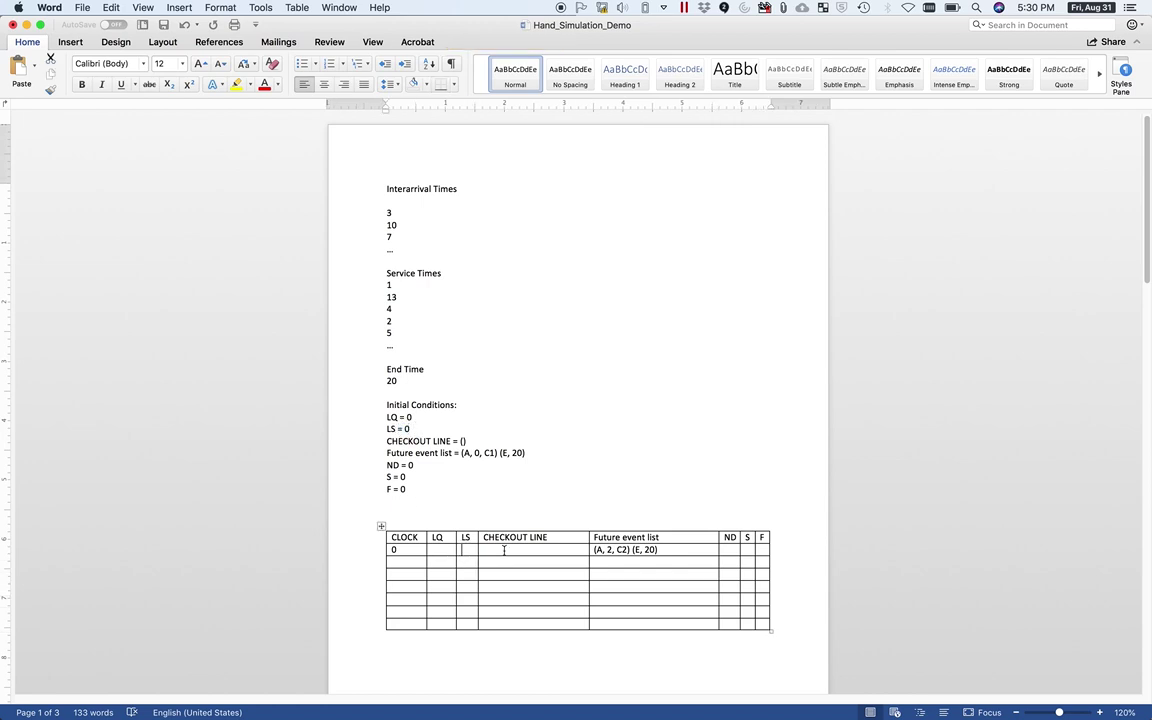
{"action": "type", "text": "1"}
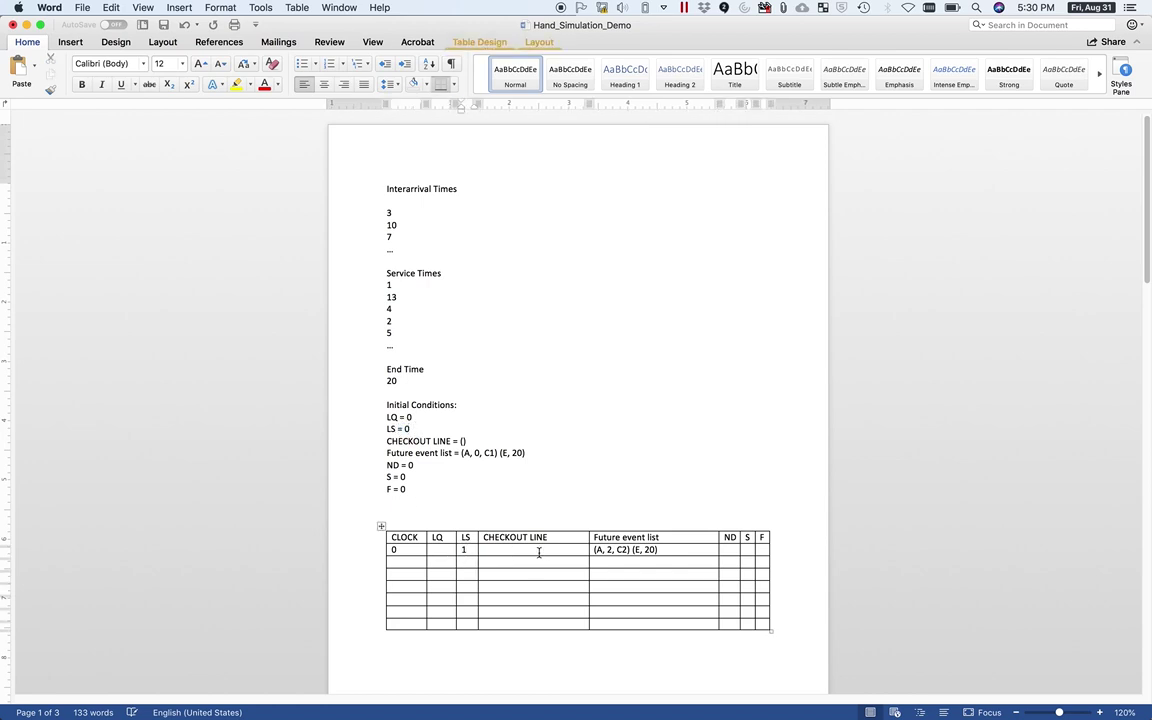
{"action": "left_click", "coordinate": [539, 549]}
{"action": "type", "text": "(C1, 0)"}
{"action": "left_click", "coordinate": [444, 552]}
{"action": "type", "text": "0"}
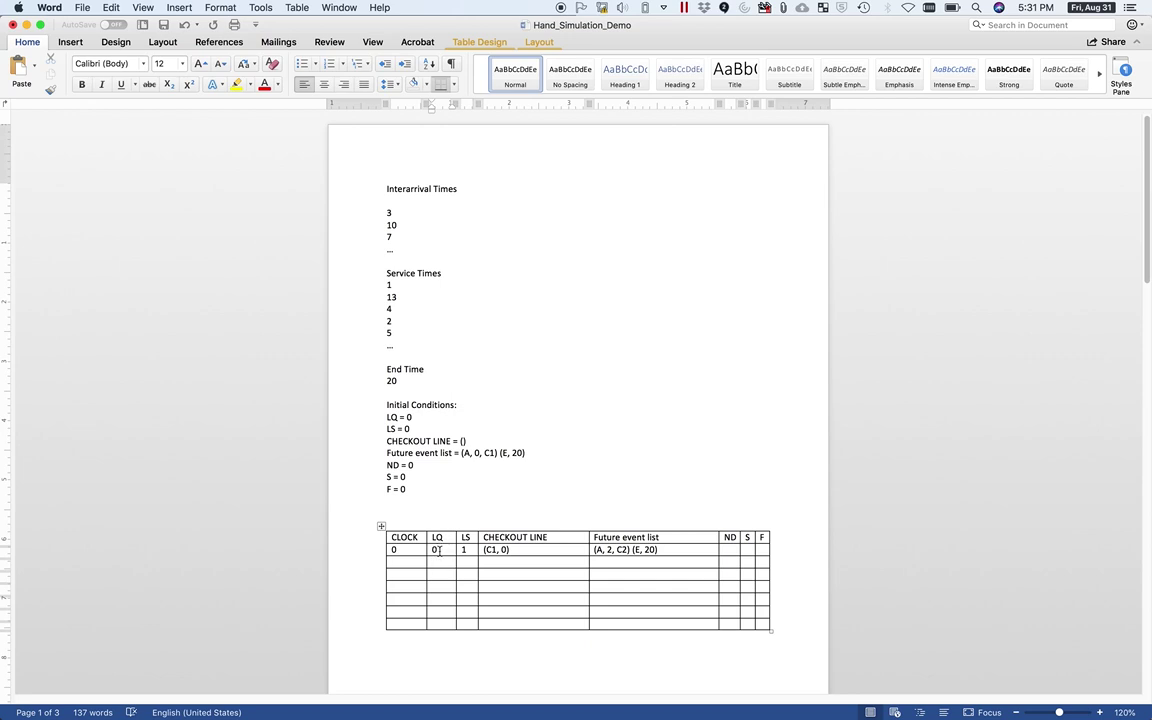
Insert the departure event (D, 1, C1) at the start of the future event list in the CLOCK 0 row.
{"action": "left_click", "coordinate": [503, 549]}
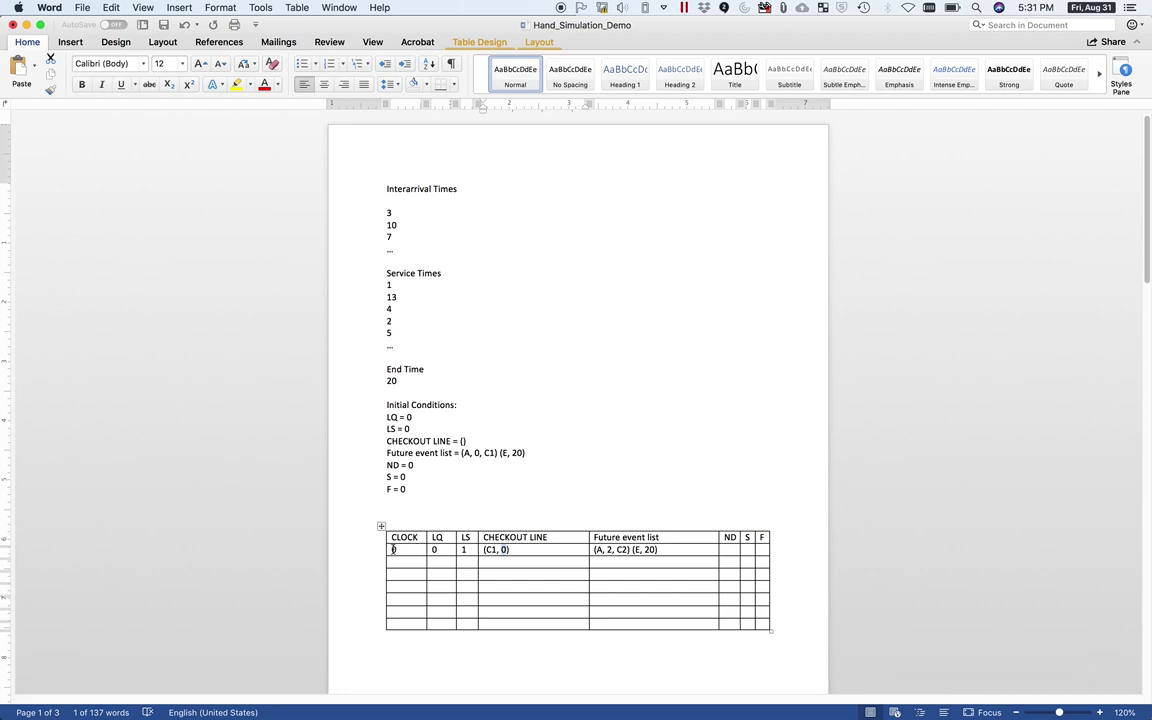
{"action": "double_click", "coordinate": [505, 550]}
{"action": "double_click", "coordinate": [390, 285]}
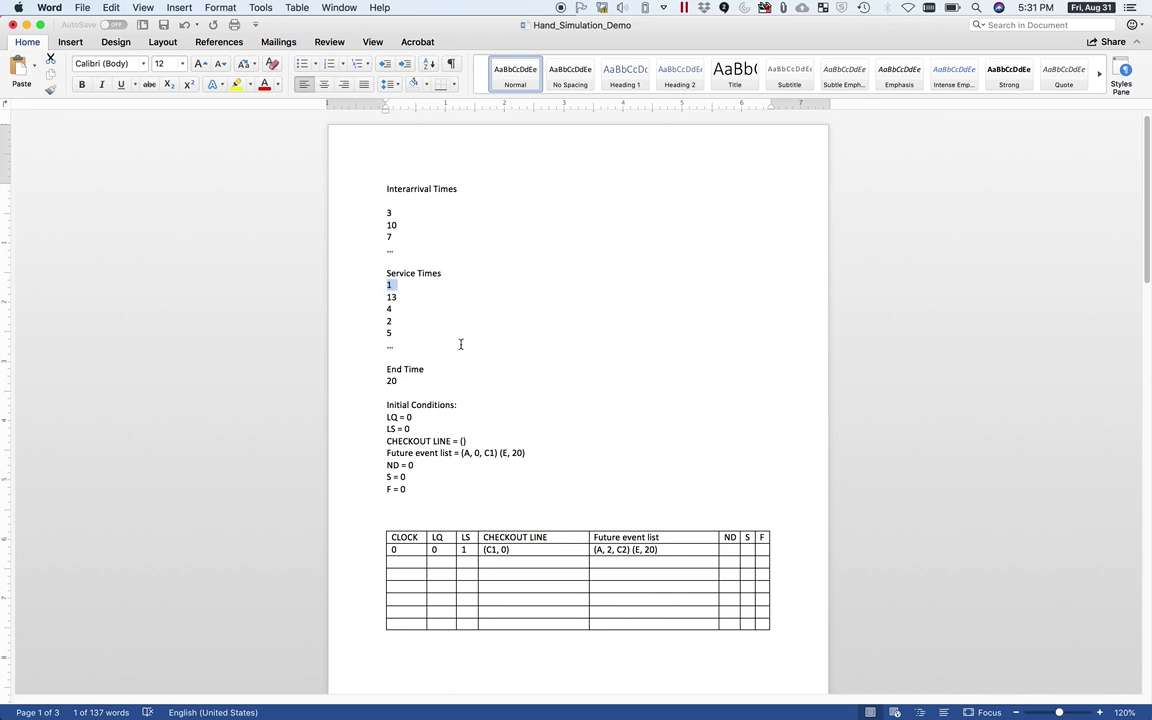
{"action": "double_click", "coordinate": [395, 550]}
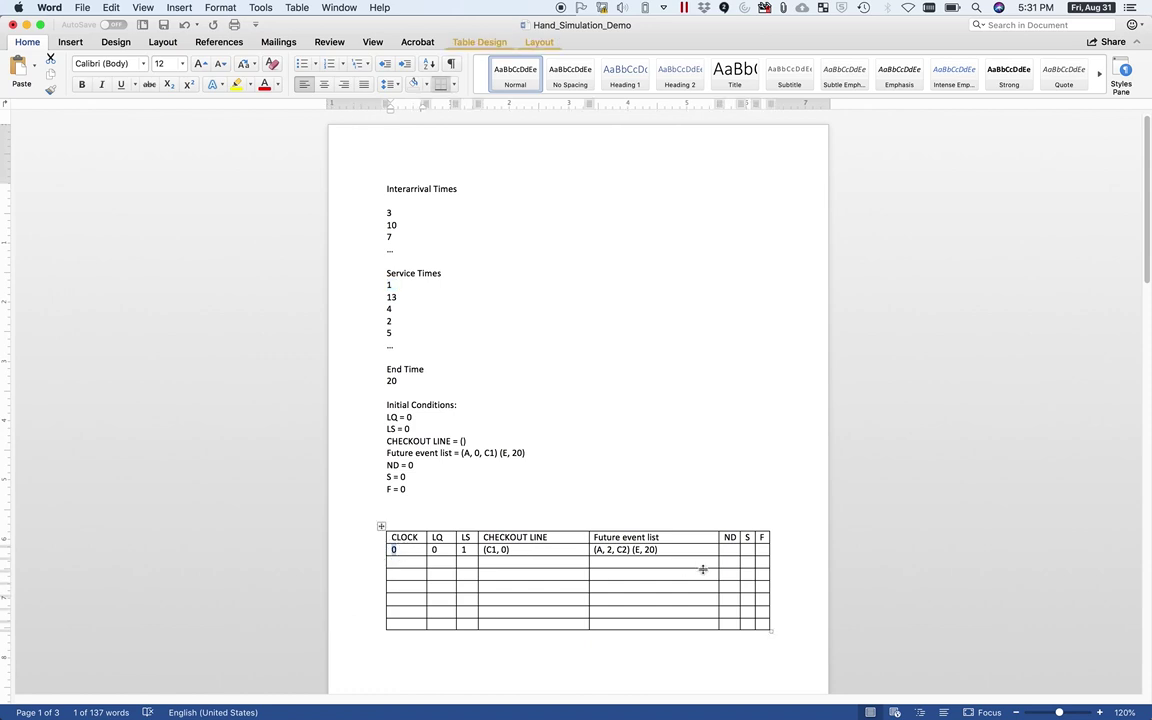
{"action": "left_click", "coordinate": [595, 550]}
{"action": "type", "text": "(D, 1, "}
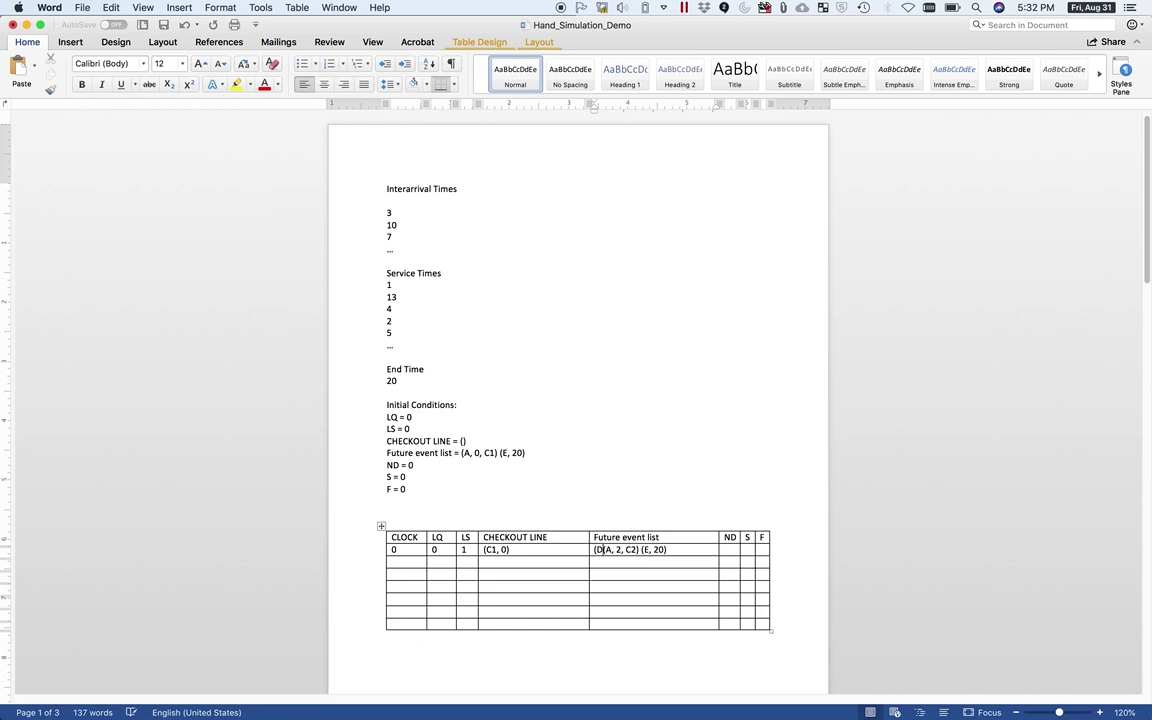
{"action": "type", "text": "C1)"}
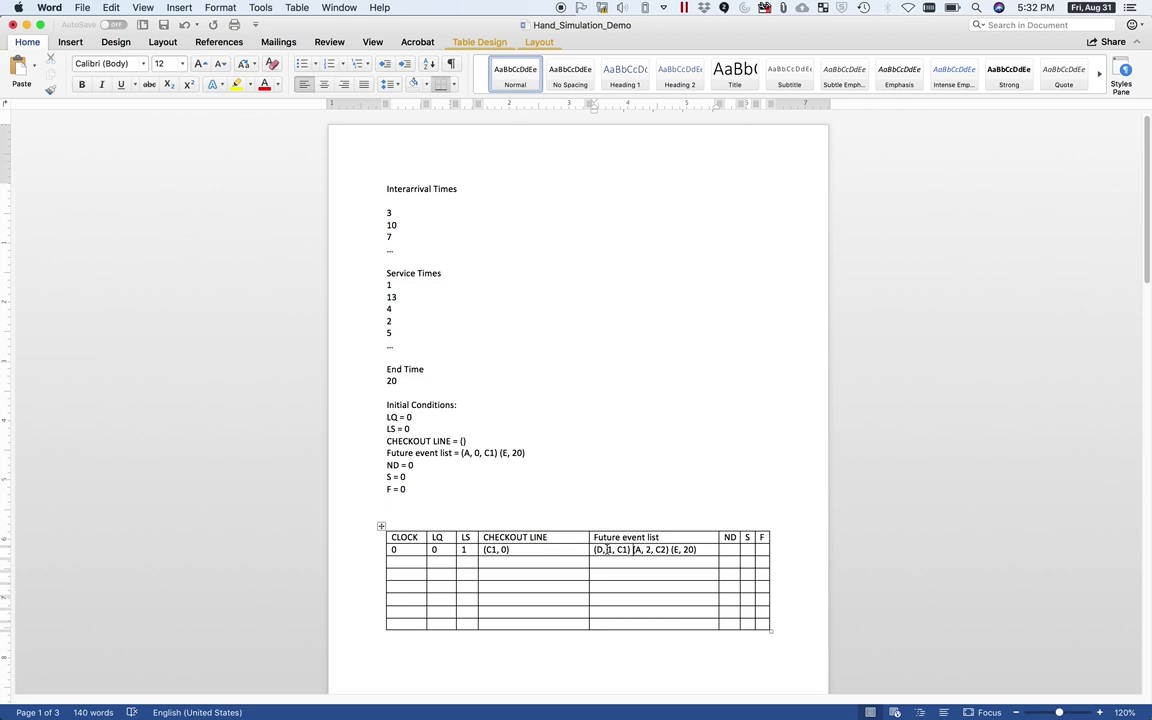
{"action": "left_click_drag", "start_coordinate": [594, 551], "coordinate": [698, 549]}
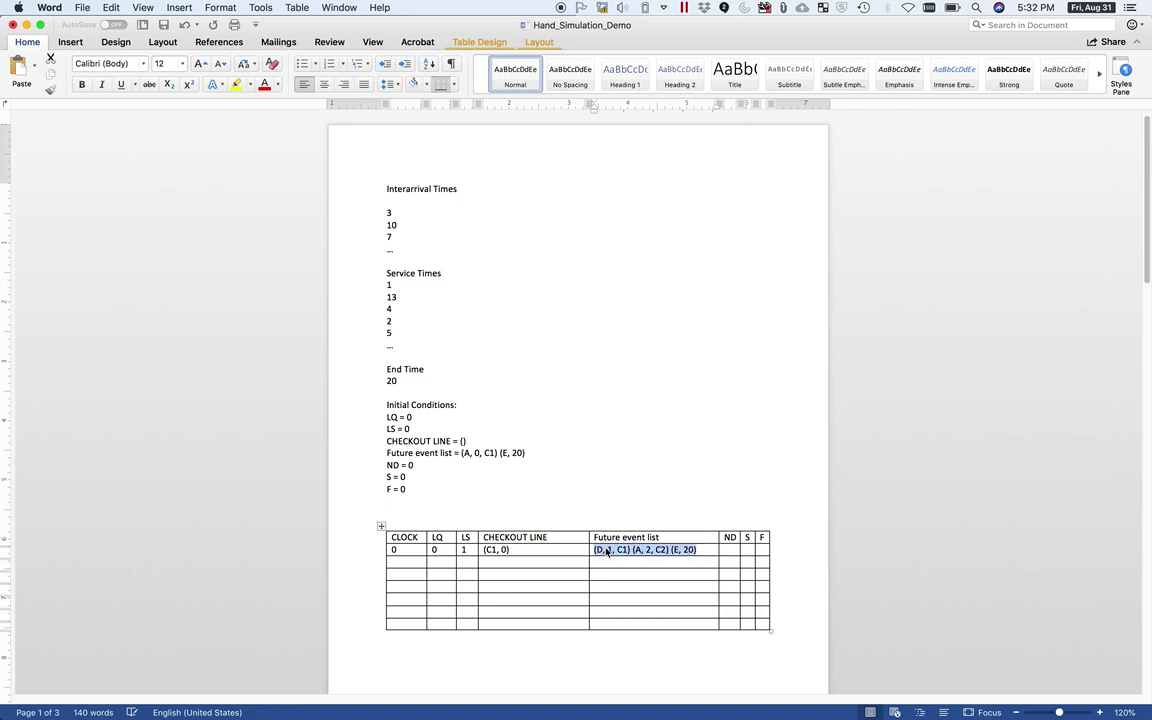
{"action": "left_click", "coordinate": [707, 549]}
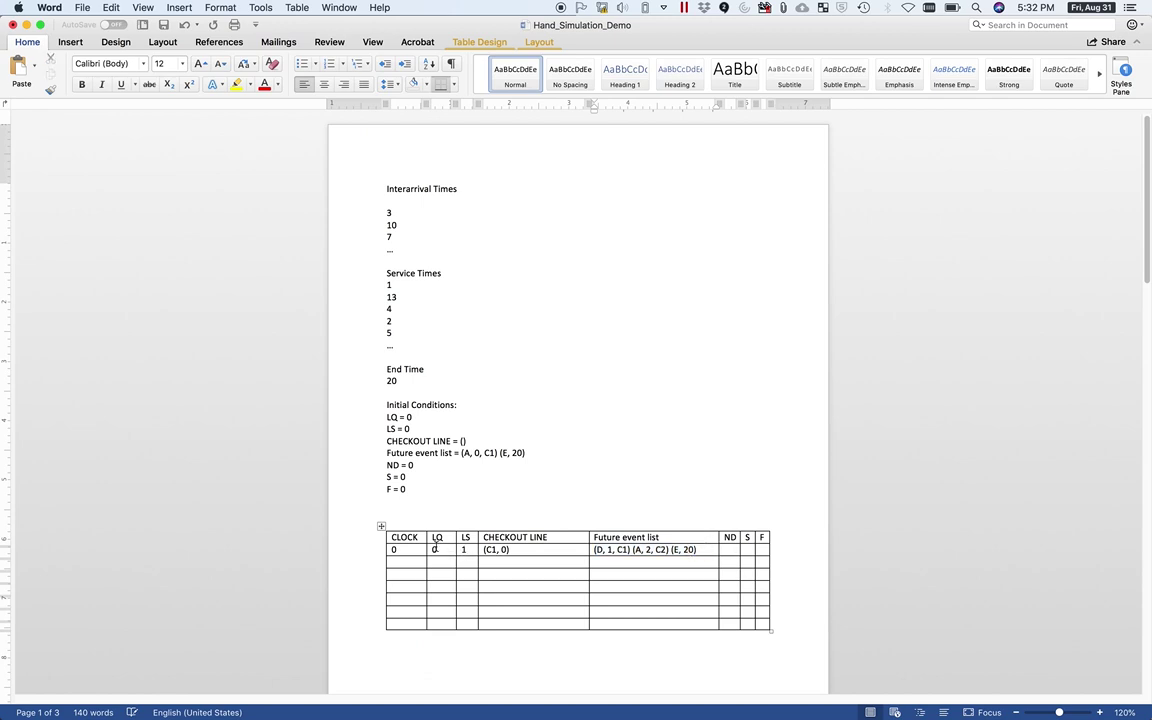
Enter 0 for ND, S and F in the CLOCK 0 row, matching the initial conditions.
{"action": "left_click", "coordinate": [730, 549]}
{"action": "left_click", "coordinate": [396, 477]}
{"action": "left_click_drag", "start_coordinate": [370, 465], "coordinate": [370, 489]}
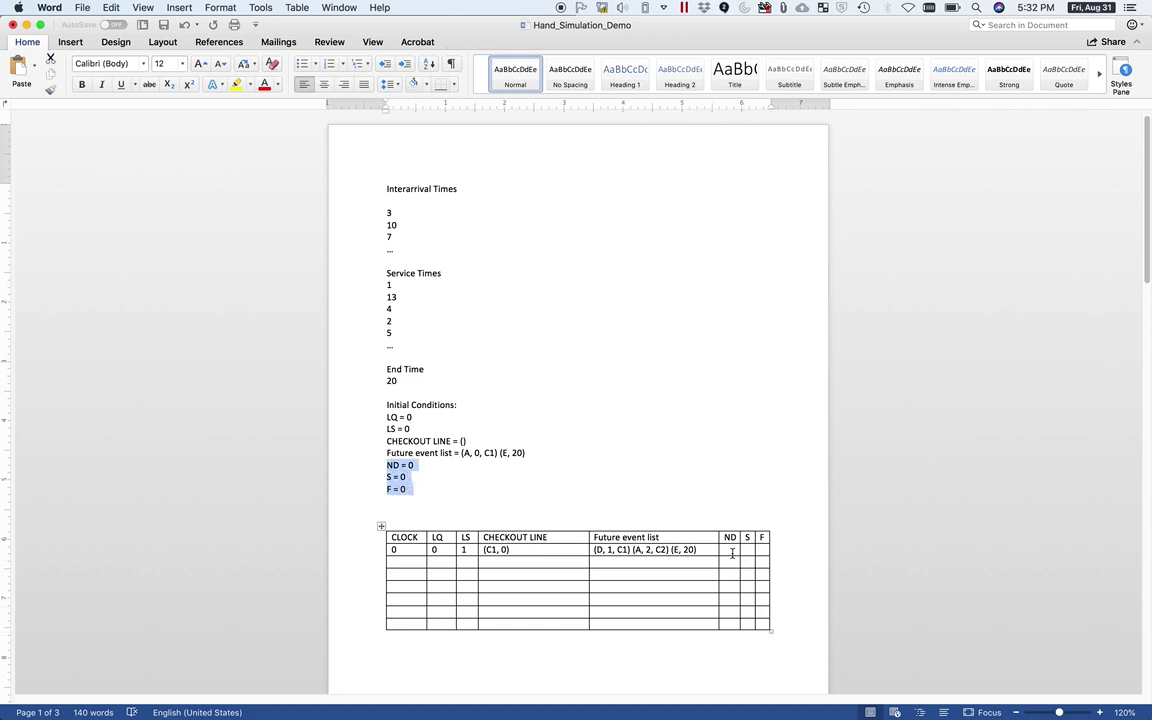
{"action": "left_click", "coordinate": [732, 553]}
{"action": "type", "text": "0"}
{"action": "left_click", "coordinate": [747, 549]}
{"action": "type", "text": "0"}
{"action": "left_click", "coordinate": [761, 549]}
{"action": "type", "text": "0"}
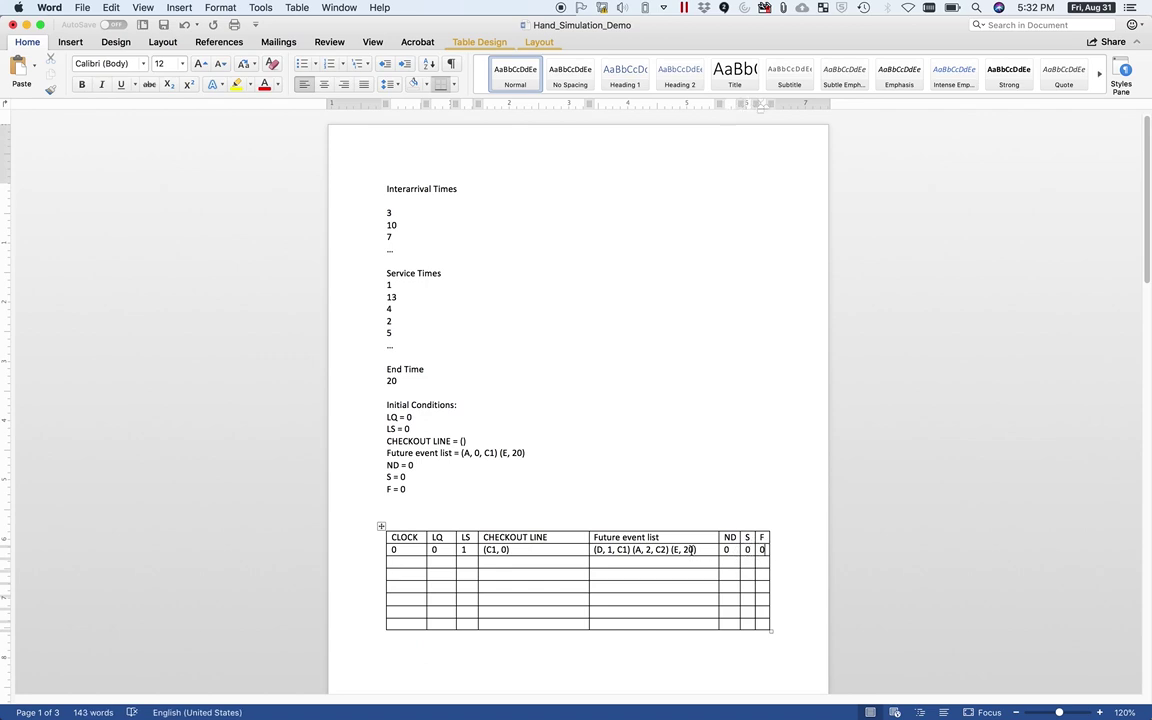
Delete the whole Initial Conditions block and the used 1 from the service times.
{"action": "left_click", "coordinate": [386, 405]}
{"action": "left_click_drag", "start_coordinate": [386, 405], "coordinate": [409, 484]}
{"action": "key", "text": "Delete"}
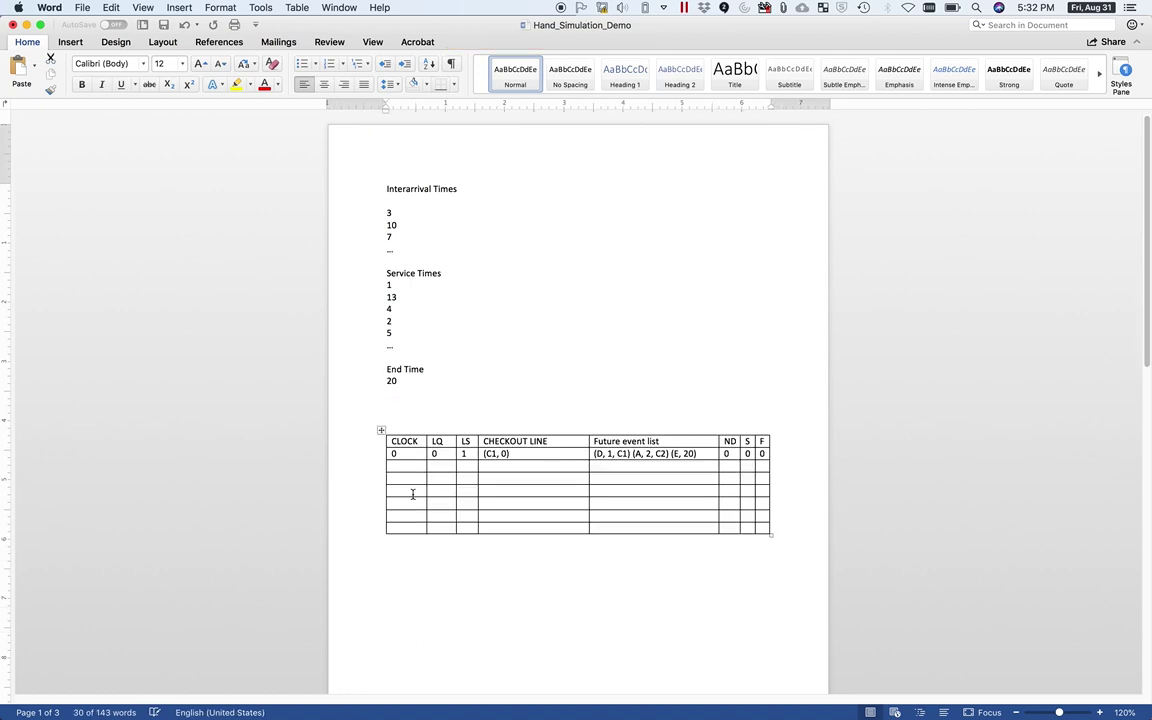
{"action": "double_click", "coordinate": [397, 285]}
{"action": "key", "text": "BackSpace"}
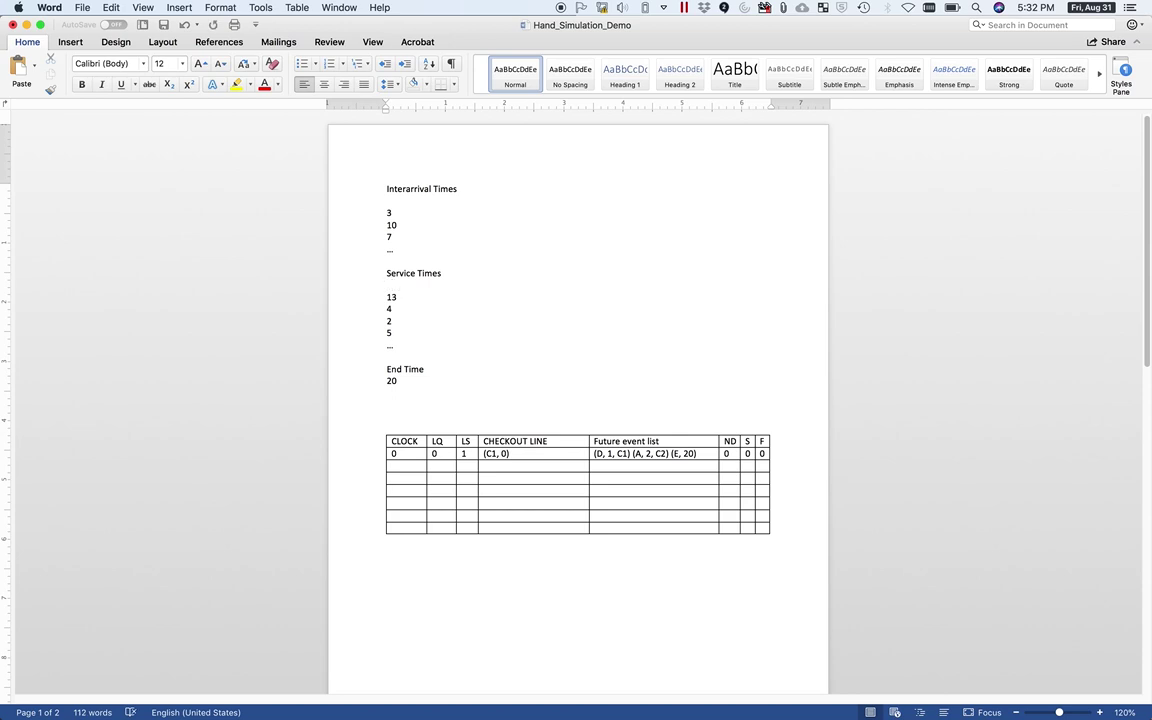
Delete the End Time heading with its value and the surplus blank lines above the table.
{"action": "left_click", "coordinate": [398, 411]}
{"action": "key", "text": "BackSpace"}
{"action": "left_click_drag", "start_coordinate": [398, 381], "coordinate": [387, 373]}
{"action": "key", "text": "BackSpace"}
{"action": "key", "text": "BackSpace"}
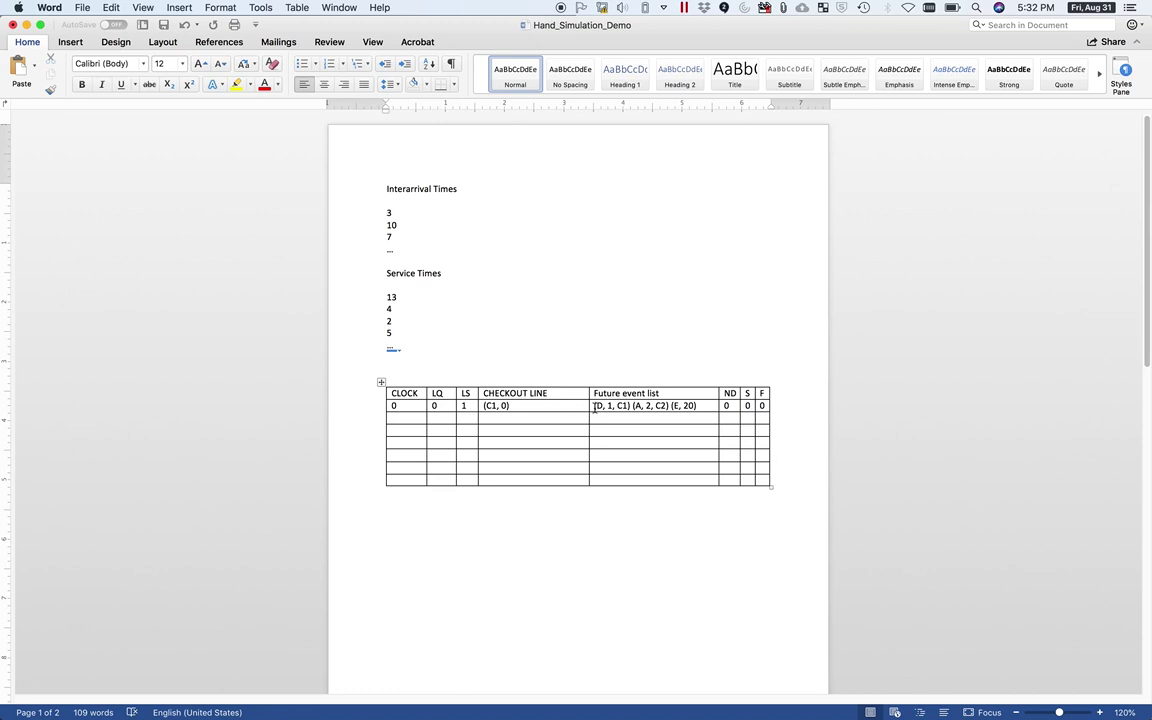
Enter the time of the imminent event (D, 1, C1), 1, as the CLOCK value of the second data row.
{"action": "left_click_drag", "start_coordinate": [592, 405], "coordinate": [687, 405]}
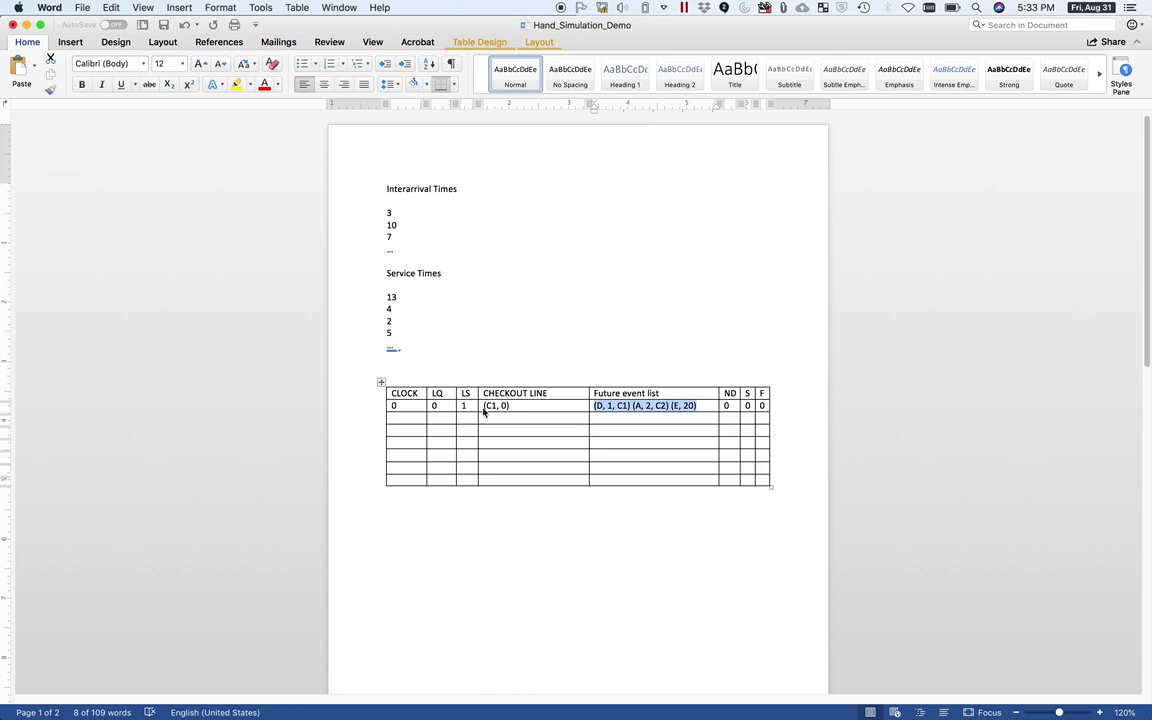
{"action": "left_click", "coordinate": [595, 405]}
{"action": "left_click_drag", "start_coordinate": [595, 405], "coordinate": [630, 406]}
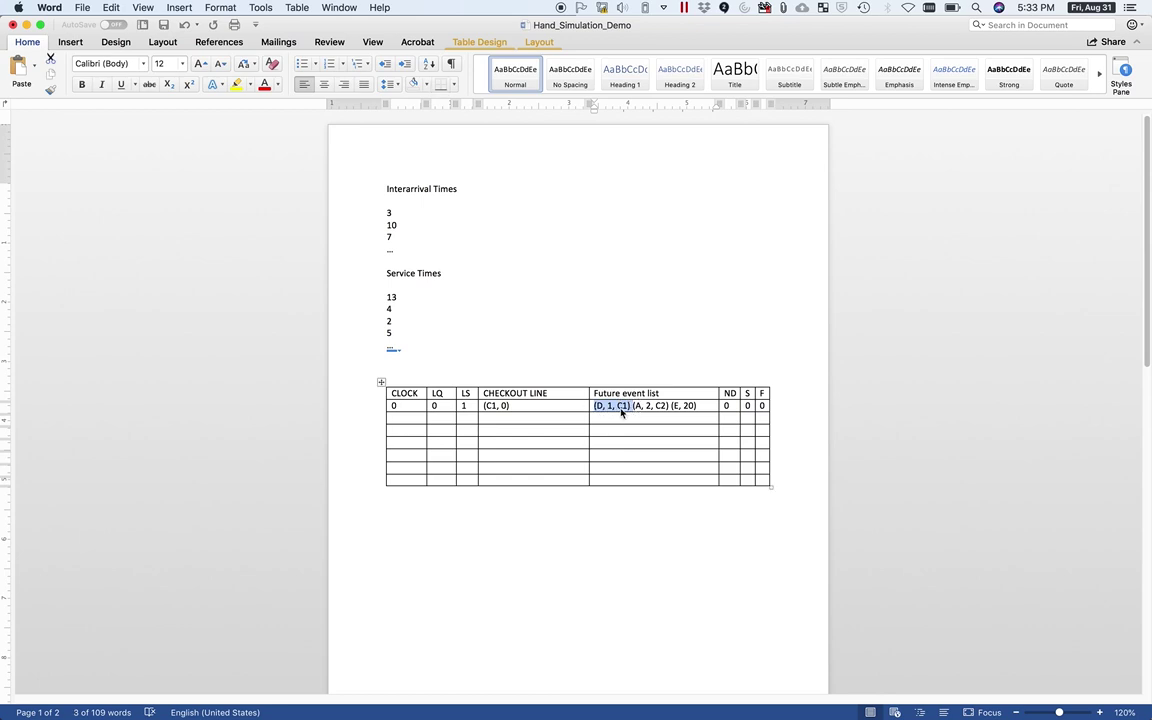
{"action": "left_click", "coordinate": [607, 406]}
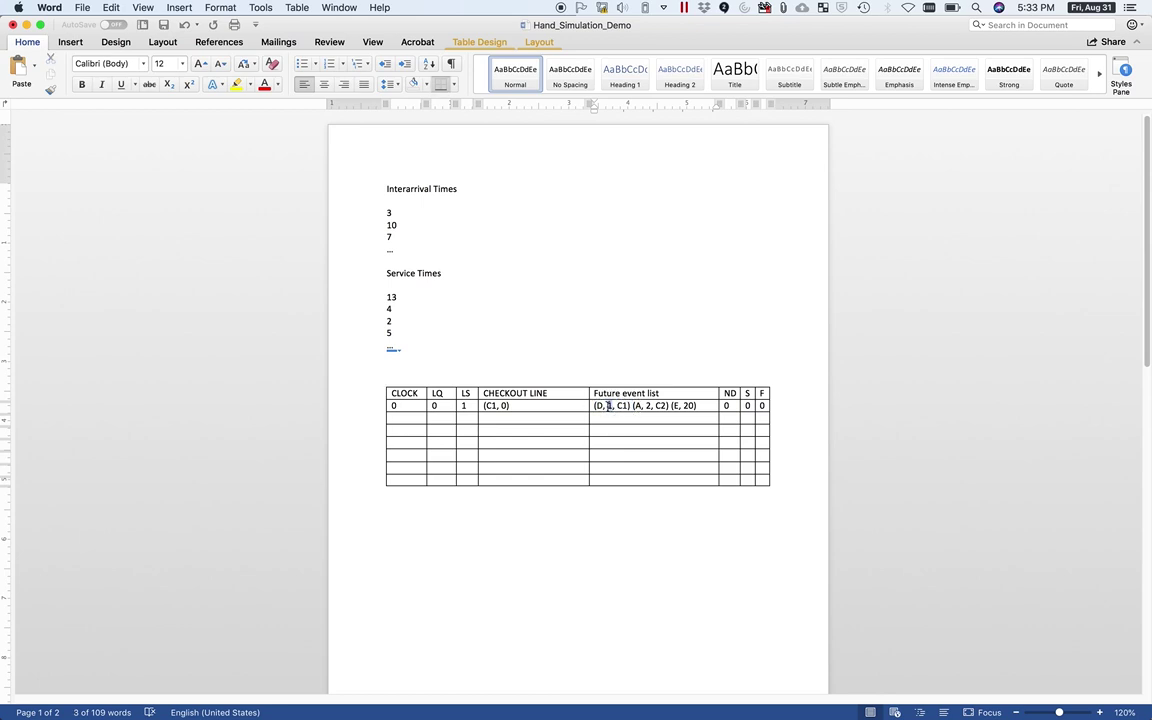
{"action": "left_click", "coordinate": [404, 417]}
{"action": "type", "text": "1"}
Copy the remaining events (A, 2, C2) (E, 20) into the Future event list cell of the CLOCK 1 row.
{"action": "left_click_drag", "start_coordinate": [634, 405], "coordinate": [696, 403]}
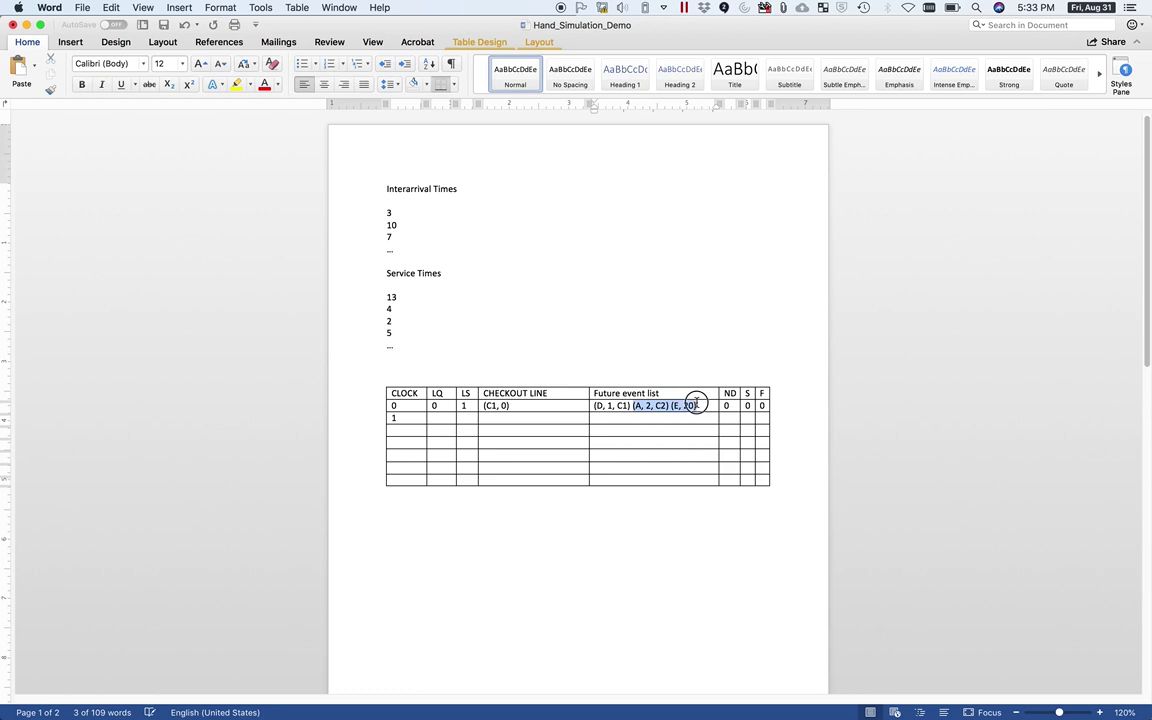
{"action": "key", "text": "super+c"}
{"action": "left_click", "coordinate": [674, 417]}
{"action": "key", "text": "super+v"}
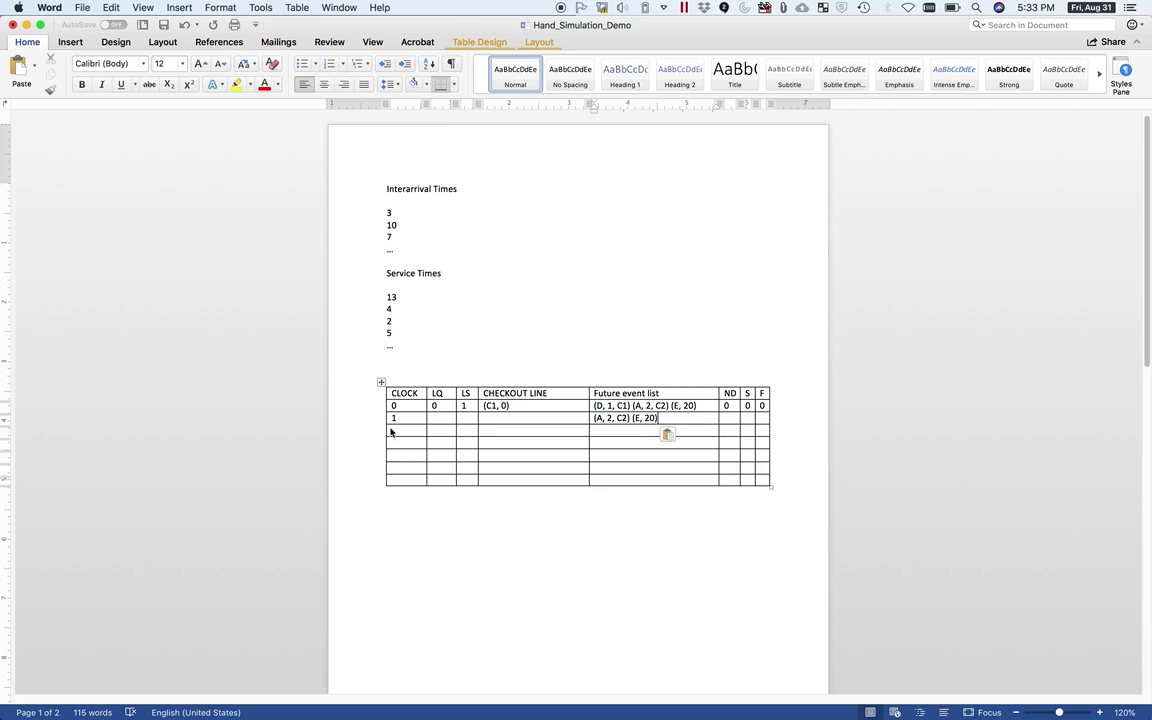
Enter 0 for both LQ and LS in the CLOCK 1 row.
{"action": "left_click", "coordinate": [445, 419]}
{"action": "type", "text": "0"}
{"action": "left_click", "coordinate": [468, 419]}
{"action": "type", "text": "0"}
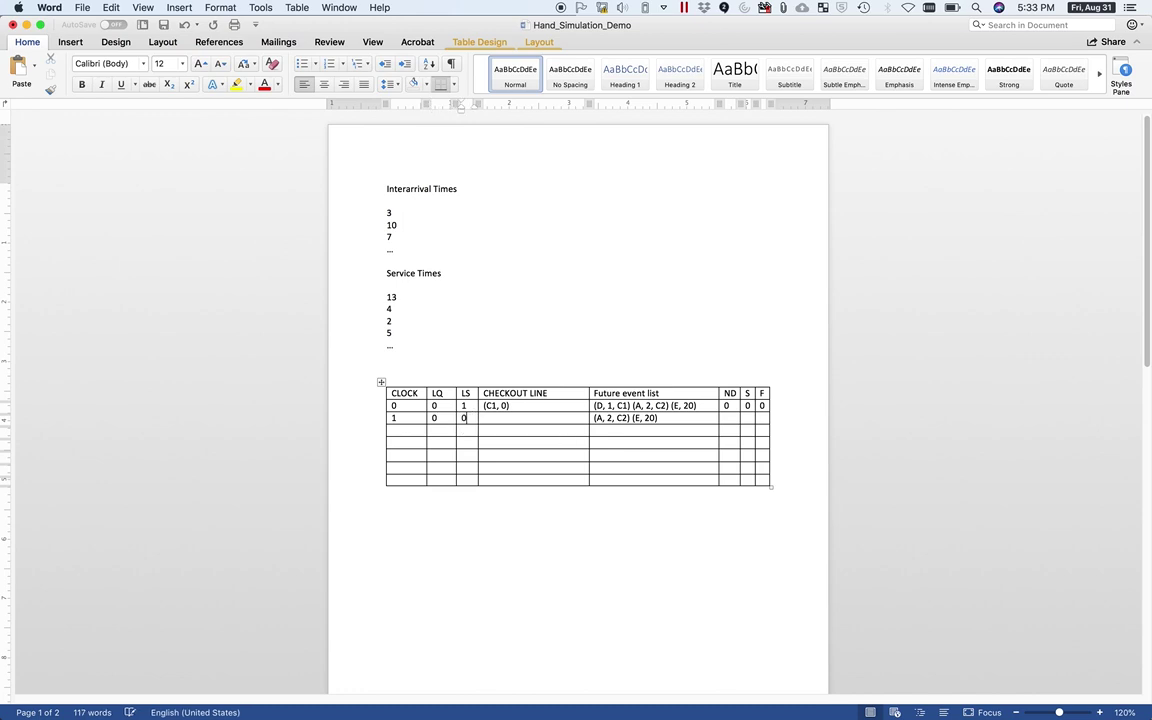
Enter 1 for ND, 1 for S and 0 for F in the CLOCK 1 row.
{"action": "left_click", "coordinate": [533, 418]}
{"action": "left_click", "coordinate": [737, 420]}
{"action": "key", "text": "Tab"}
{"action": "left_click_drag", "start_coordinate": [484, 406], "coordinate": [501, 407]}
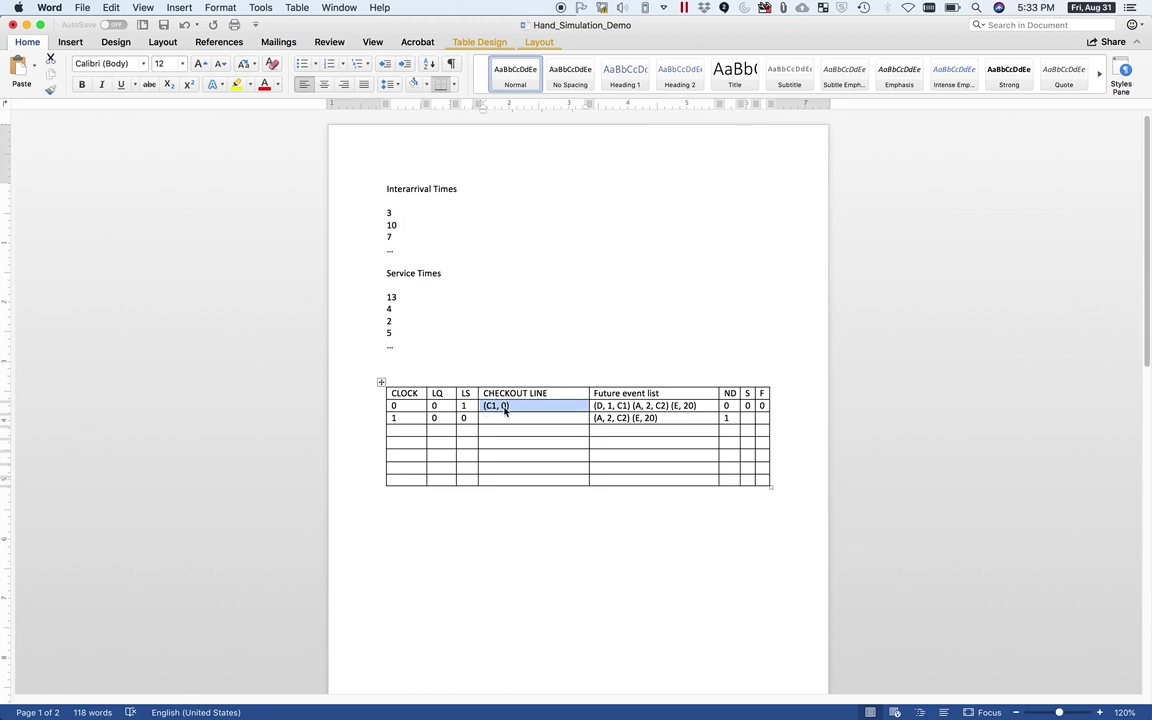
{"action": "left_click", "coordinate": [505, 408]}
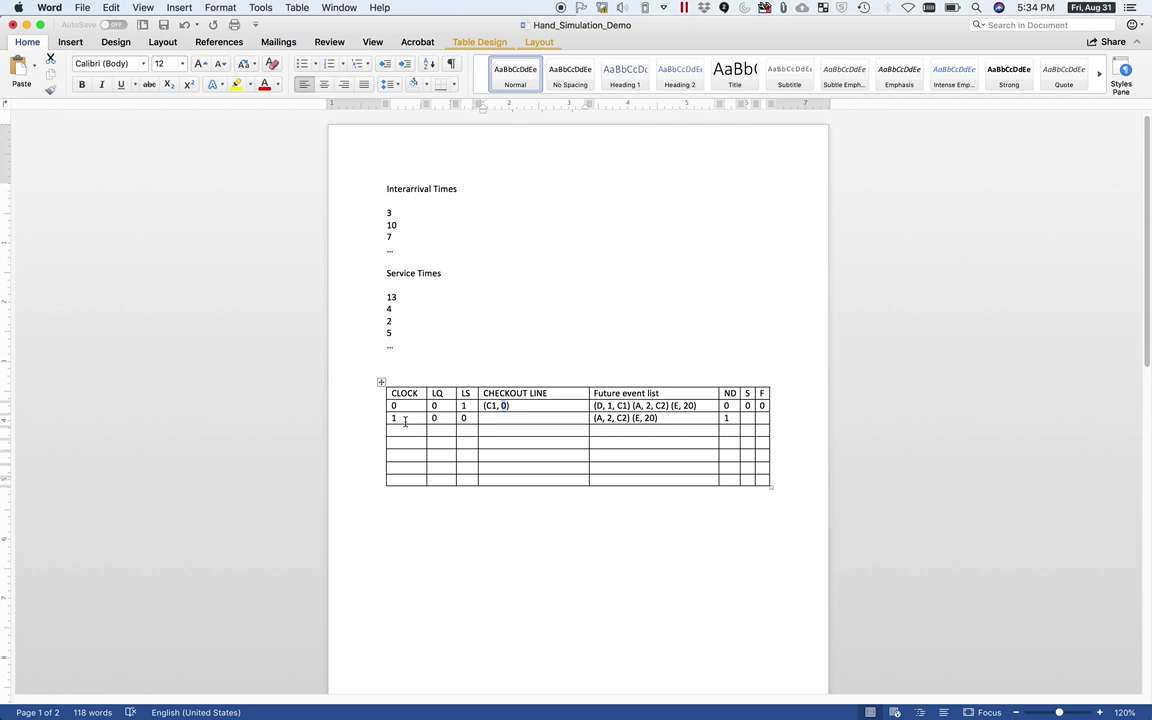
{"action": "double_click", "coordinate": [499, 406]}
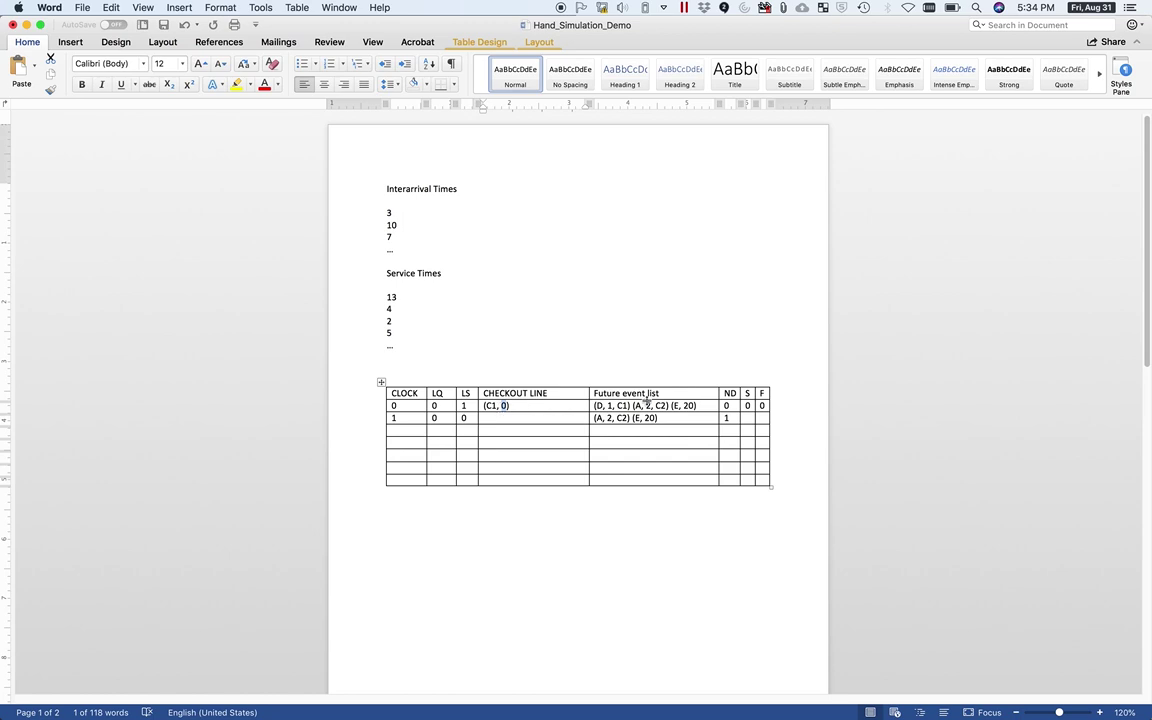
{"action": "left_click", "coordinate": [746, 417]}
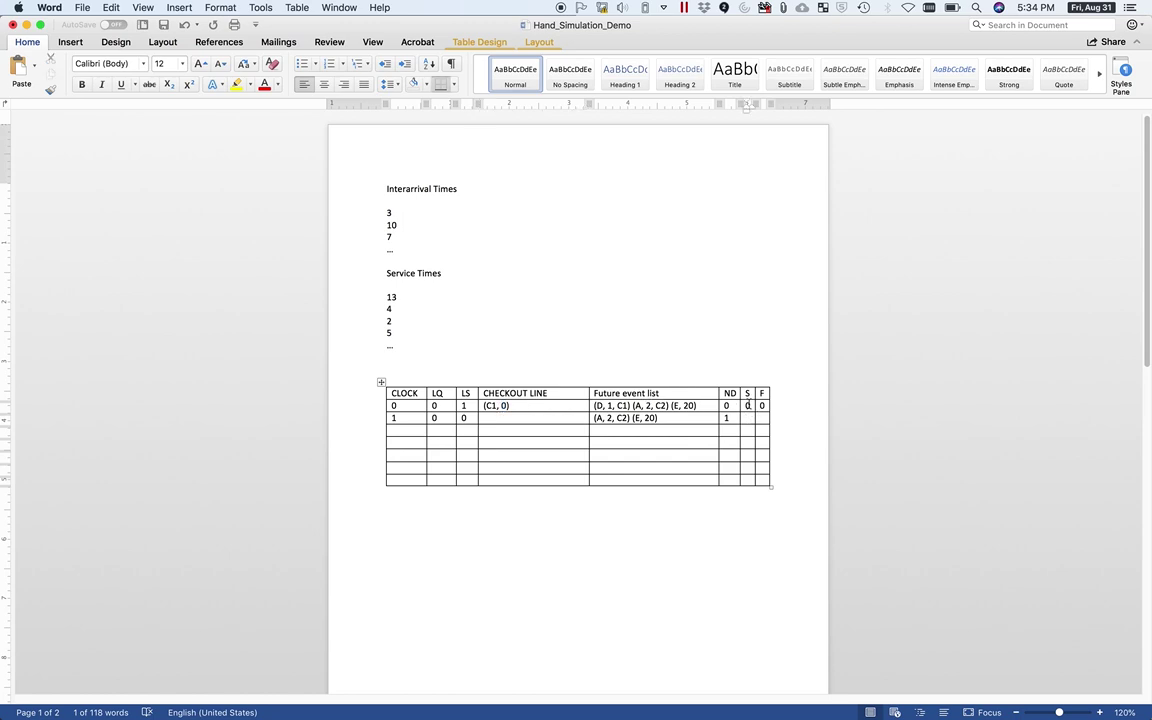
{"action": "type", "text": "1"}
{"action": "key", "text": "BackSpace"}
{"action": "type", "text": "1"}
{"action": "key", "text": "Tab"}
{"action": "type", "text": "0"}
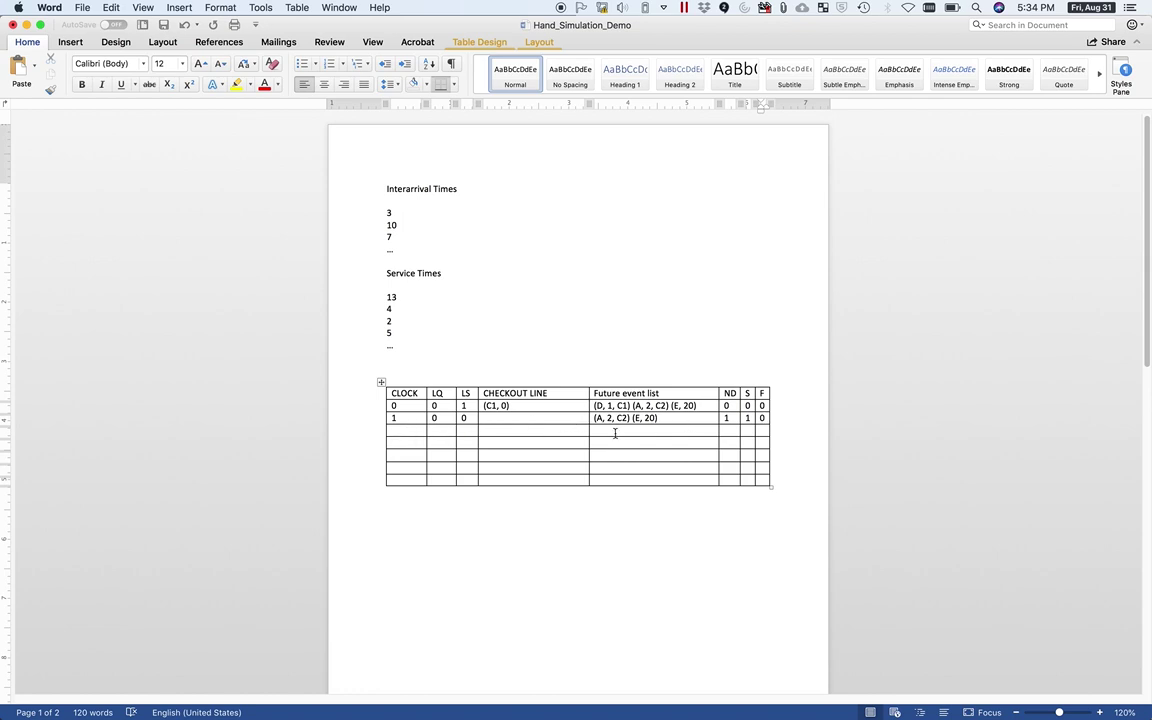
Enter the time of the imminent event (A, 2, C2), 2, as the CLOCK value of the third data row.
{"action": "mouse_move", "coordinate": [594, 418]}
{"action": "left_mouse_down"}
{"action": "mouse_move", "coordinate": [658, 418]}
{"action": "mouse_move", "coordinate": [592, 418]}
{"action": "left_mouse_up"}
{"action": "left_click", "coordinate": [661, 419]}
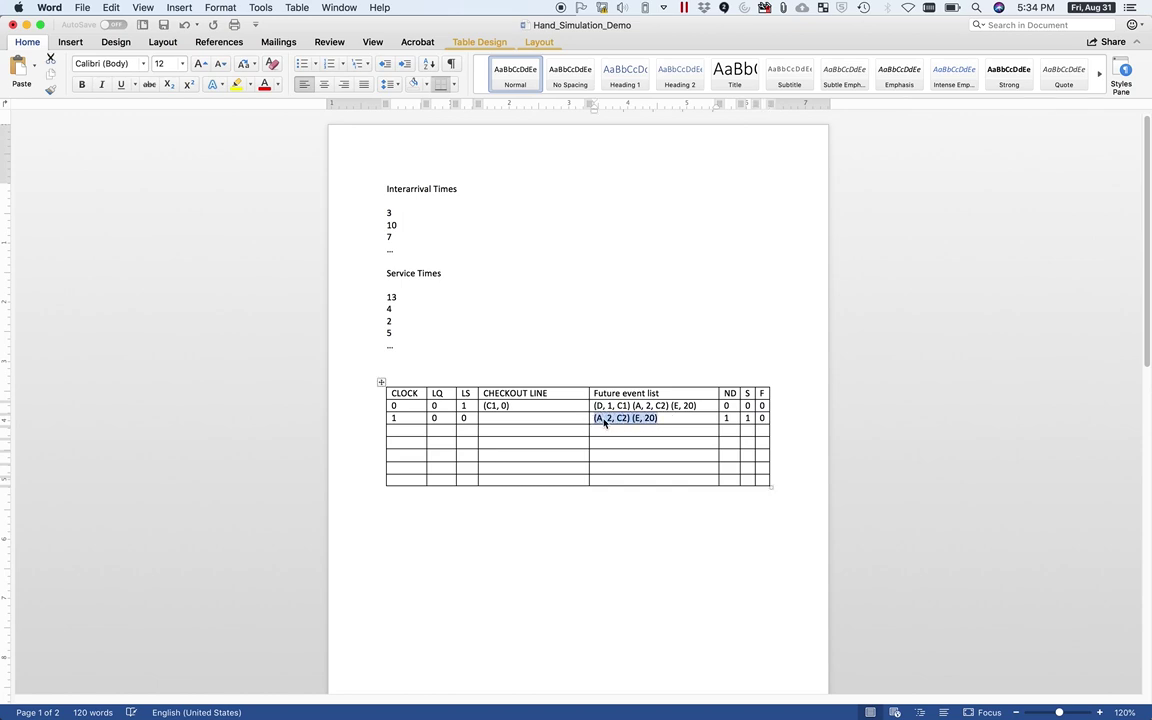
{"action": "left_click", "coordinate": [604, 418]}
{"action": "left_click", "coordinate": [607, 418]}
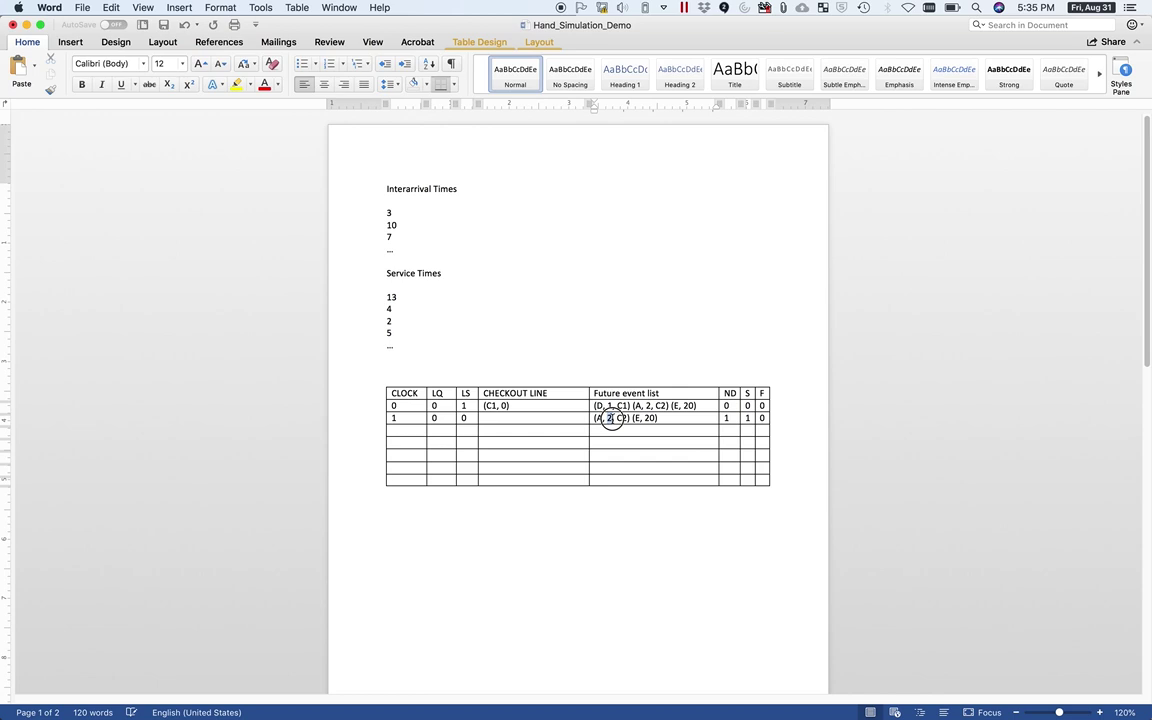
{"action": "double_click", "coordinate": [607, 418]}
{"action": "left_click", "coordinate": [422, 432]}
{"action": "type", "text": "2"}
Copy the remaining event (E, 20) into the Future event list cell of the CLOCK 2 row.
{"action": "left_click_drag", "start_coordinate": [660, 418], "coordinate": [634, 420]}
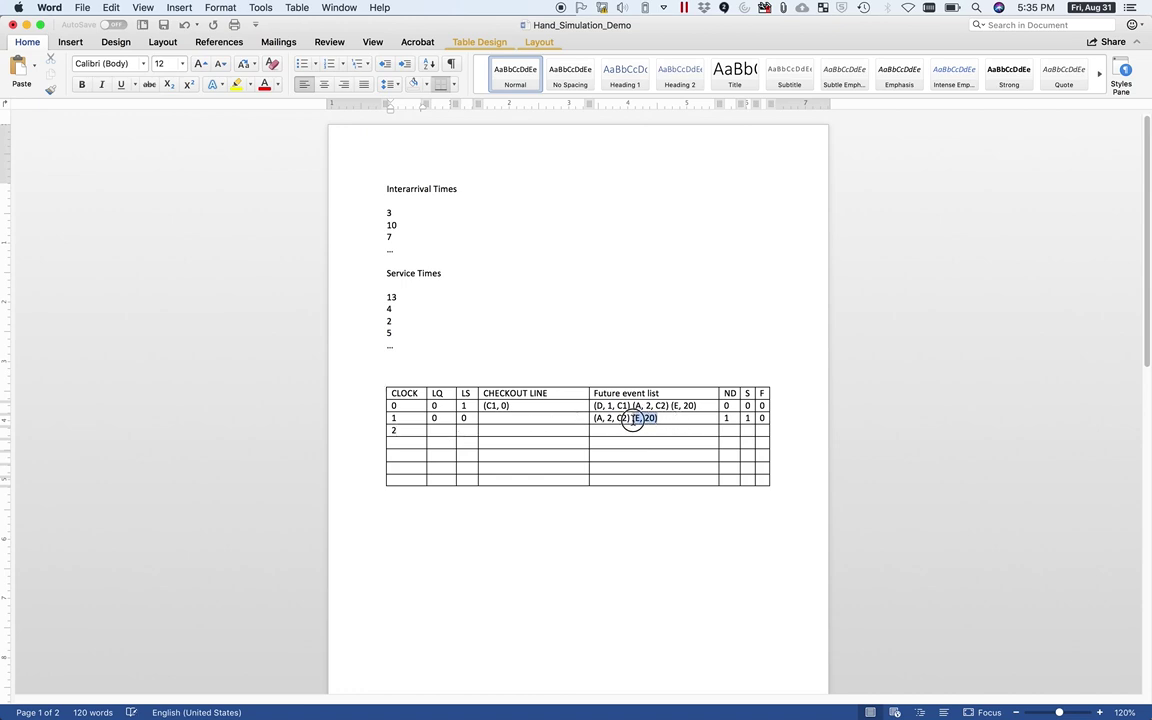
{"action": "key", "text": "super+c"}
{"action": "left_click", "coordinate": [629, 430]}
{"action": "key", "text": "super+v"}
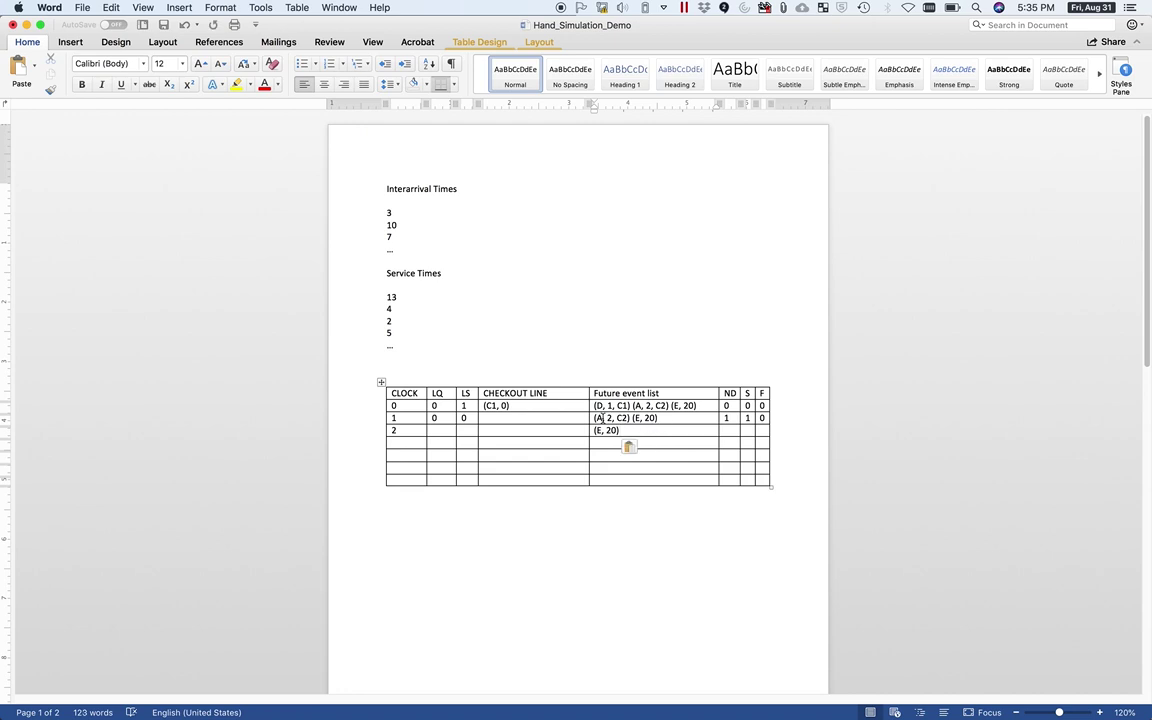
In the CLOCK 2 row, enter (C2, 2) as the CHECKOUT LINE, 1 for LS and 0 for LQ.
{"action": "left_click", "coordinate": [503, 430]}
{"action": "type", "text": "(C2, 2"}
{"action": "left_click", "coordinate": [462, 430]}
{"action": "type", "text": "1"}
{"action": "left_click", "coordinate": [440, 430]}
{"action": "type", "text": "0"}
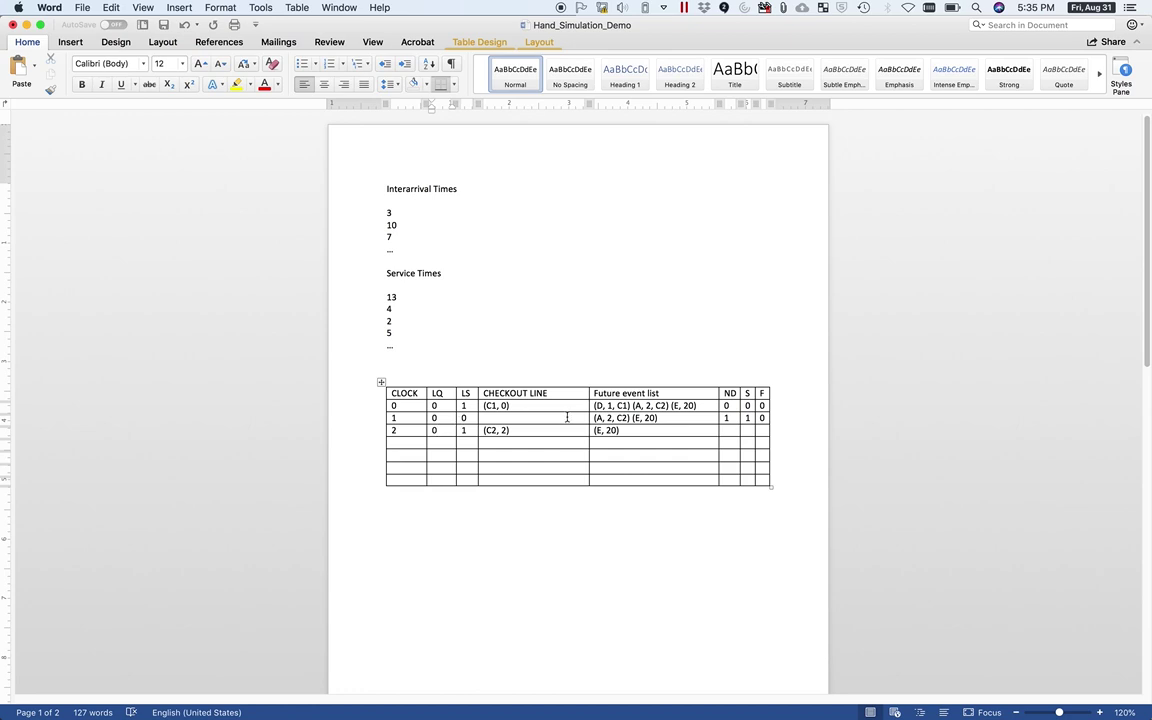
Add the departure event (D, 15, C2) before (E, 20) in the CLOCK 2 row, using the first service time.
{"action": "left_click", "coordinate": [398, 297]}
{"action": "left_click_drag", "start_coordinate": [398, 297], "coordinate": [388, 300]}
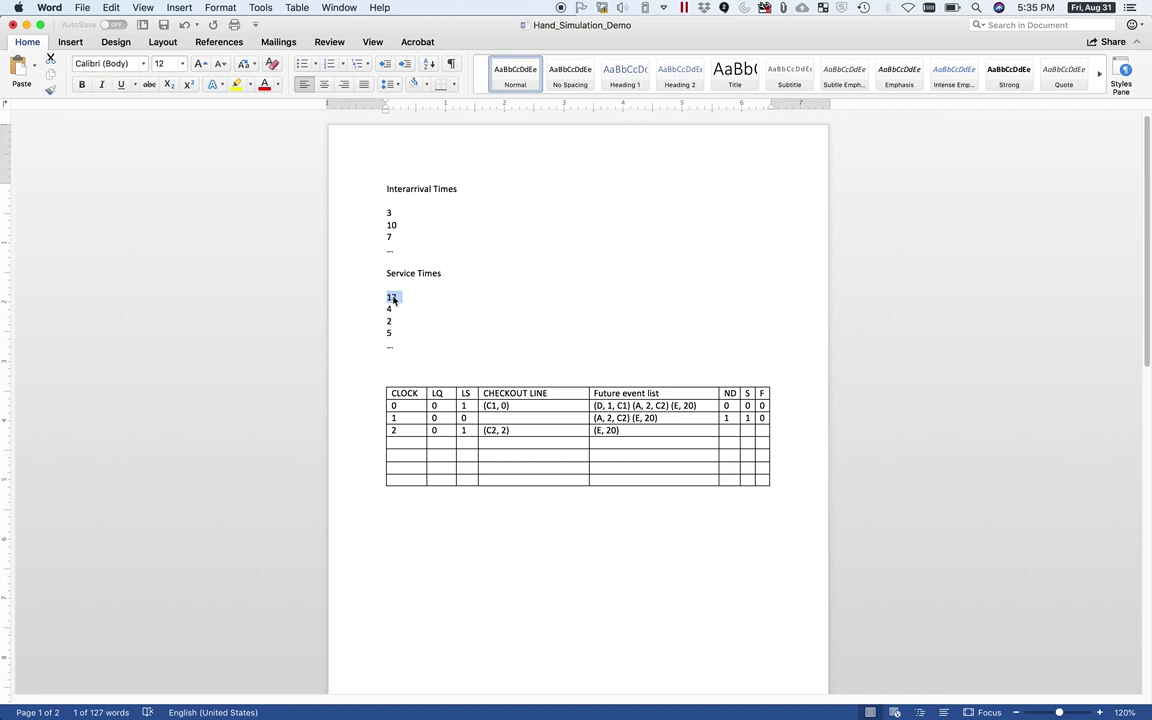
{"action": "left_click", "coordinate": [404, 430]}
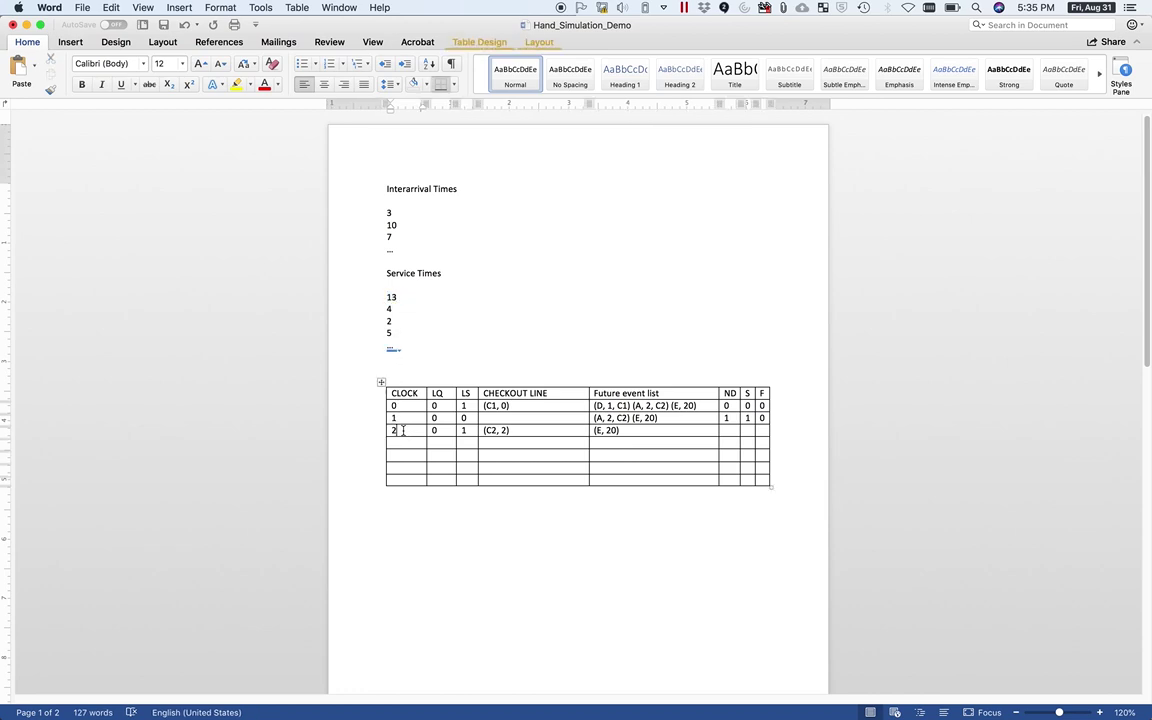
{"action": "left_click", "coordinate": [594, 431]}
{"action": "type", "text": "(D, 15, "}
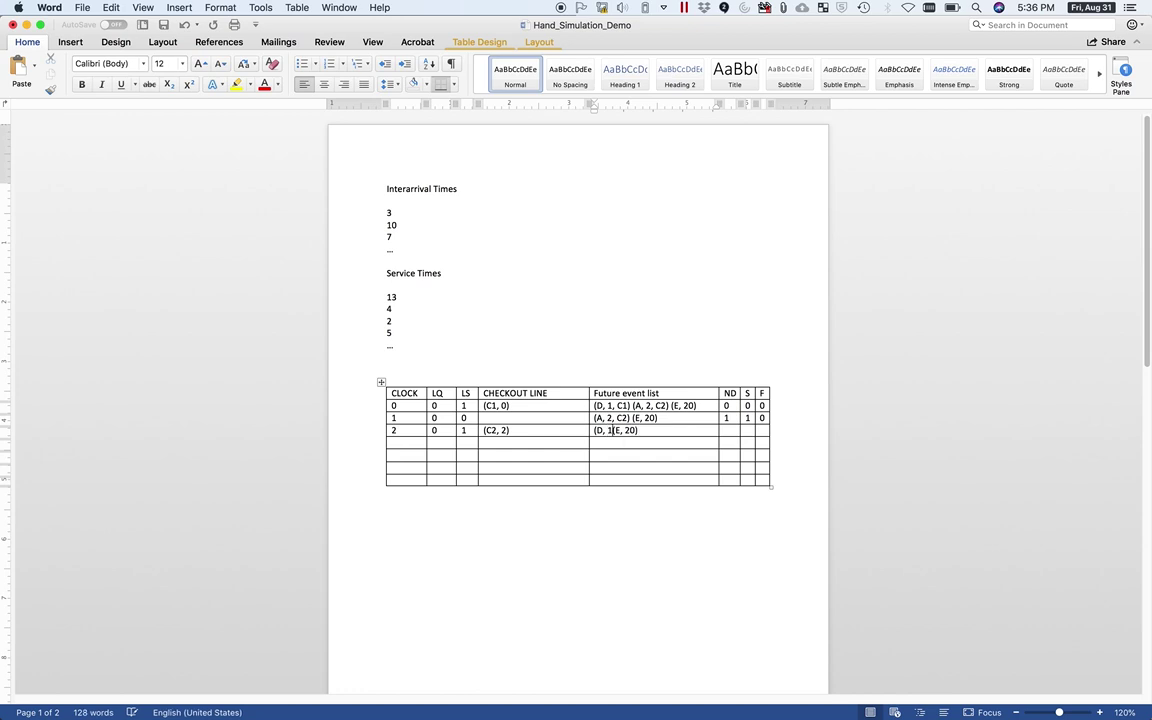
{"action": "type", "text": "C2)"}
Delete the used service time 13 and its line from the Service Times list.
{"action": "double_click", "coordinate": [392, 297]}
{"action": "key", "text": "BackSpace"}
{"action": "key", "text": "BackSpace"}
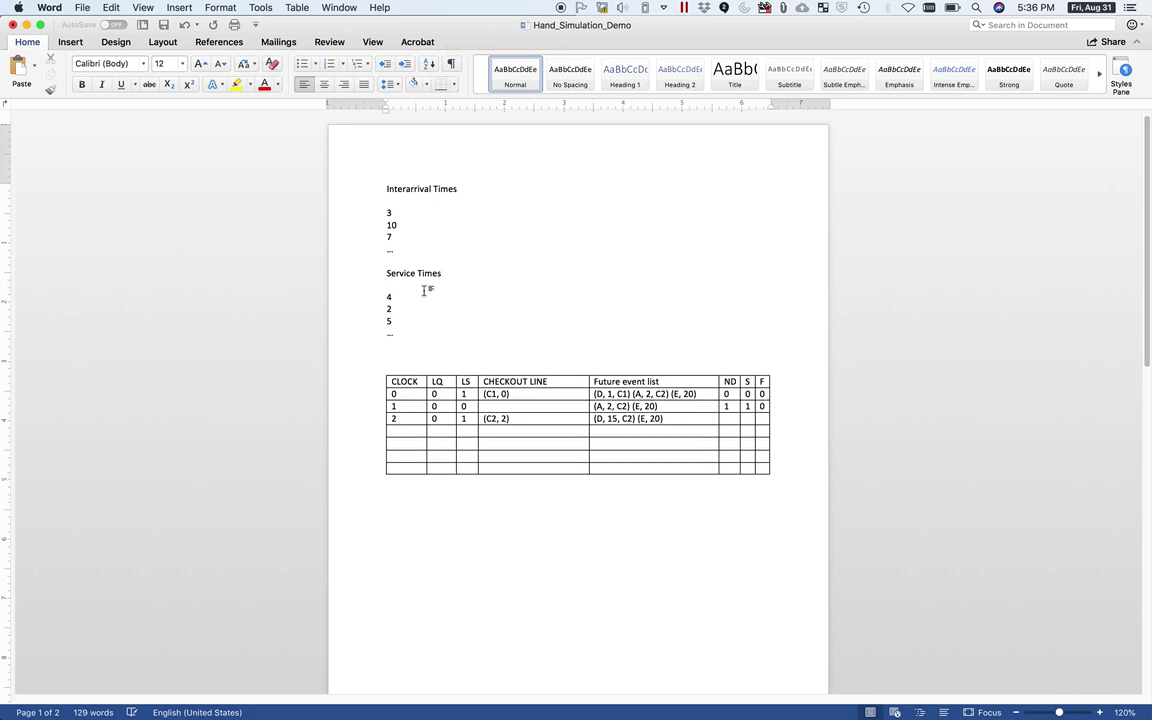
Add the next arrival event (A, 5, C3) at the start of the CLOCK 2 row's Future event list.
{"action": "left_click_drag", "start_coordinate": [404, 213], "coordinate": [388, 213]}
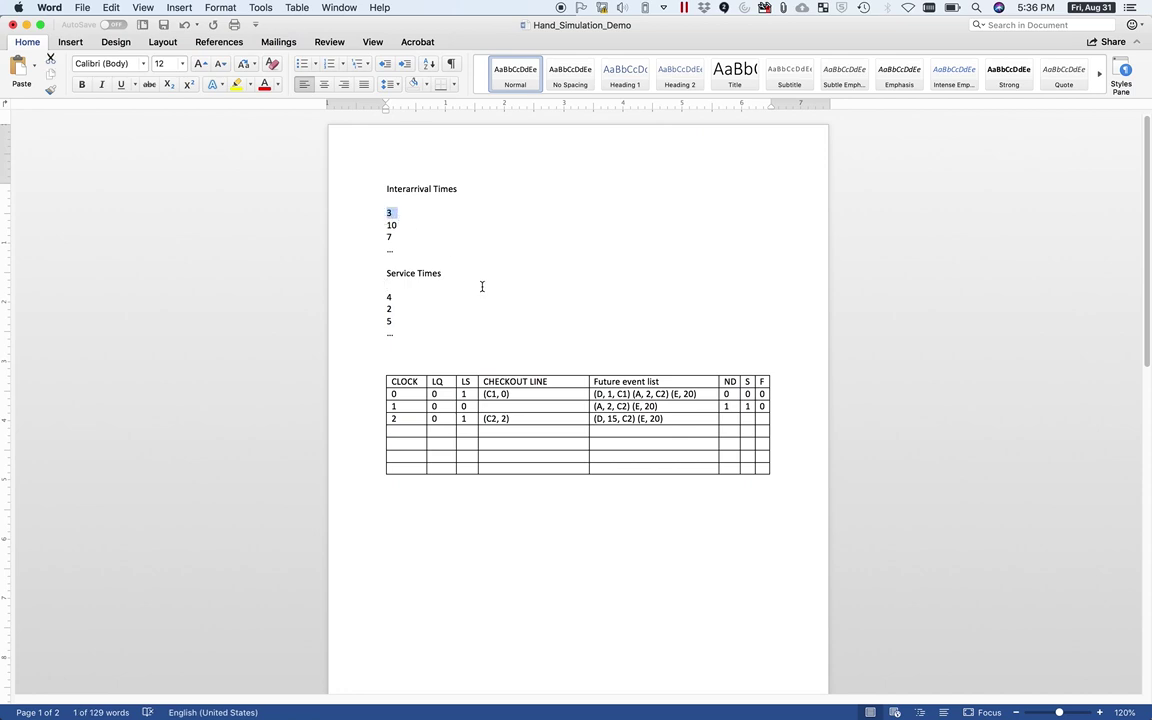
{"action": "left_click", "coordinate": [393, 419]}
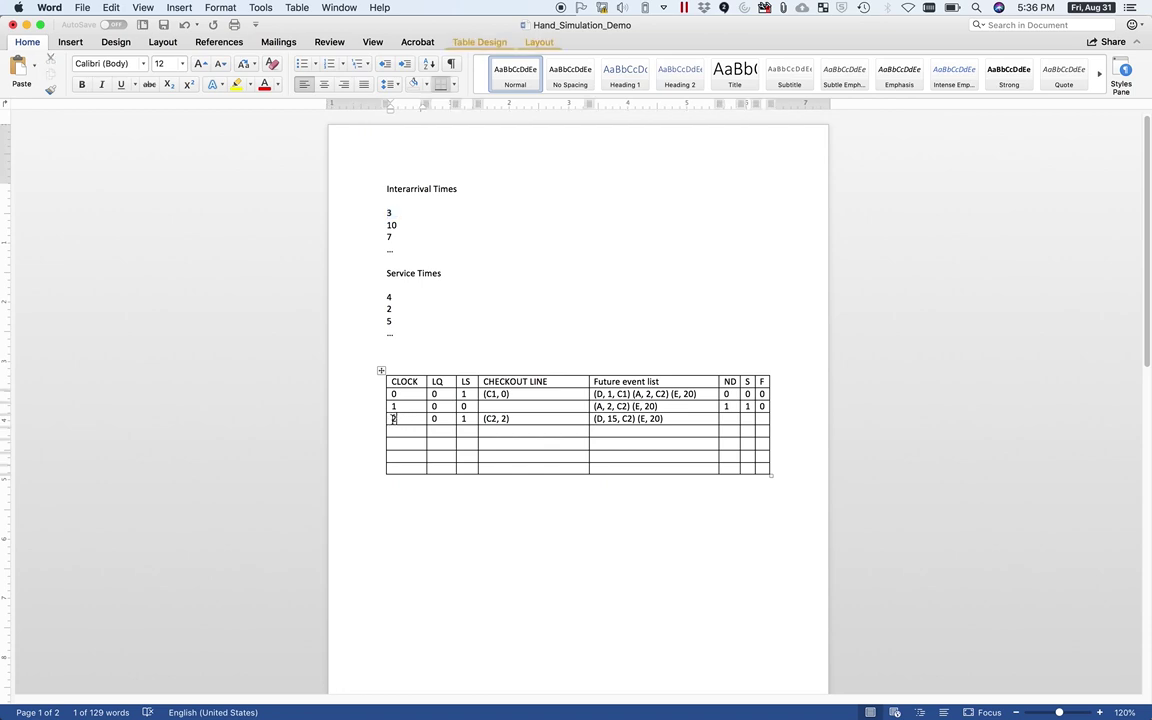
{"action": "left_click", "coordinate": [595, 419]}
{"action": "type", "text": "A"}
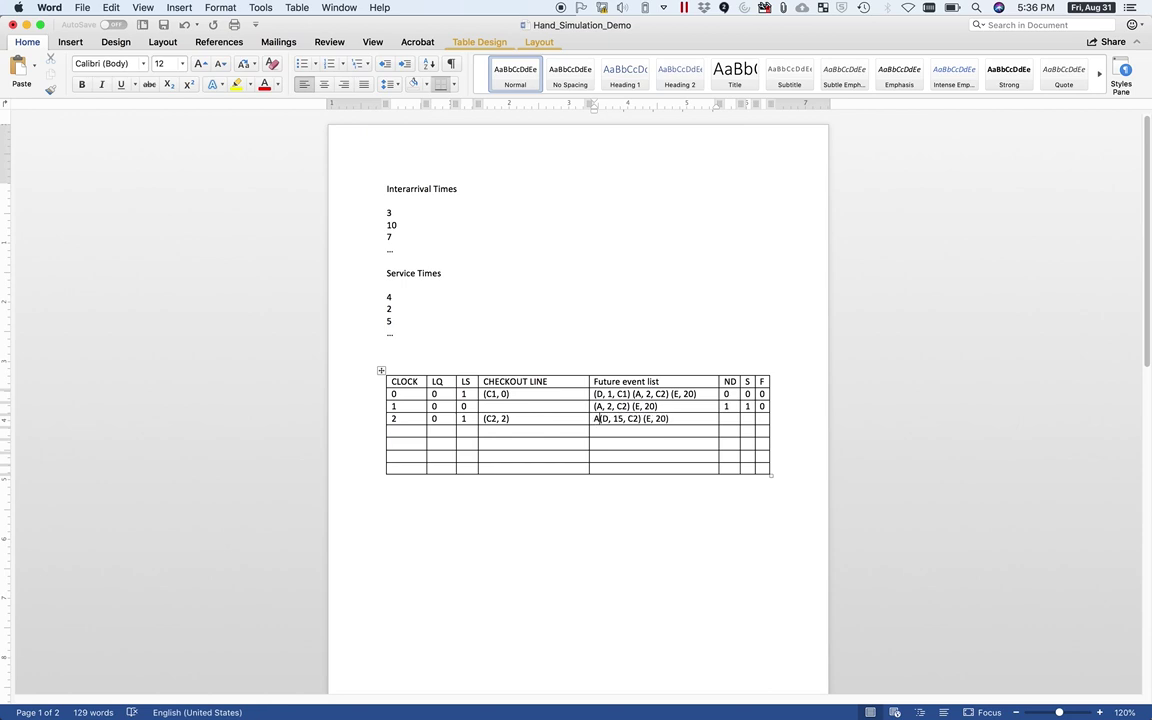
{"action": "key", "text": "BackSpace"}
{"action": "type", "text": "(A, 5, C3)"}
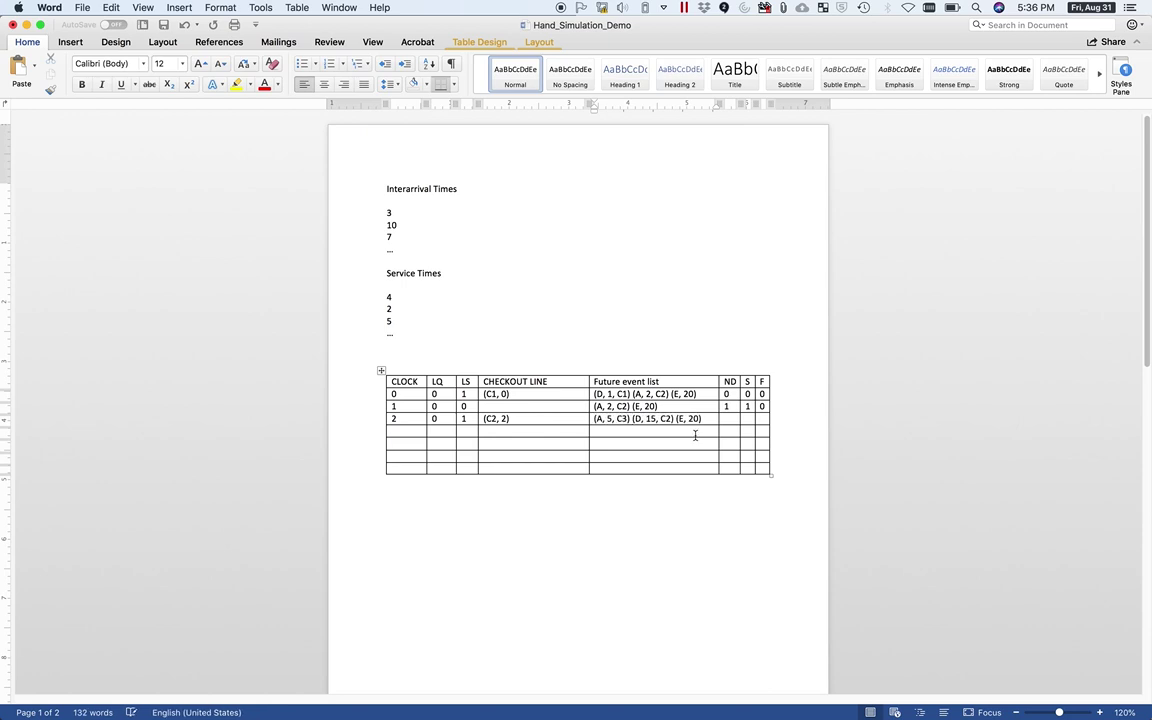
Delete the used interarrival time 3 and its line from the Interarrival Times list.
{"action": "left_click", "coordinate": [419, 212]}
{"action": "key", "text": "BackSpace"}
{"action": "key", "text": "BackSpace"}
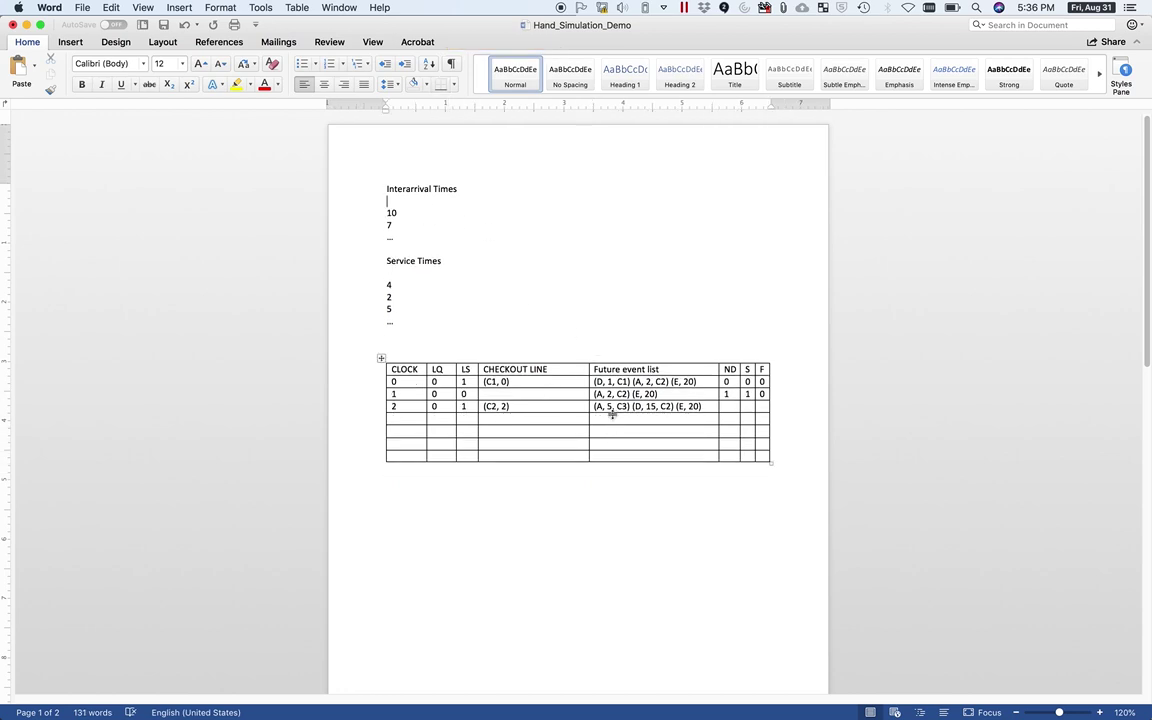
Enter 1 for ND, 1 for S and 0 for F in the CLOCK 2 row.
{"action": "left_click", "coordinate": [731, 408]}
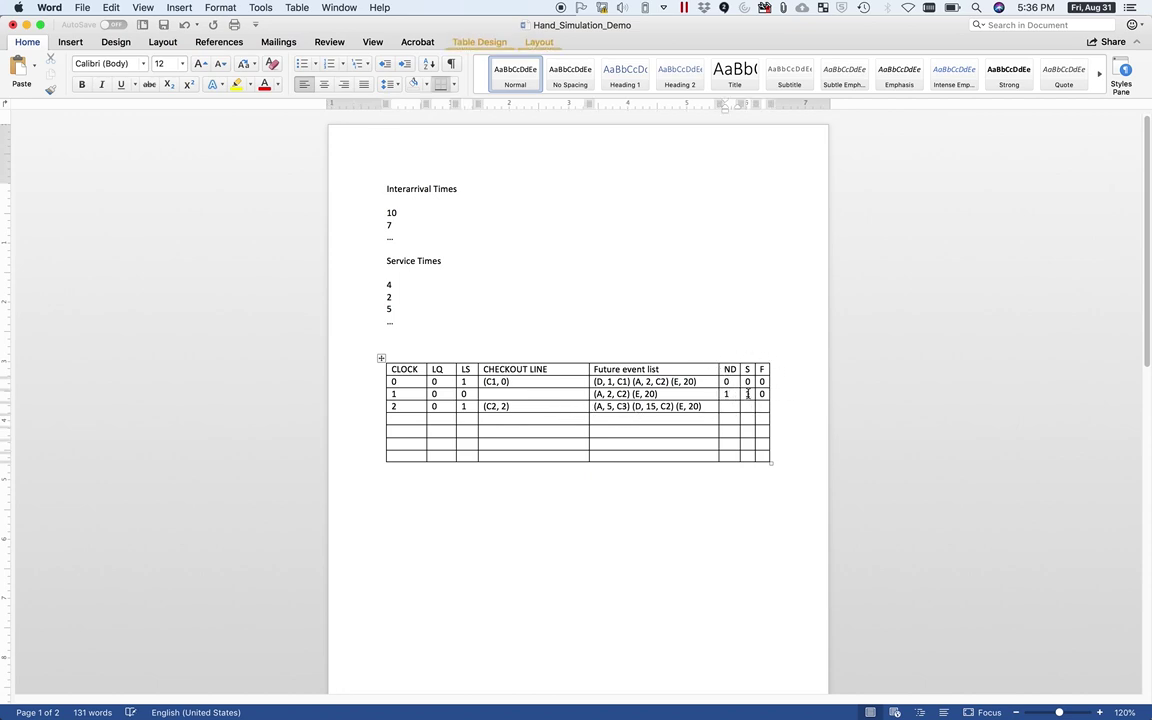
{"action": "type", "text": "1"}
{"action": "left_click", "coordinate": [749, 407]}
{"action": "type", "text": "1"}
{"action": "left_click", "coordinate": [763, 406]}
{"action": "type", "text": "0"}
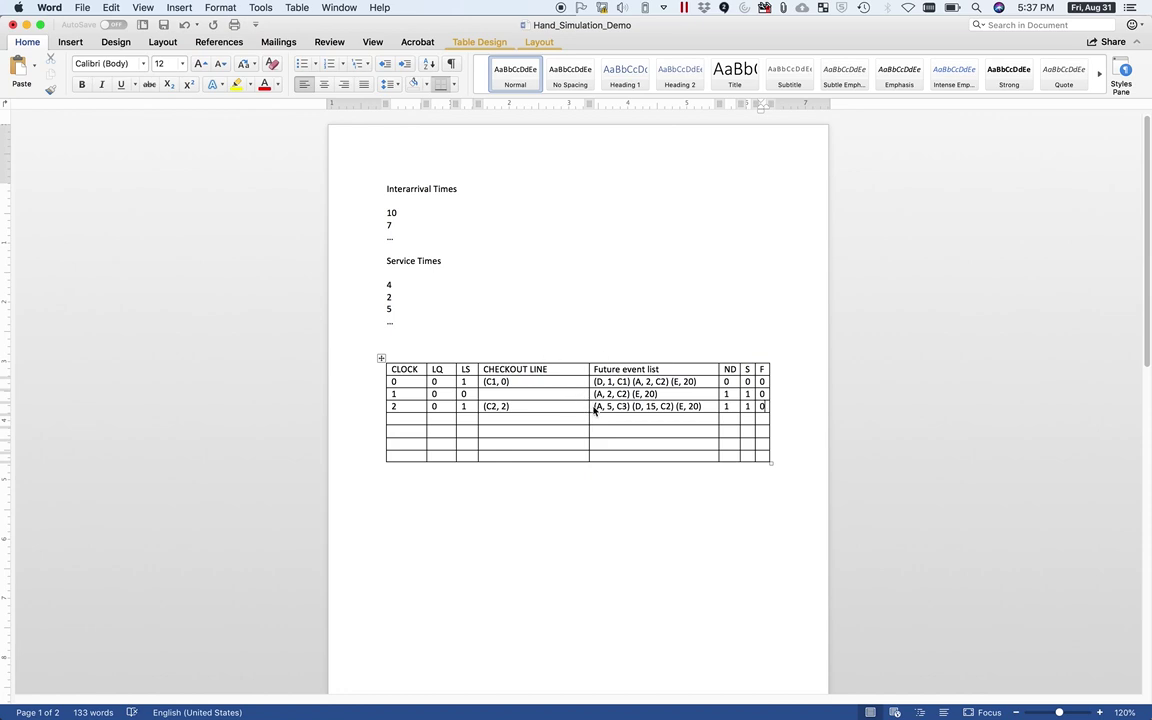
Enter the time of the imminent event (A, 5, C3), 5, as the CLOCK value of the fourth data row.
{"action": "left_click_drag", "start_coordinate": [594, 406], "coordinate": [626, 406]}
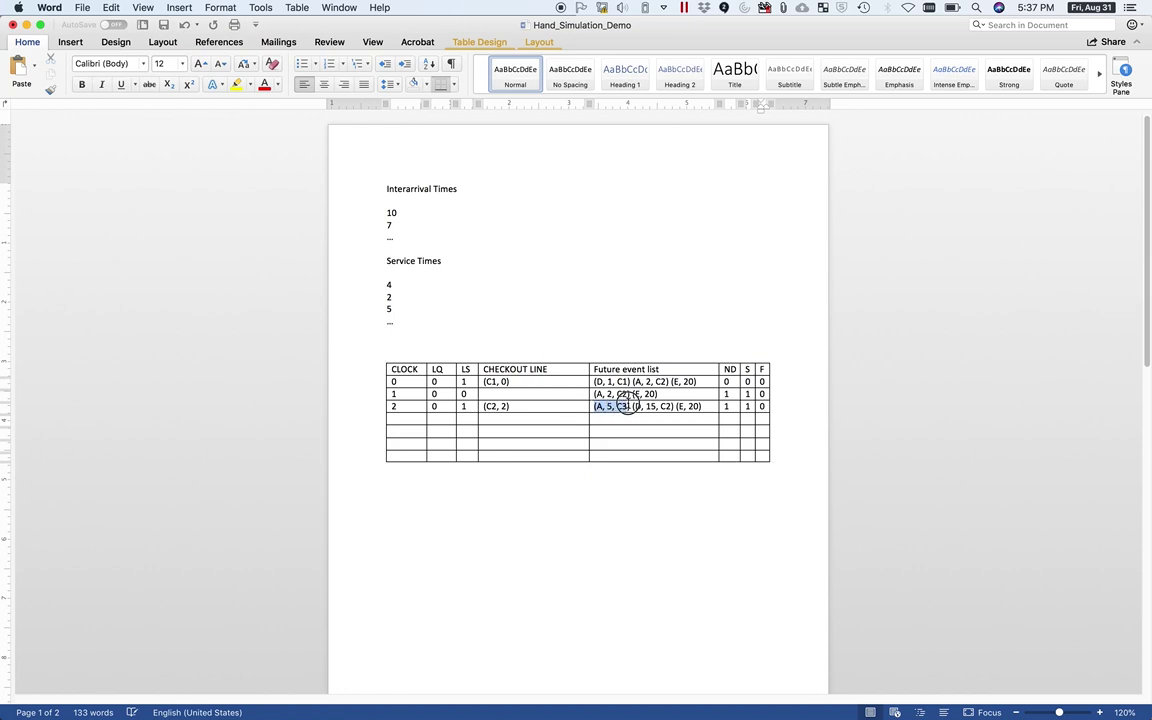
{"action": "left_click", "coordinate": [608, 406]}
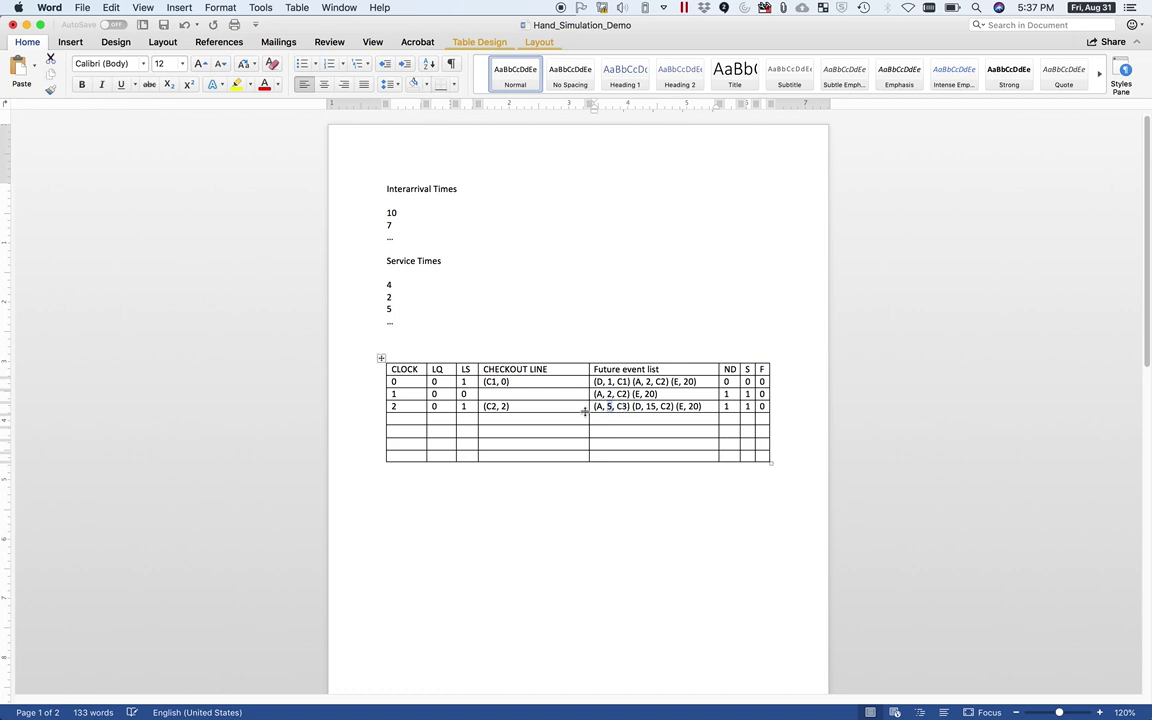
{"action": "left_click", "coordinate": [406, 424]}
{"action": "type", "text": "5"}
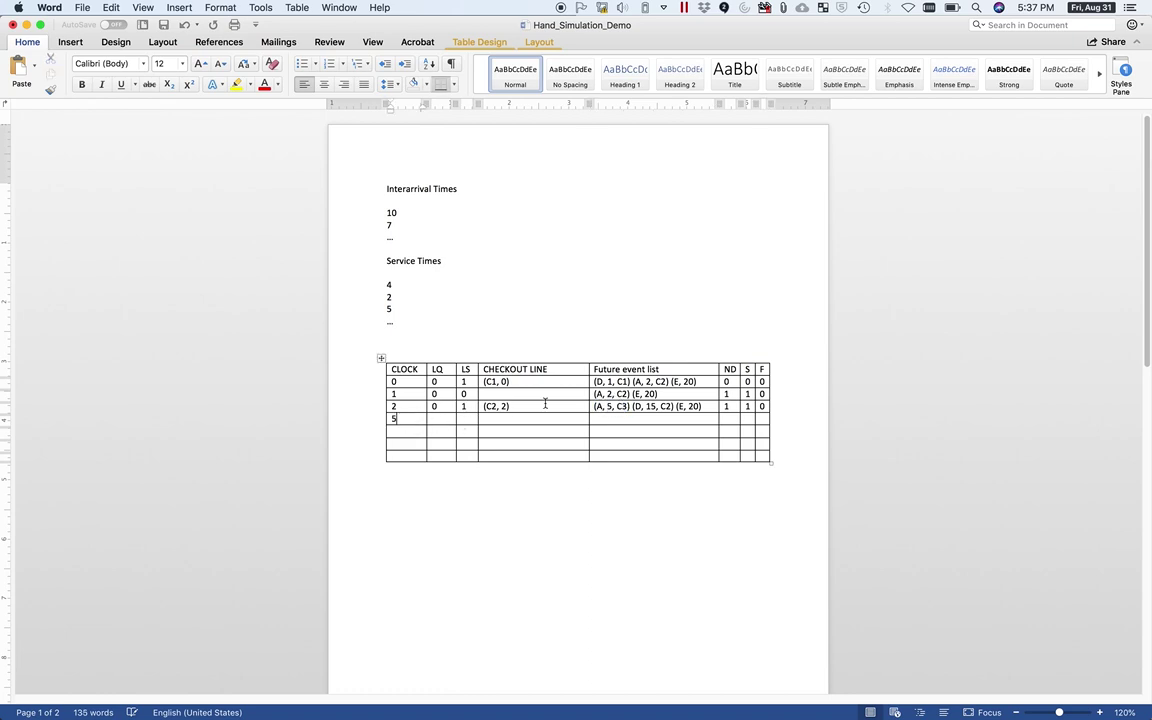
Copy the remaining events (D, 15, C2) (E, 20) into the Future event list cell of the CLOCK 5 row.
{"action": "left_click_drag", "start_coordinate": [632, 406], "coordinate": [698, 409]}
{"action": "left_click", "coordinate": [676, 419]}
{"action": "key", "text": "super+v"}
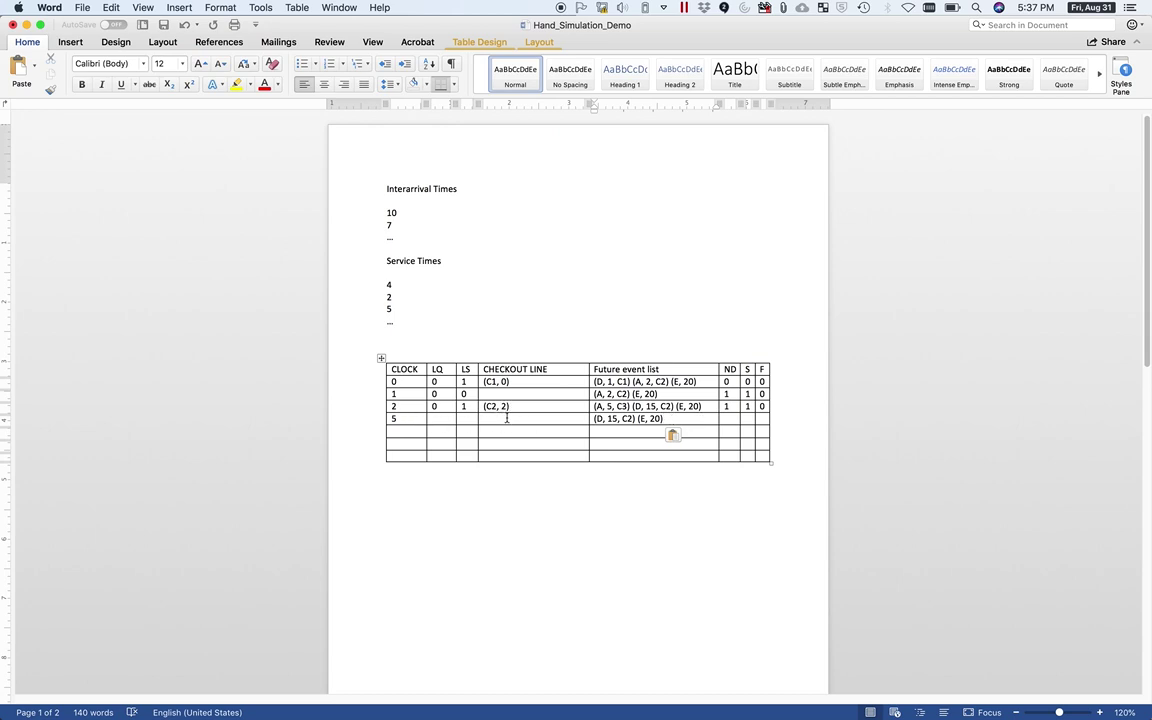
Copy (C2, 2) into the CHECKOUT LINE cell of the CLOCK 5 row and add (C3, 5) after it.
{"action": "left_click_drag", "start_coordinate": [517, 407], "coordinate": [484, 410]}
{"action": "key", "text": "cmd+c"}
{"action": "left_click", "coordinate": [548, 418]}
{"action": "key", "text": "cmd+v"}
{"action": "type", "text": "(C3, 5"}
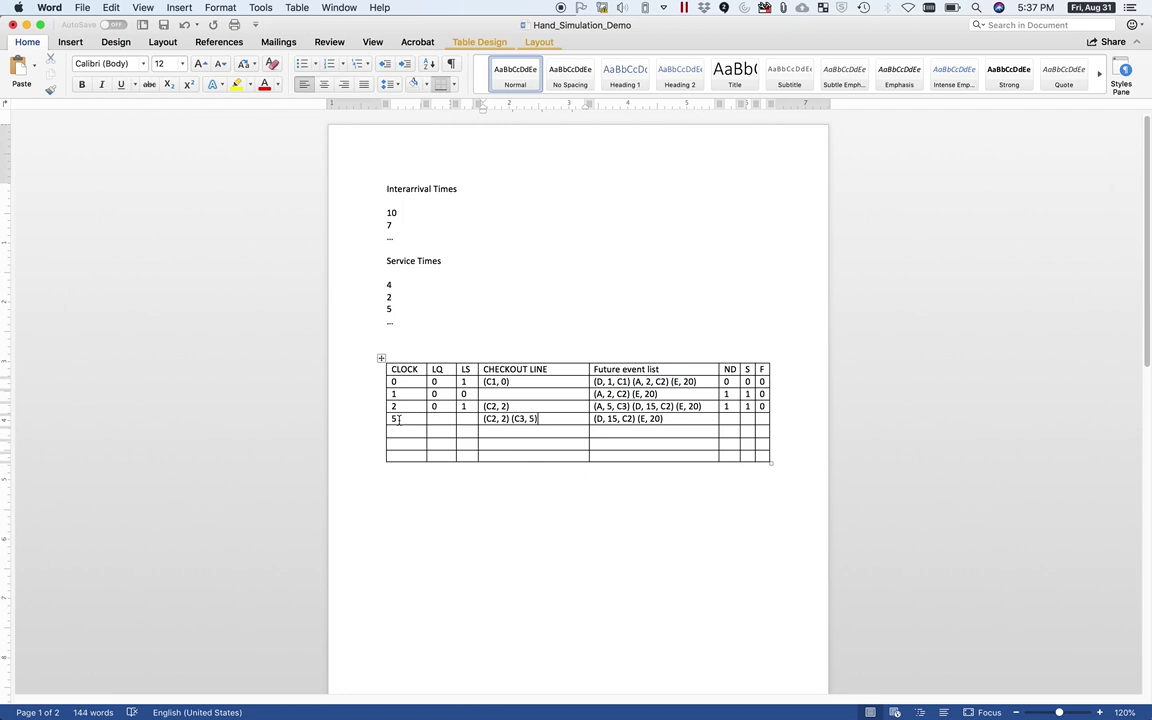
{"action": "left_click", "coordinate": [531, 418]}
Enter 1 for both LQ and LS in the CLOCK 5 row.
{"action": "left_click", "coordinate": [440, 419]}
{"action": "type", "text": "1"}
{"action": "left_click", "coordinate": [474, 420]}
{"action": "type", "text": "1"}
{"action": "mouse_move", "coordinate": [466, 405]}
{"action": "left_mouse_down"}
{"action": "mouse_move", "coordinate": [474, 420]}
{"action": "mouse_move", "coordinate": [442, 405]}
{"action": "mouse_move", "coordinate": [449, 421]}
{"action": "left_mouse_up"}
{"action": "left_click", "coordinate": [433, 418]}
{"action": "left_click_drag", "start_coordinate": [483, 418], "coordinate": [535, 418]}
{"action": "left_click", "coordinate": [537, 418]}
Add the next arrival event (A, 15, C4) at the start of the CLOCK 5 row's Future event list.
{"action": "left_click", "coordinate": [594, 419]}
{"action": "left_click", "coordinate": [432, 217]}
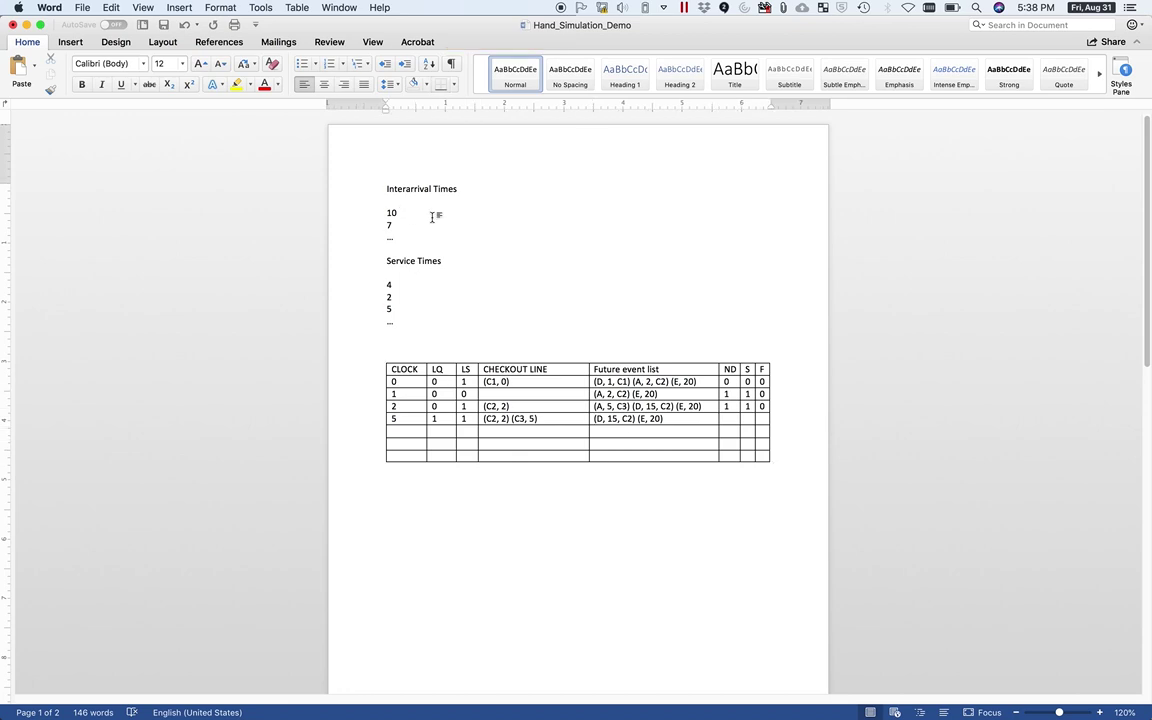
{"action": "left_click_drag", "start_coordinate": [399, 213], "coordinate": [389, 216]}
{"action": "left_click", "coordinate": [595, 420]}
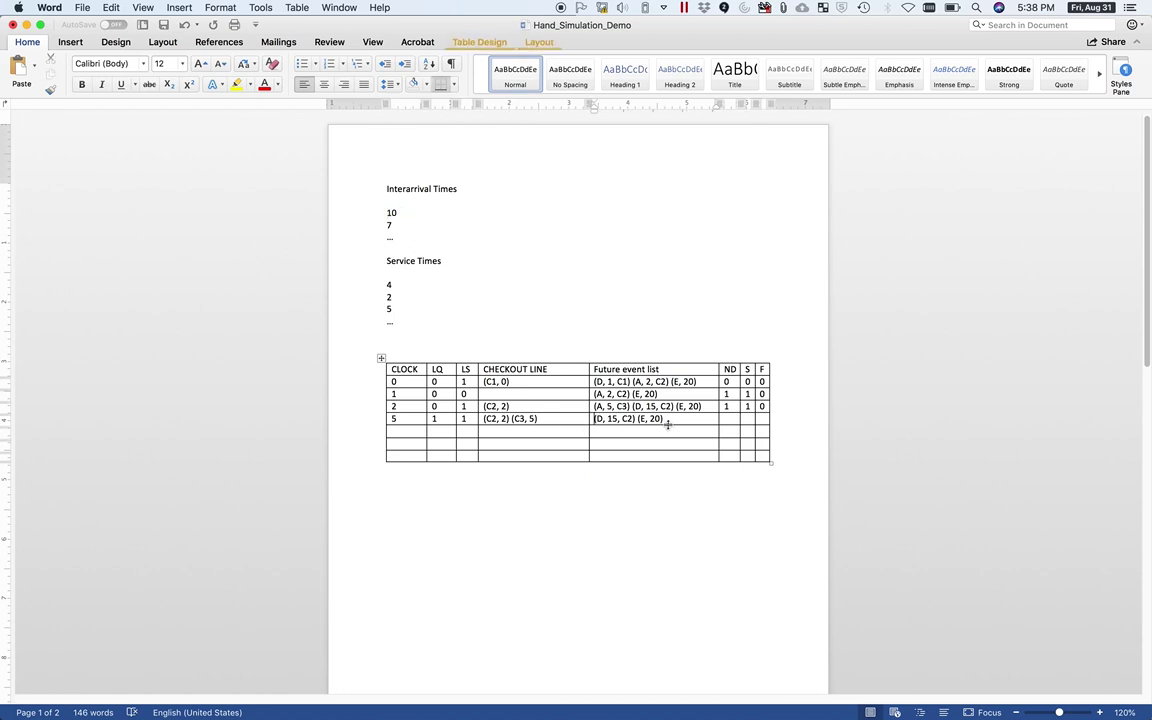
{"action": "type", "text": "(A, 15, C4)"}
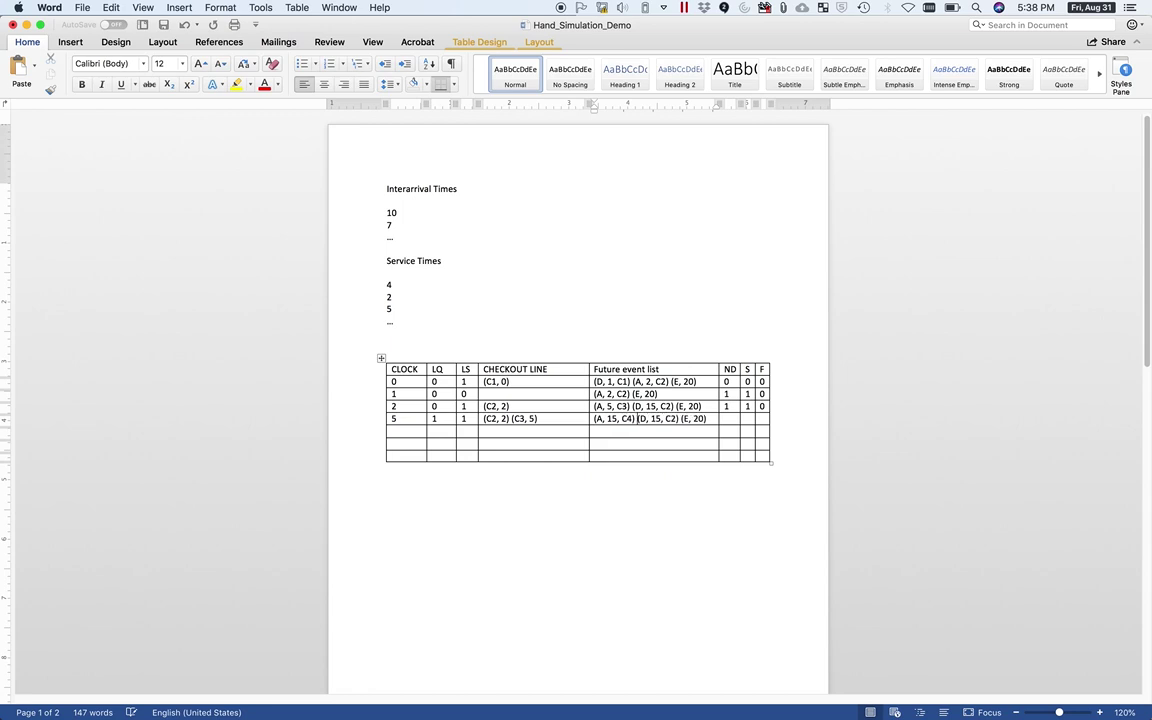
Delete the used interarrival time 10 and its line from the Interarrival Times list.
{"action": "left_click", "coordinate": [394, 212]}
{"action": "key", "text": "BackSpace"}
{"action": "key", "text": "BackSpace"}
{"action": "key", "text": "BackSpace"}
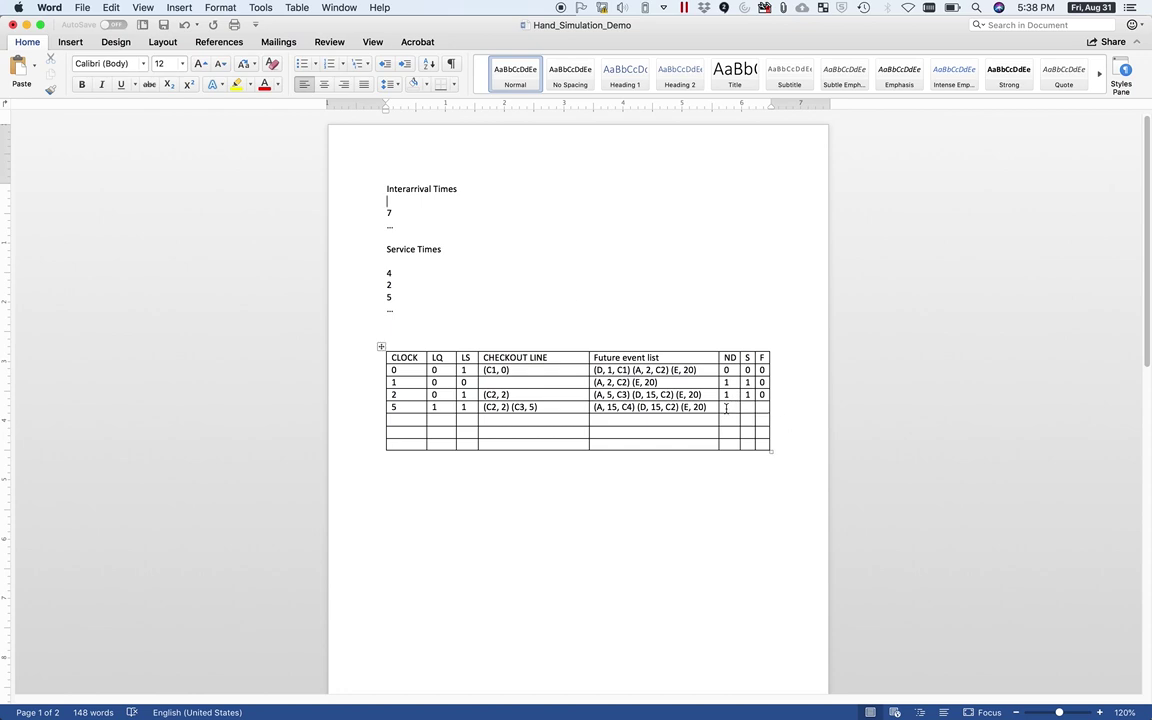
Enter 1 for ND, 1 for S and 0 for F in the CLOCK 5 row.
{"action": "left_click", "coordinate": [727, 407]}
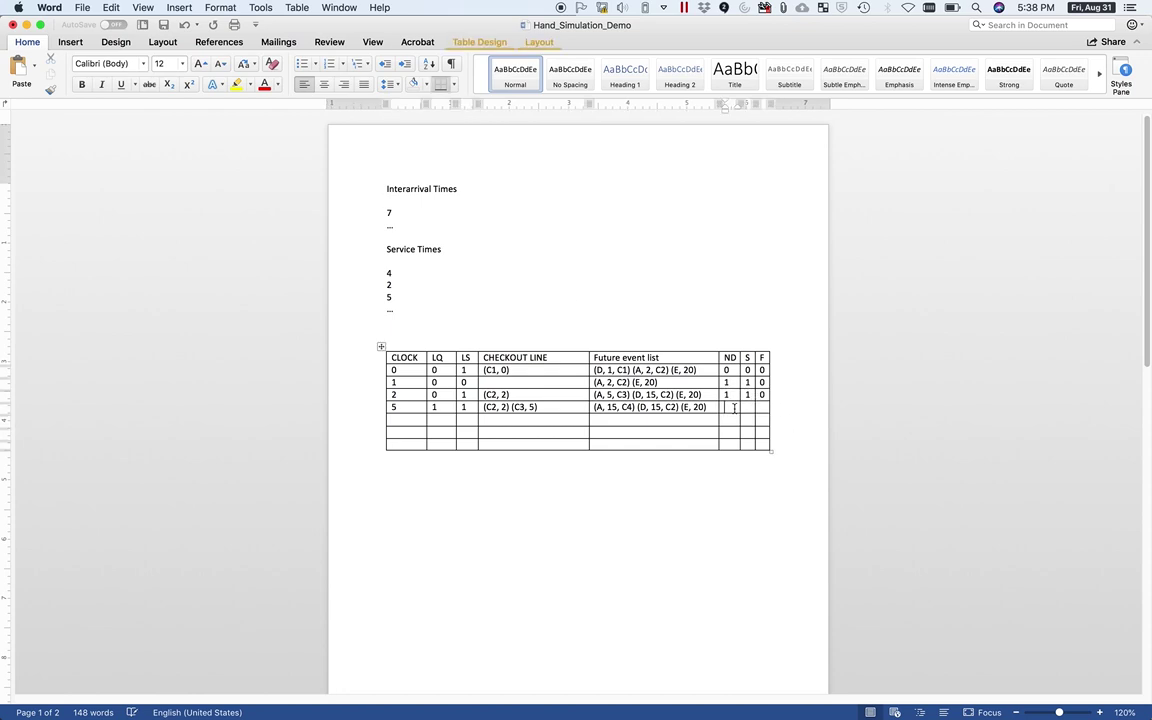
{"action": "type", "text": "1"}
{"action": "left_click", "coordinate": [746, 407]}
{"action": "type", "text": "1"}
{"action": "left_click", "coordinate": [761, 407]}
{"action": "type", "text": "0"}
{"action": "left_click", "coordinate": [662, 407]}
{"action": "type", "text": ","}
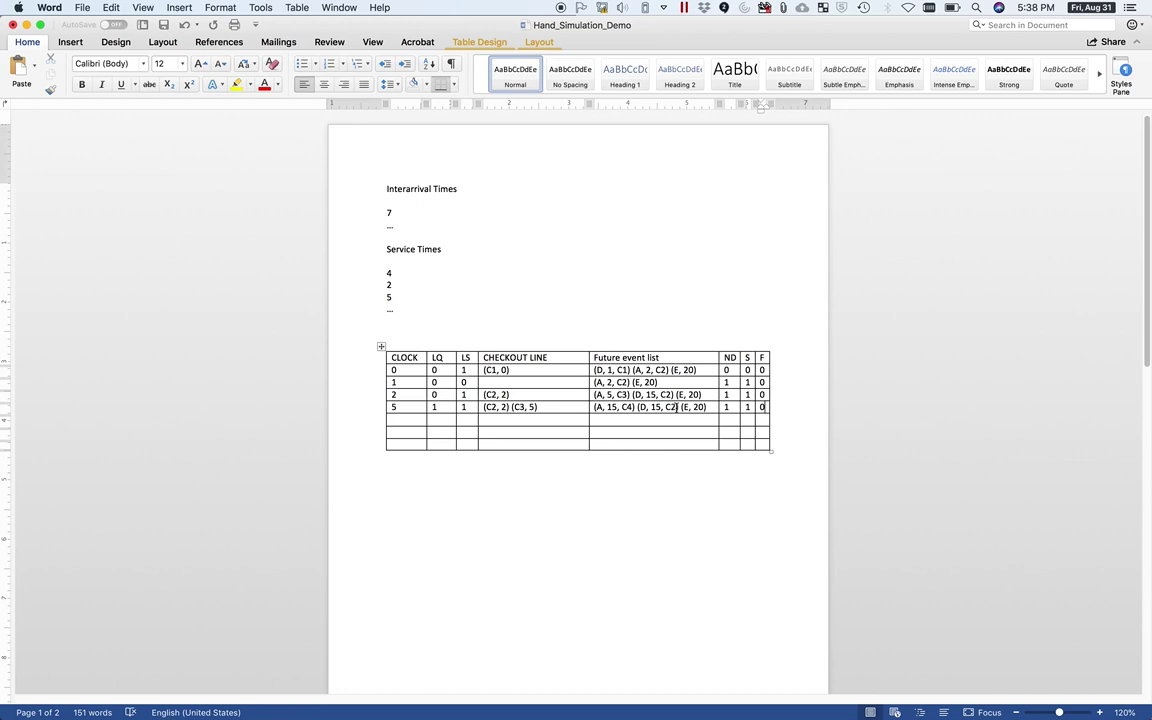
Review the two events due at 15 in the CLOCK 5 row and enter 15 as the next row's CLOCK value.
{"action": "left_click_drag", "start_coordinate": [679, 407], "coordinate": [596, 410]}
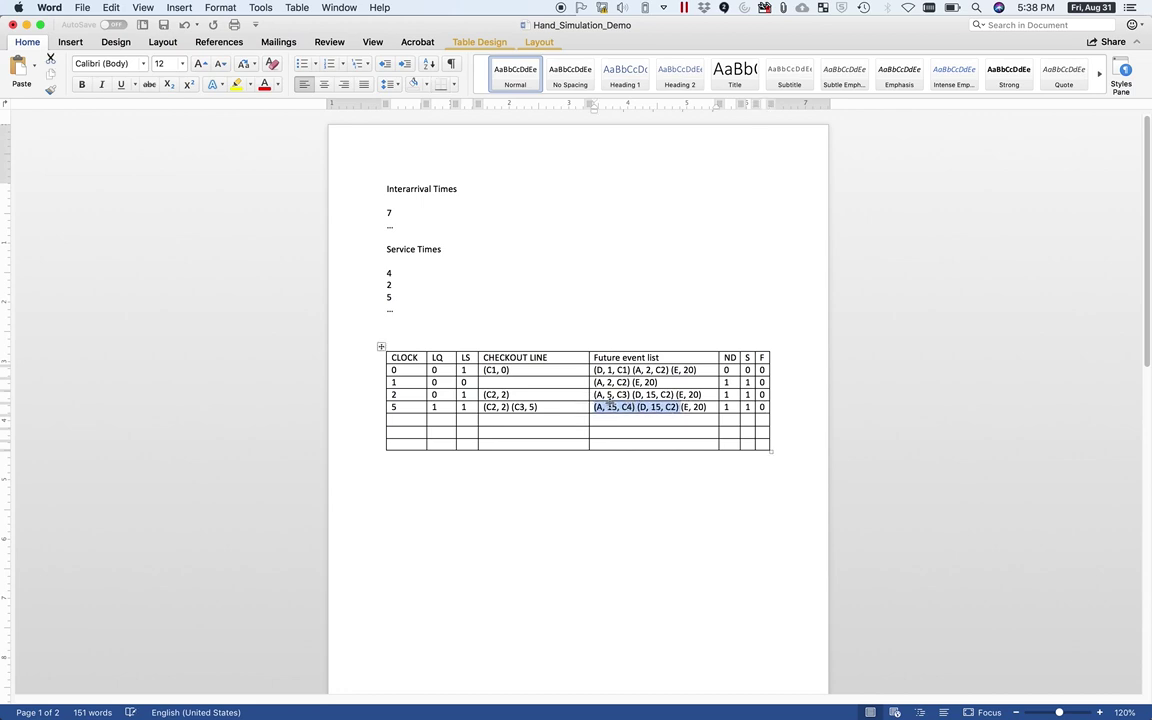
{"action": "left_click", "coordinate": [609, 408]}
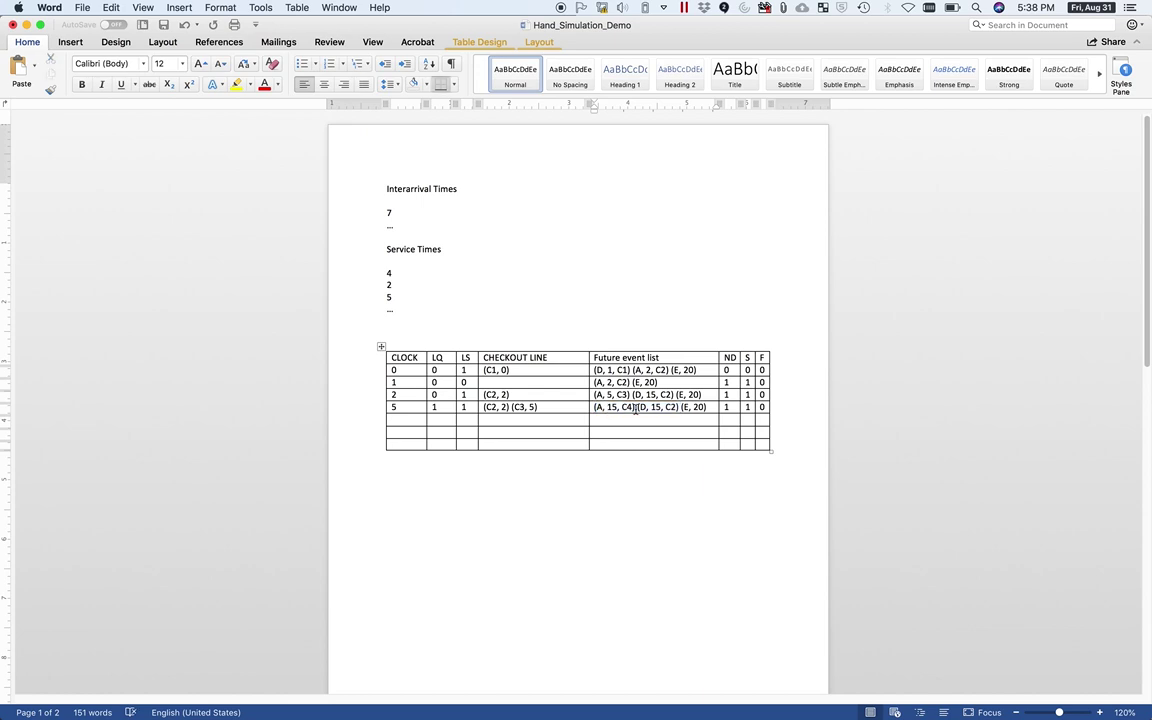
{"action": "left_click_drag", "start_coordinate": [636, 408], "coordinate": [594, 406]}
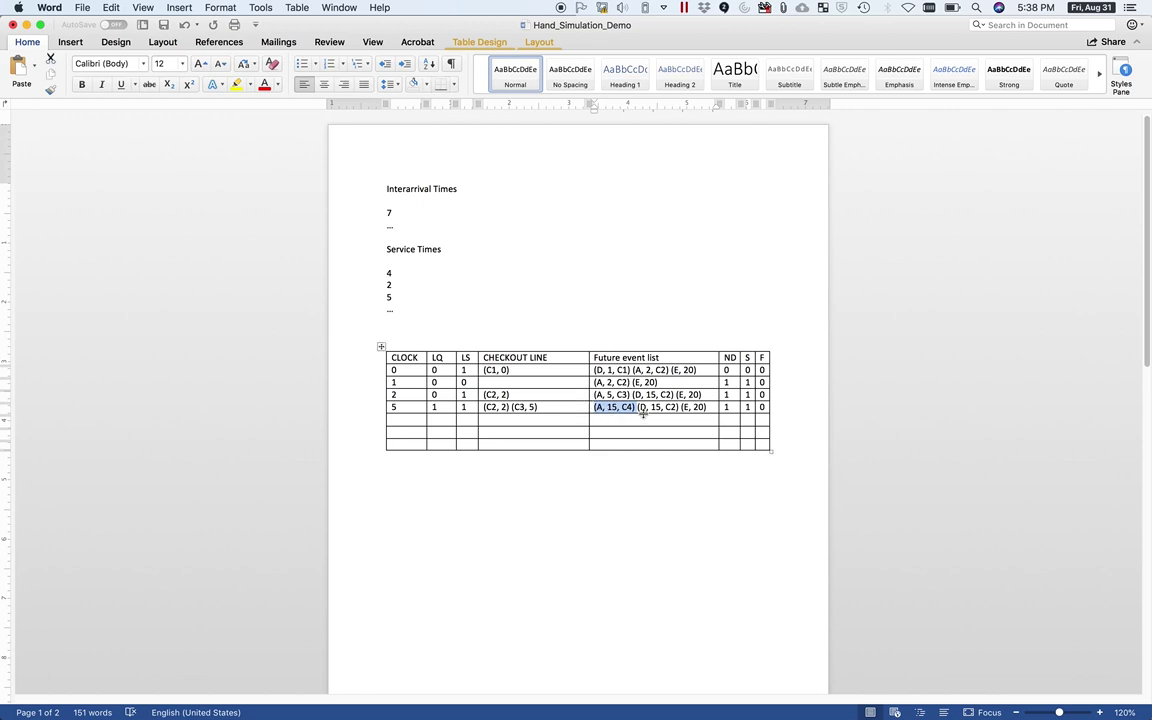
{"action": "left_click", "coordinate": [412, 421]}
{"action": "type", "text": "15"}
{"action": "left_click", "coordinate": [444, 419]}
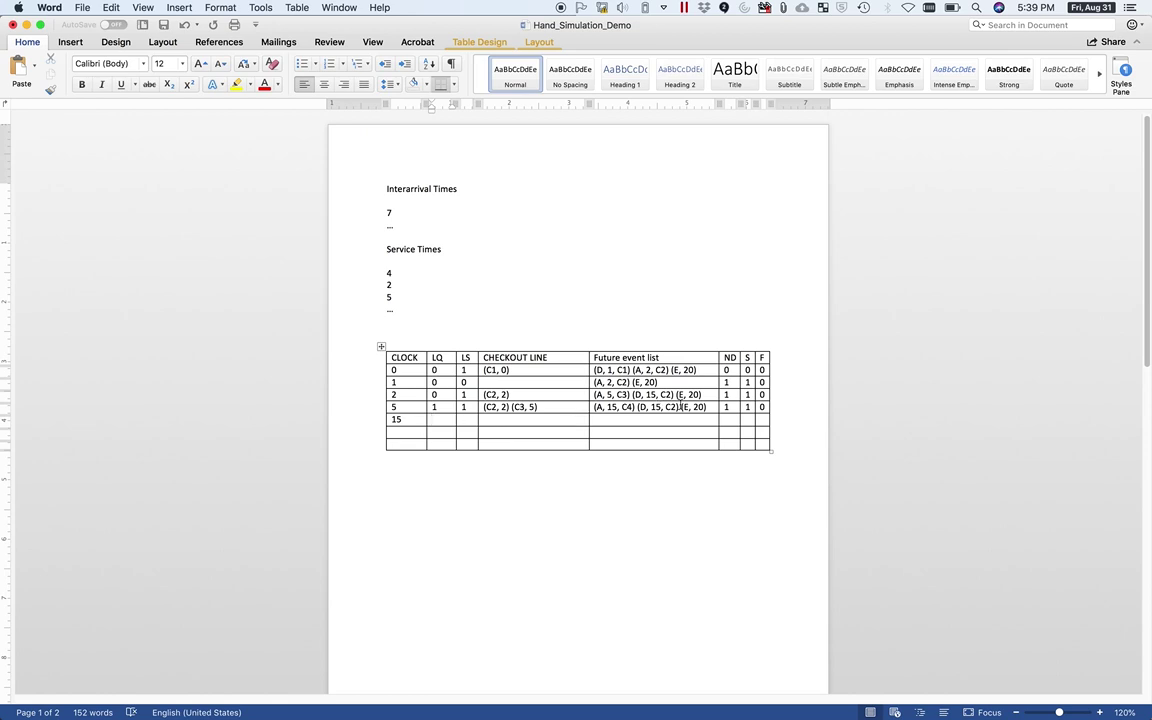
Copy (E, 20) from the CLOCK 5 row's Future event list into the CLOCK 15 row.
{"action": "left_click_drag", "start_coordinate": [677, 407], "coordinate": [707, 406]}
{"action": "left_click", "coordinate": [692, 422]}
{"action": "key", "text": "super+v"}
{"action": "left_click", "coordinate": [600, 420]}
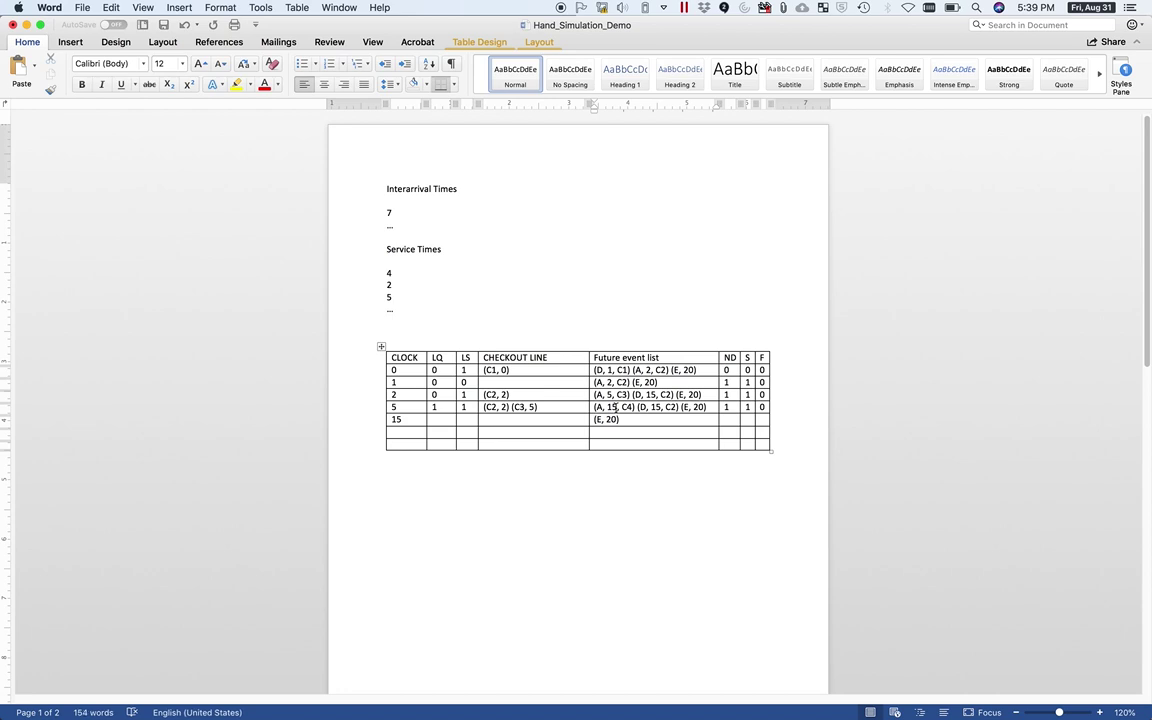
Delete the used interarrival time 7 and add (A, 22, C5) before (E, 20) in the CLOCK 15 row.
{"action": "double_click", "coordinate": [390, 212]}
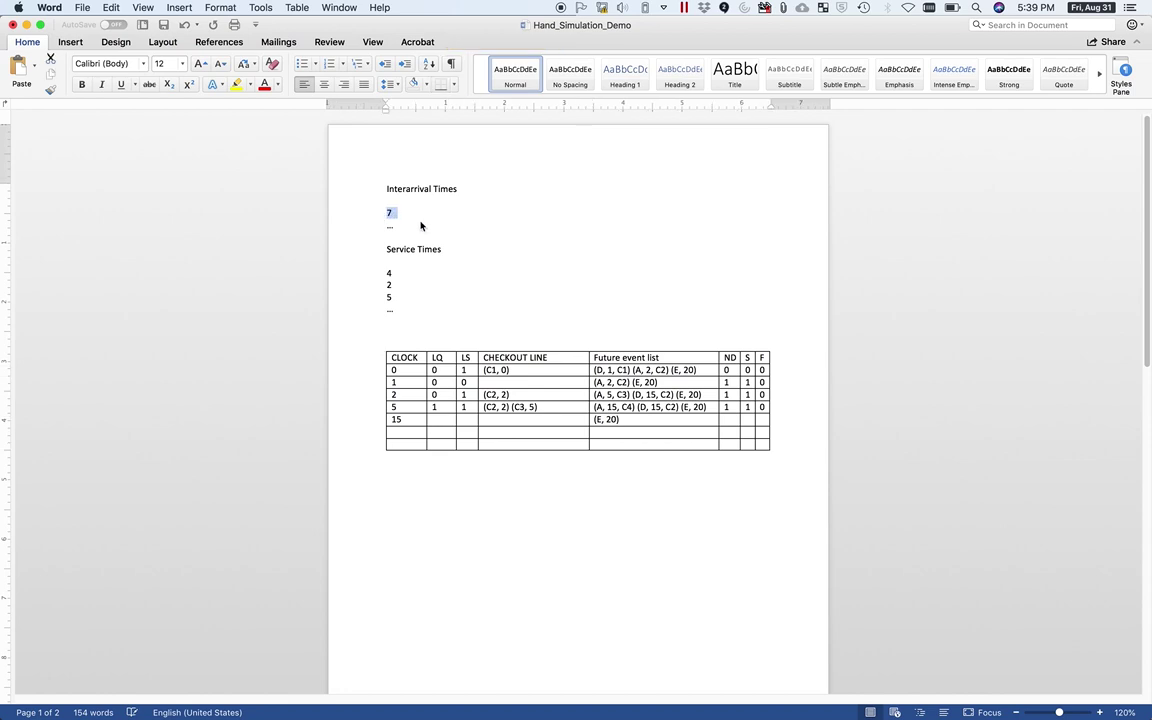
{"action": "key", "text": "BackSpace"}
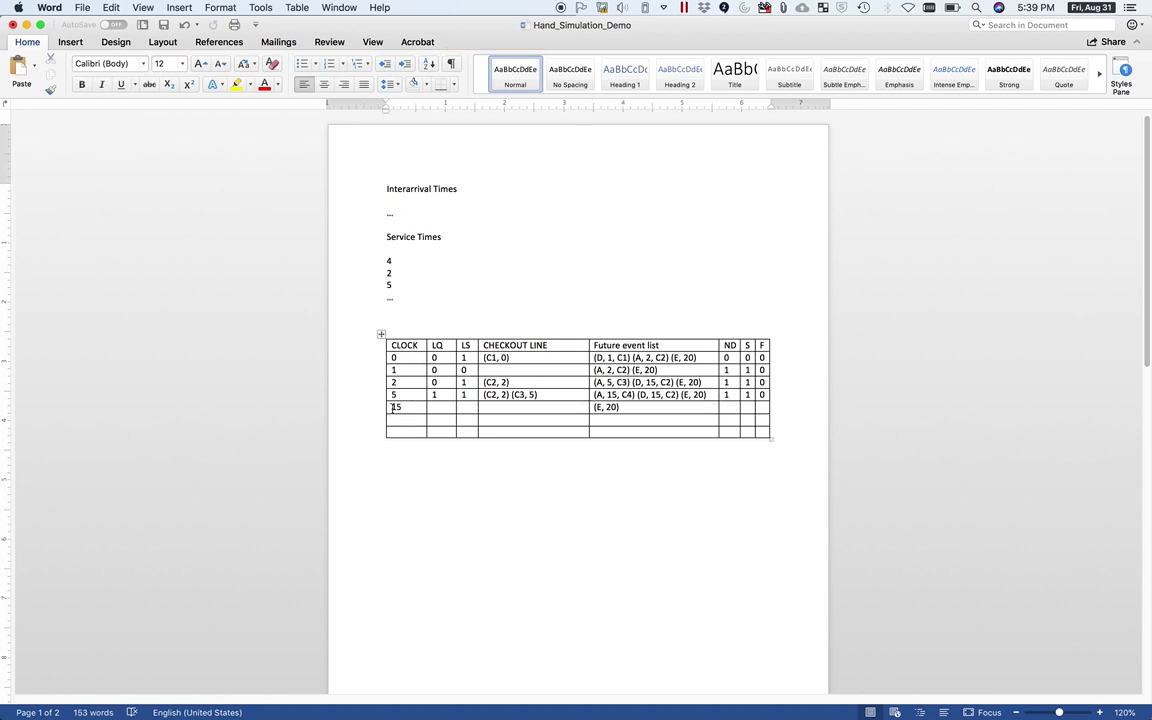
{"action": "left_click", "coordinate": [596, 407]}
{"action": "type", "text": "(A, "}
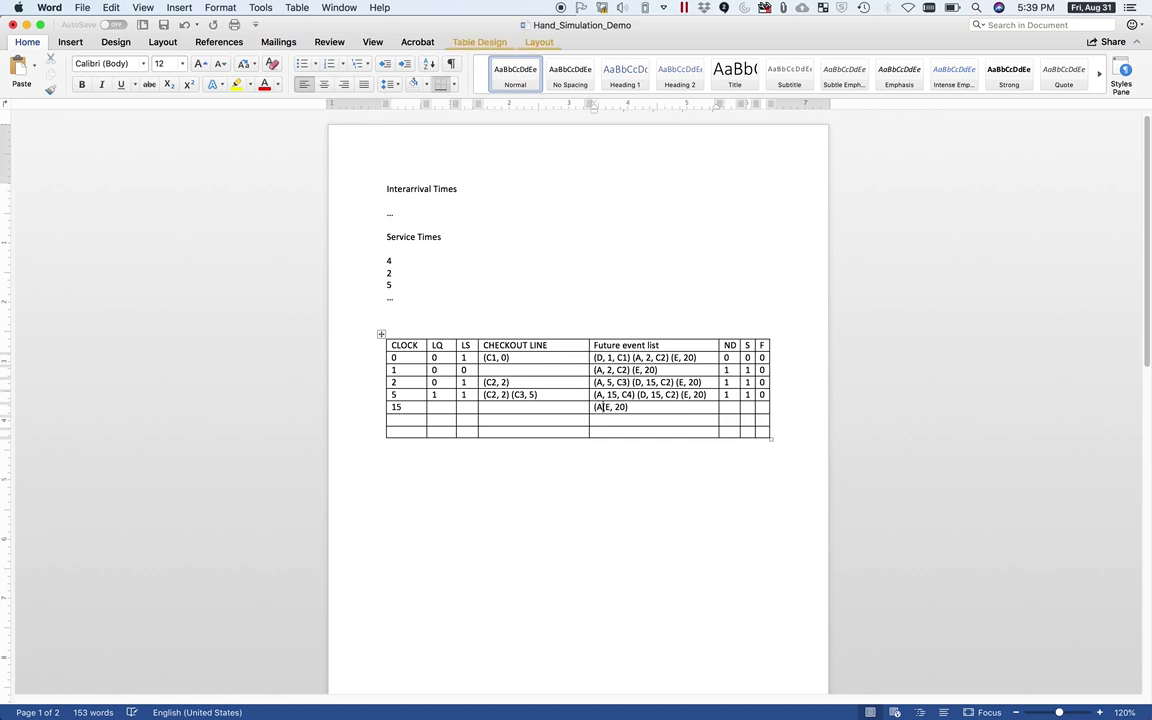
{"action": "type", "text": "22, C5)"}
Fill the CLOCK 15 row's CHECKOUT LINE with the CLOCK 5 row's (C2, 2) (C3, 5), followed by (C4, 15).
{"action": "left_click", "coordinate": [444, 408]}
{"action": "left_click", "coordinate": [521, 408]}
{"action": "type", "text": "(C2,"}
{"action": "left_click_drag", "start_coordinate": [530, 394], "coordinate": [484, 395]}
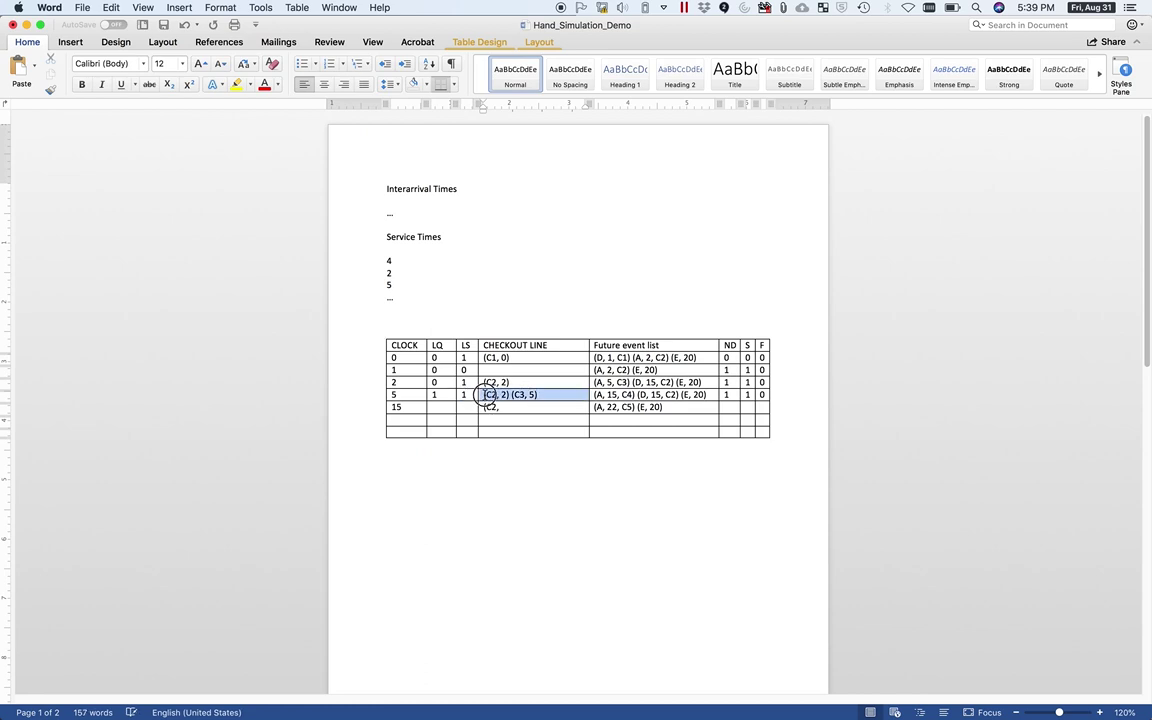
{"action": "triple_click", "coordinate": [502, 407]}
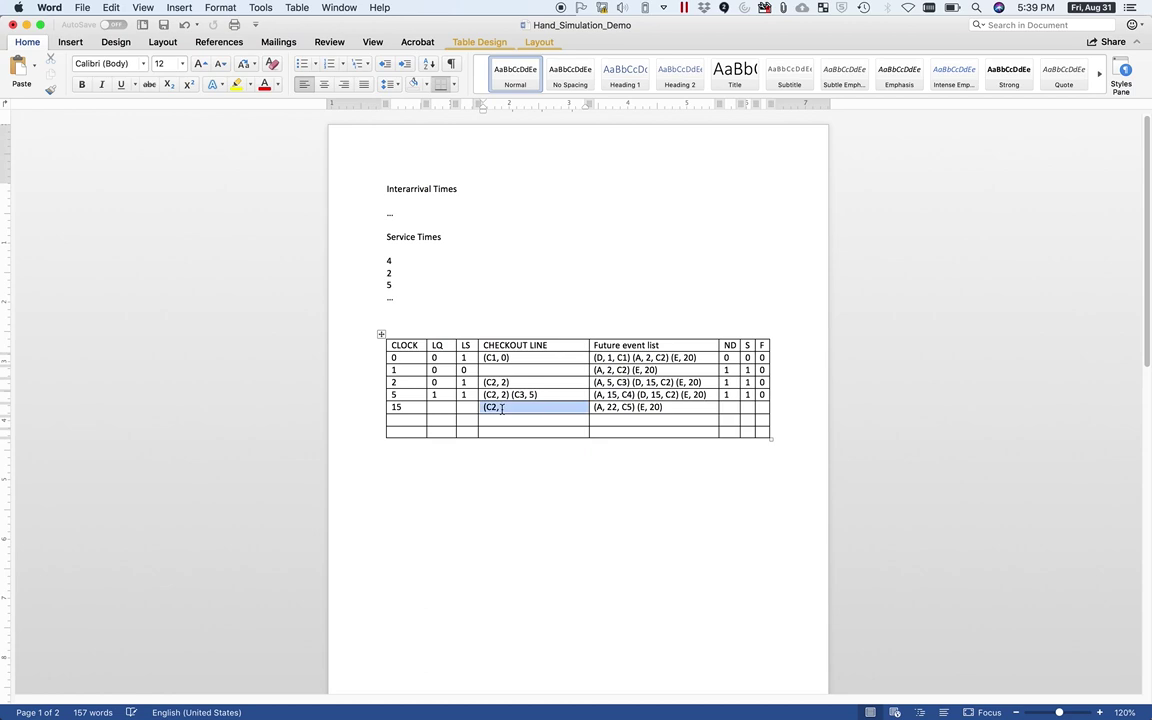
{"action": "key", "text": "super+v"}
{"action": "left_click", "coordinate": [543, 407]}
{"action": "type", "text": "(C4, 15"}
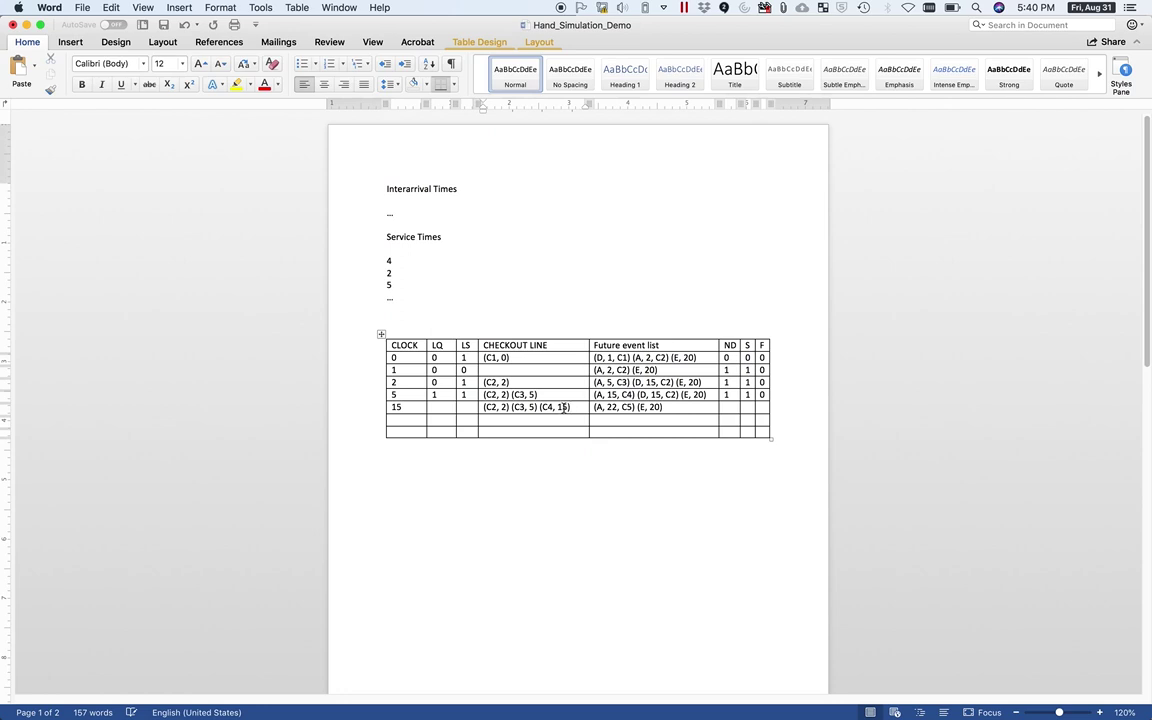
Enter 2 for LQ and 1 for LS in the CLOCK 15 row.
{"action": "left_click", "coordinate": [451, 407]}
{"action": "type", "text": "2"}
{"action": "key", "text": "Tab"}
{"action": "type", "text": "1"}
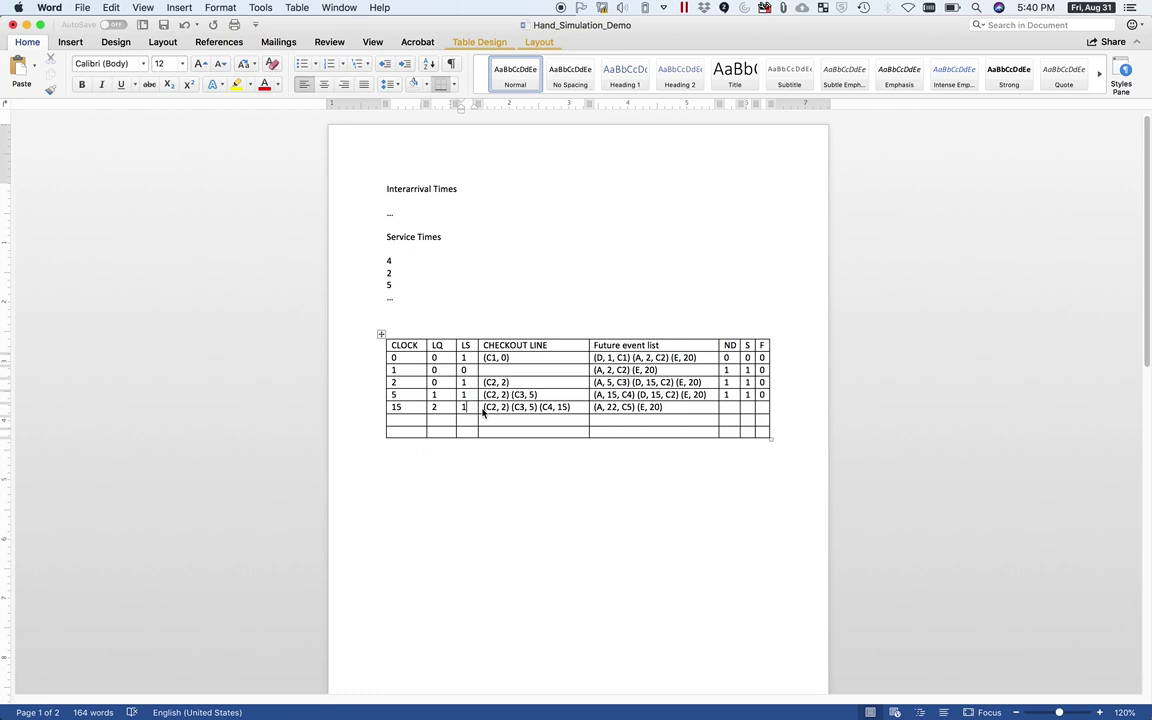
Enter 1 for ND, 1 for S and 0 for F in the CLOCK 15 row.
{"action": "left_click", "coordinate": [728, 407]}
{"action": "type", "text": "1"}
{"action": "key", "text": "Tab"}
{"action": "type", "text": "1"}
{"action": "left_click", "coordinate": [763, 407]}
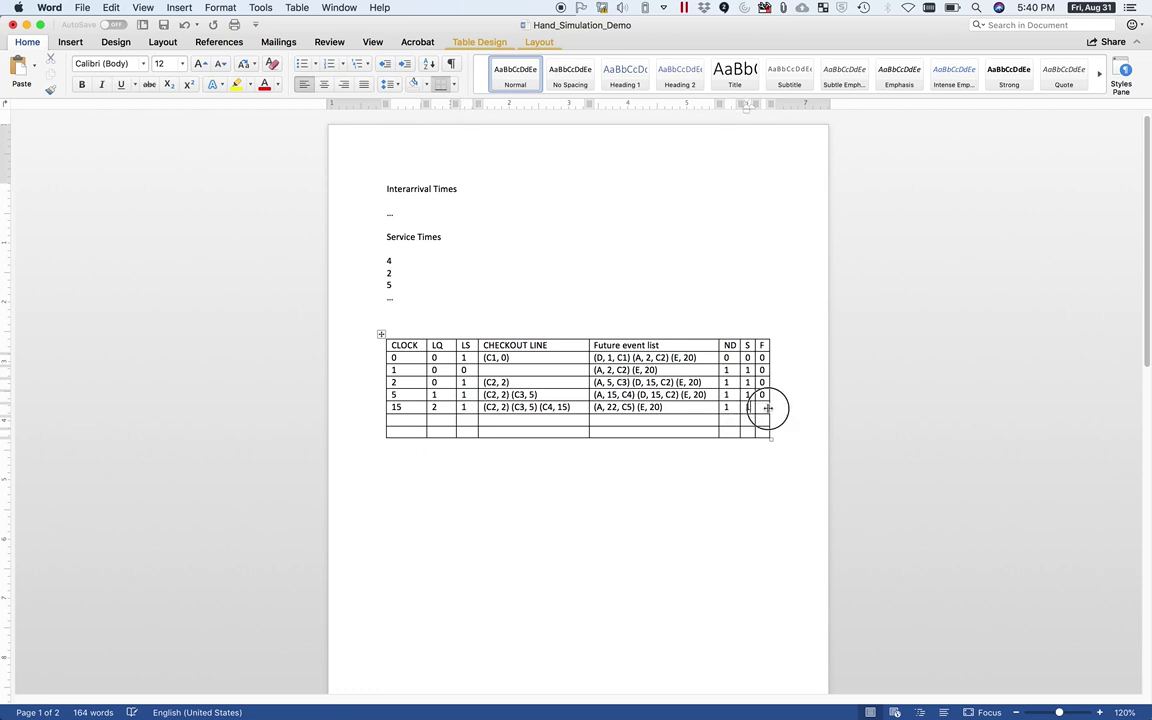
{"action": "type", "text": "0"}
Process the departure (D, 15, C2) by removing (C2, 2) from the CLOCK 15 row's CHECKOUT LINE.
{"action": "left_click_drag", "start_coordinate": [638, 395], "coordinate": [680, 394]}
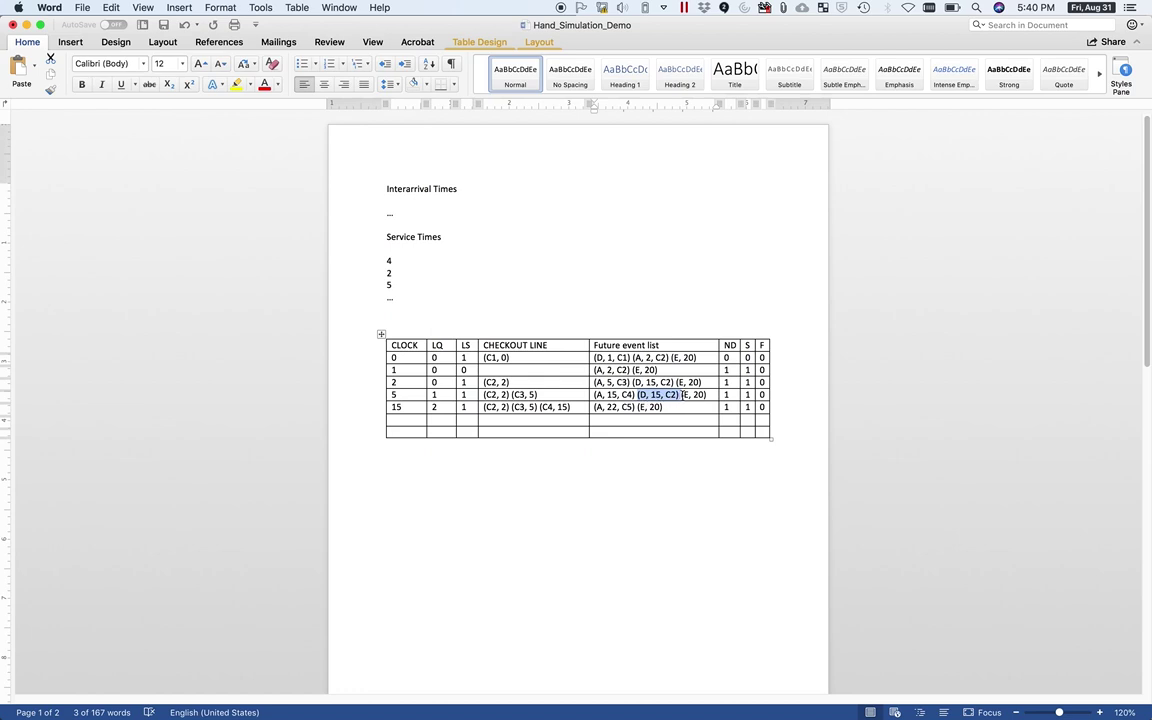
{"action": "left_click_drag", "start_coordinate": [396, 407], "coordinate": [727, 407]}
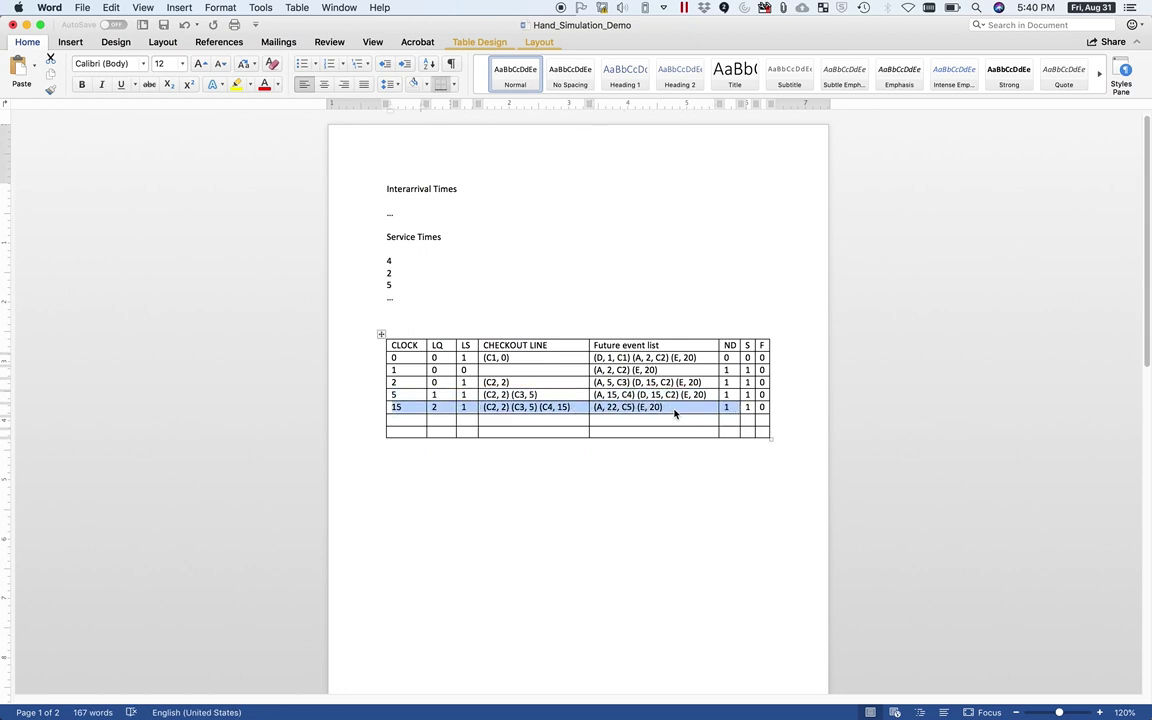
{"action": "left_click", "coordinate": [400, 408]}
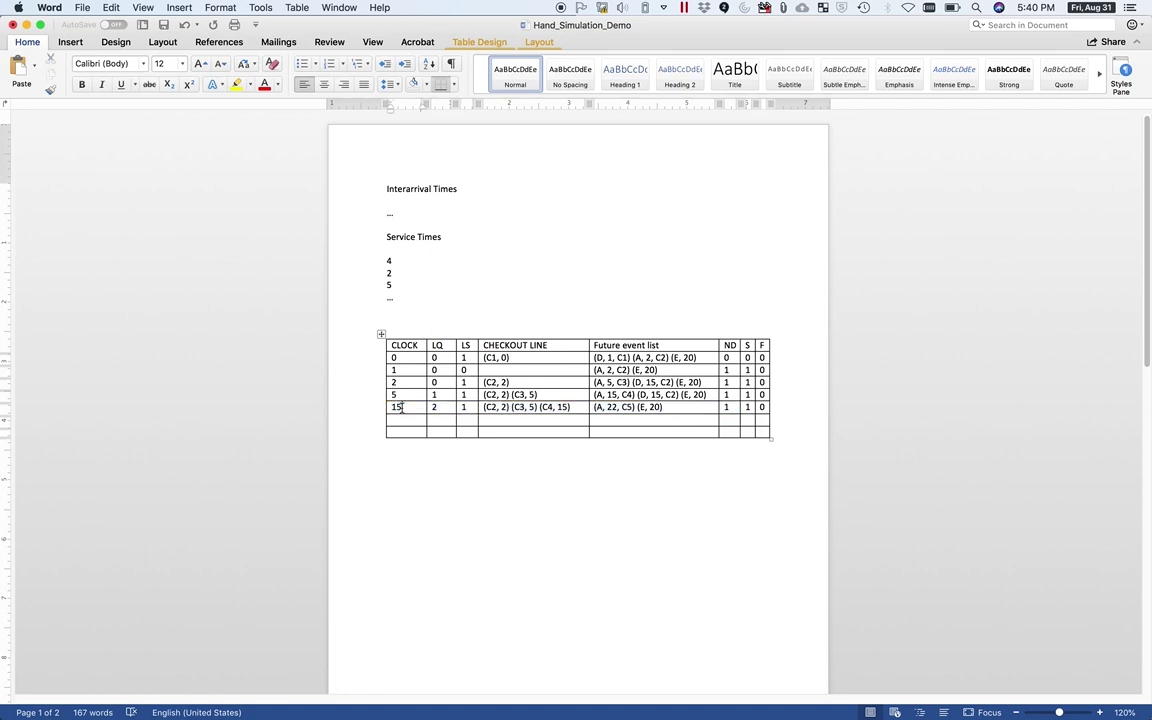
{"action": "left_click", "coordinate": [511, 409]}
{"action": "left_click_drag", "start_coordinate": [511, 409], "coordinate": [483, 412]}
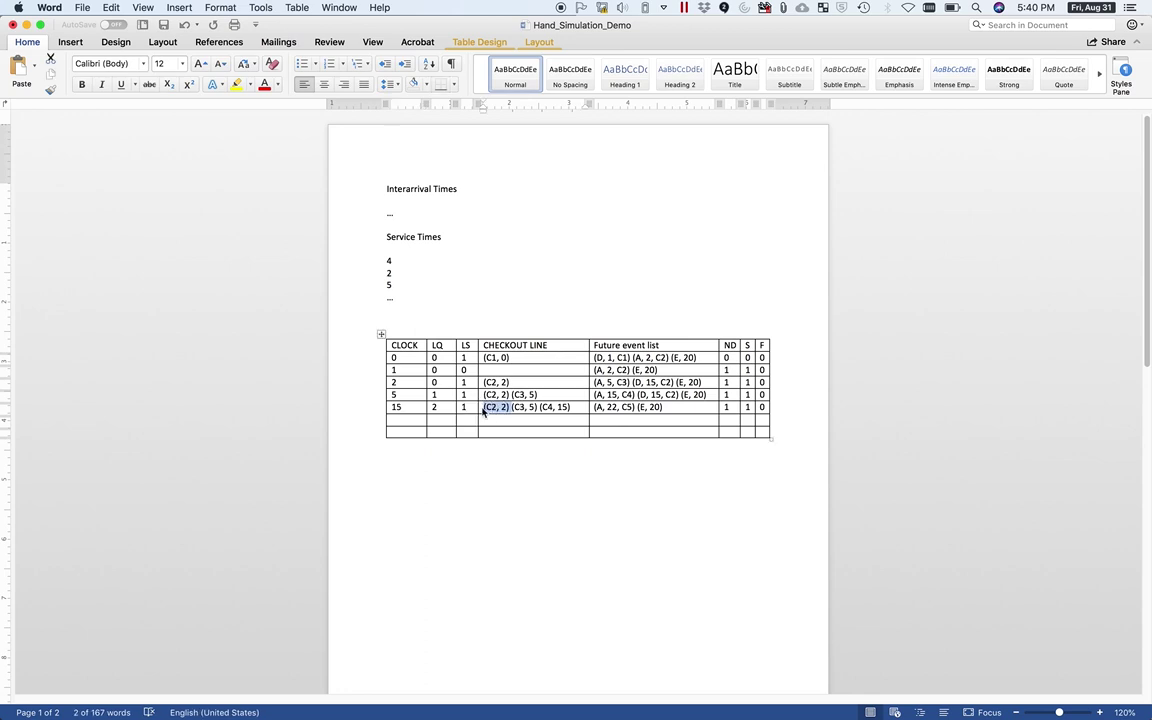
{"action": "key", "text": "BackSpace"}
{"action": "key", "text": "Delete"}
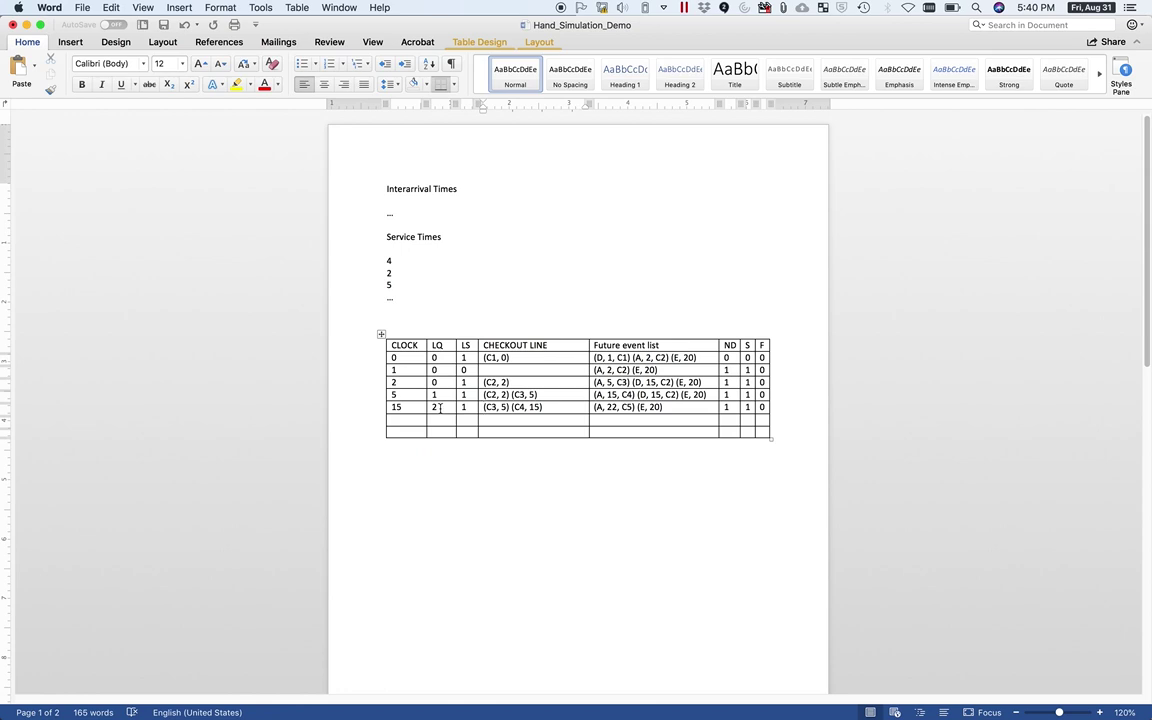
Change LS to 0 and ND to 2 in the CLOCK 15 row.
{"action": "key", "text": "Left"}
{"action": "key", "text": "BackSpace"}
{"action": "left_click", "coordinate": [733, 408]}
{"action": "key", "text": "shift+Left"}
{"action": "type", "text": "2"}
Change S to 14 and F to 1 in the CLOCK 15 row, using C2's arrival time and the clock.
{"action": "left_click", "coordinate": [751, 408]}
{"action": "double_click", "coordinate": [502, 394]}
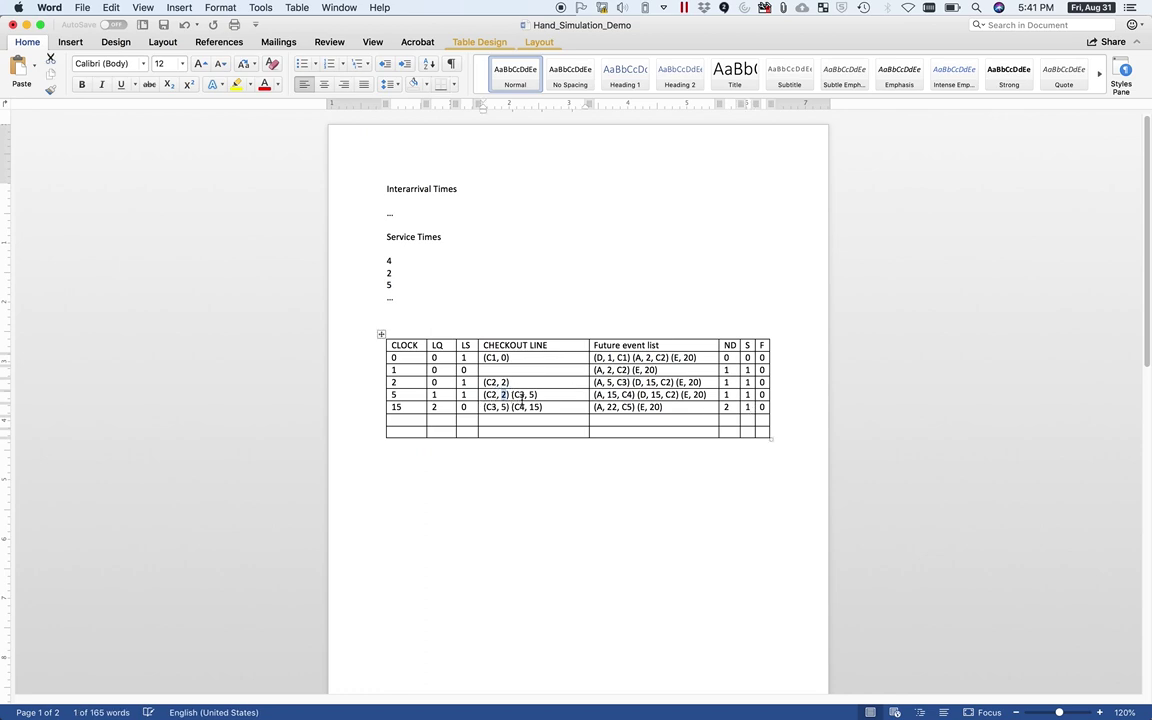
{"action": "double_click", "coordinate": [392, 407]}
{"action": "left_click", "coordinate": [753, 406]}
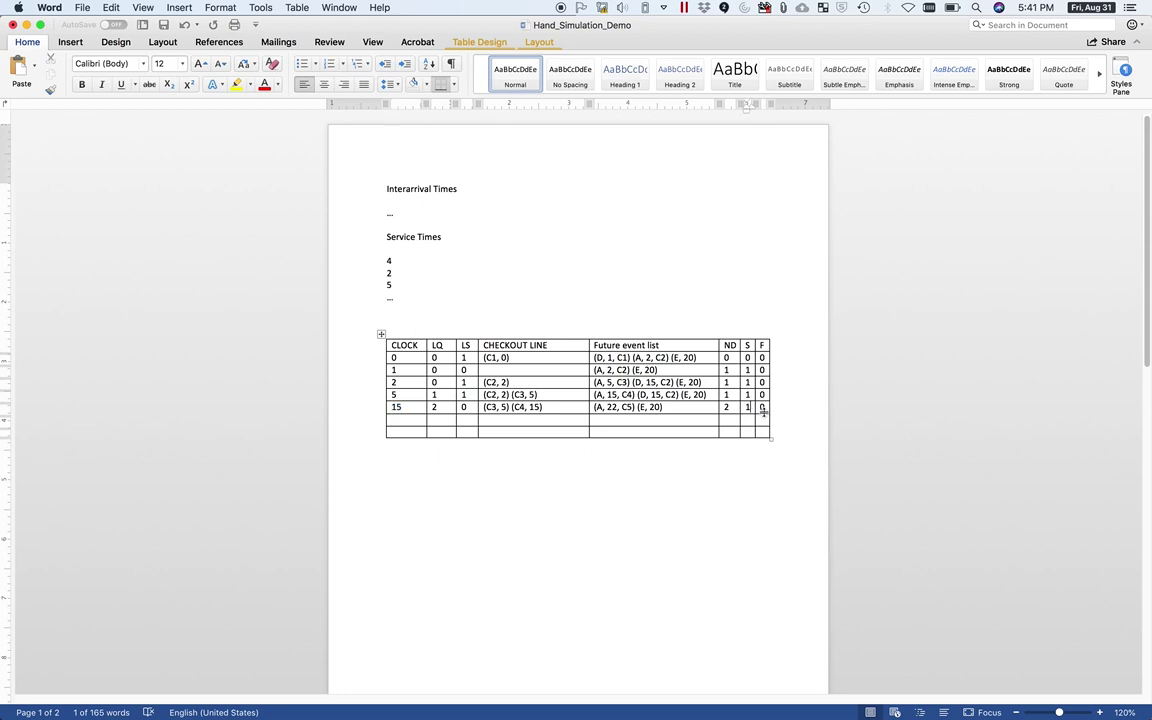
{"action": "type", "text": "4"}
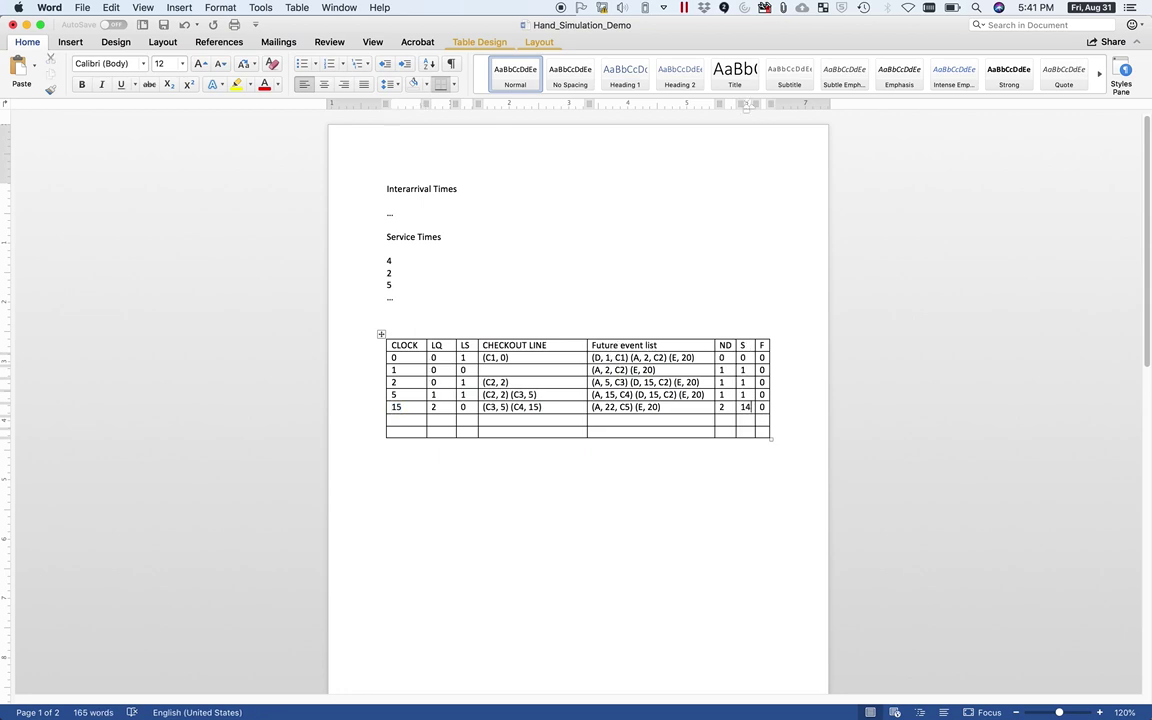
{"action": "left_click", "coordinate": [763, 407]}
{"action": "key", "text": "BackSpace"}
{"action": "type", "text": "1"}
Move C3 into service by setting both LQ and LS to 1 in the CLOCK 15 row.
{"action": "left_click_drag", "start_coordinate": [511, 407], "coordinate": [483, 408]}
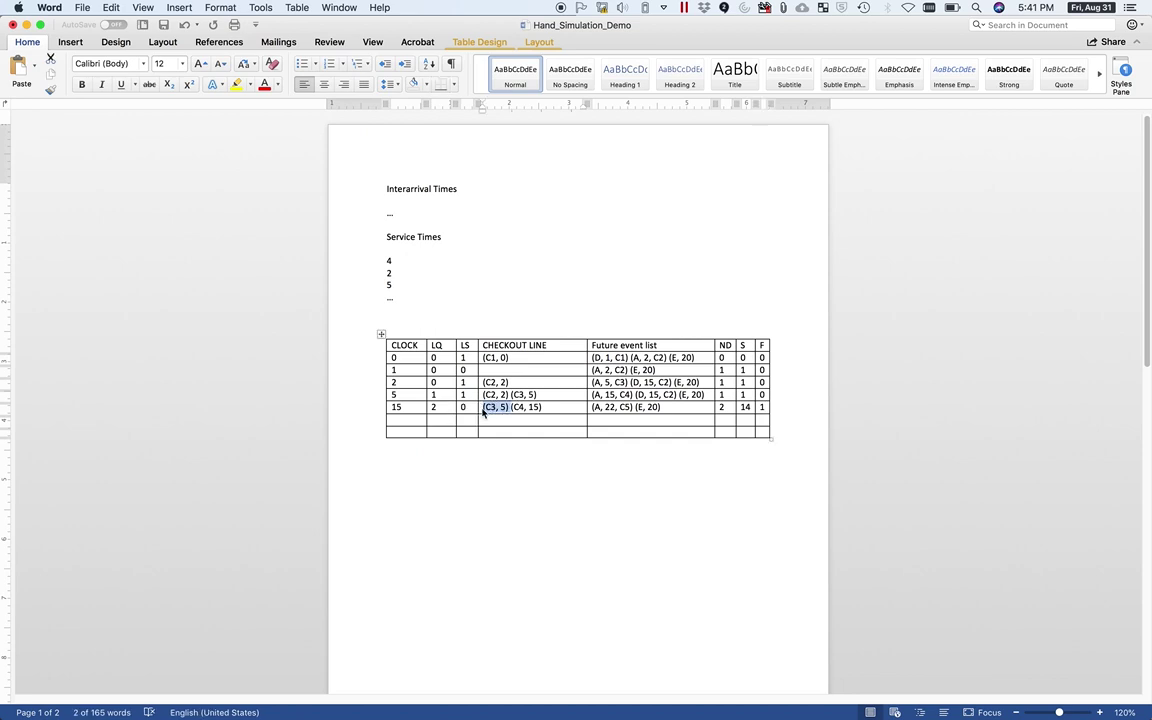
{"action": "left_click", "coordinate": [440, 405]}
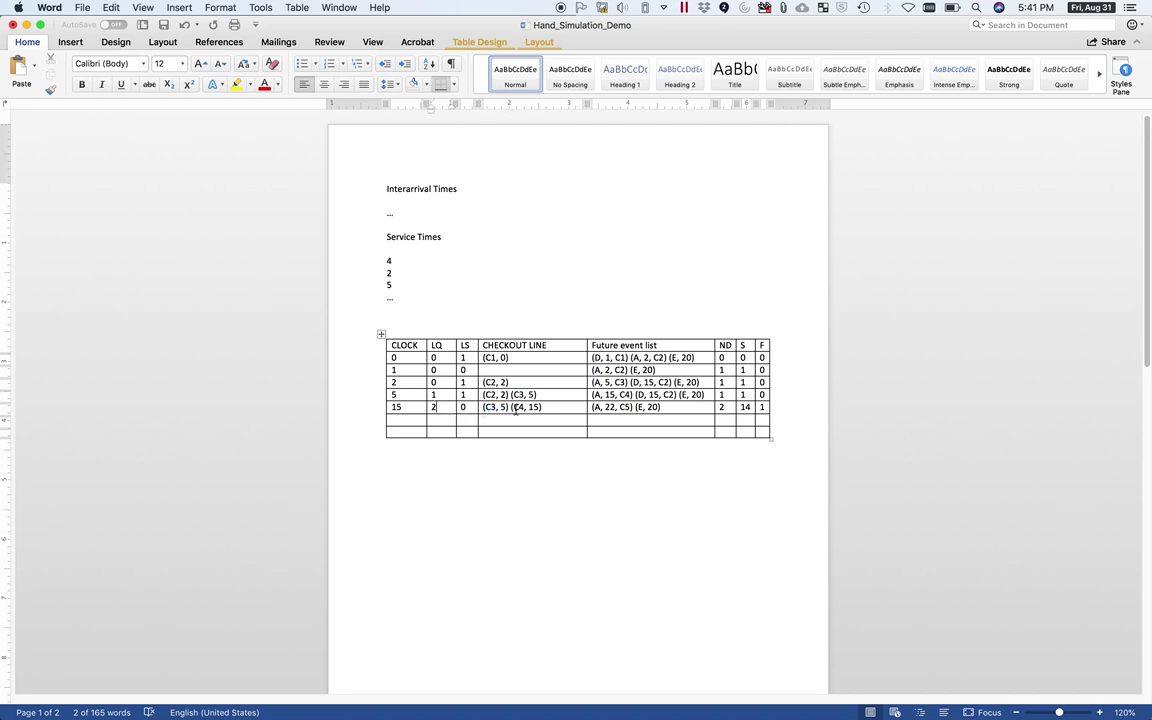
{"action": "key", "text": "BackSpace"}
{"action": "type", "text": "1"}
{"action": "key", "text": "Tab"}
{"action": "type", "text": "1"}
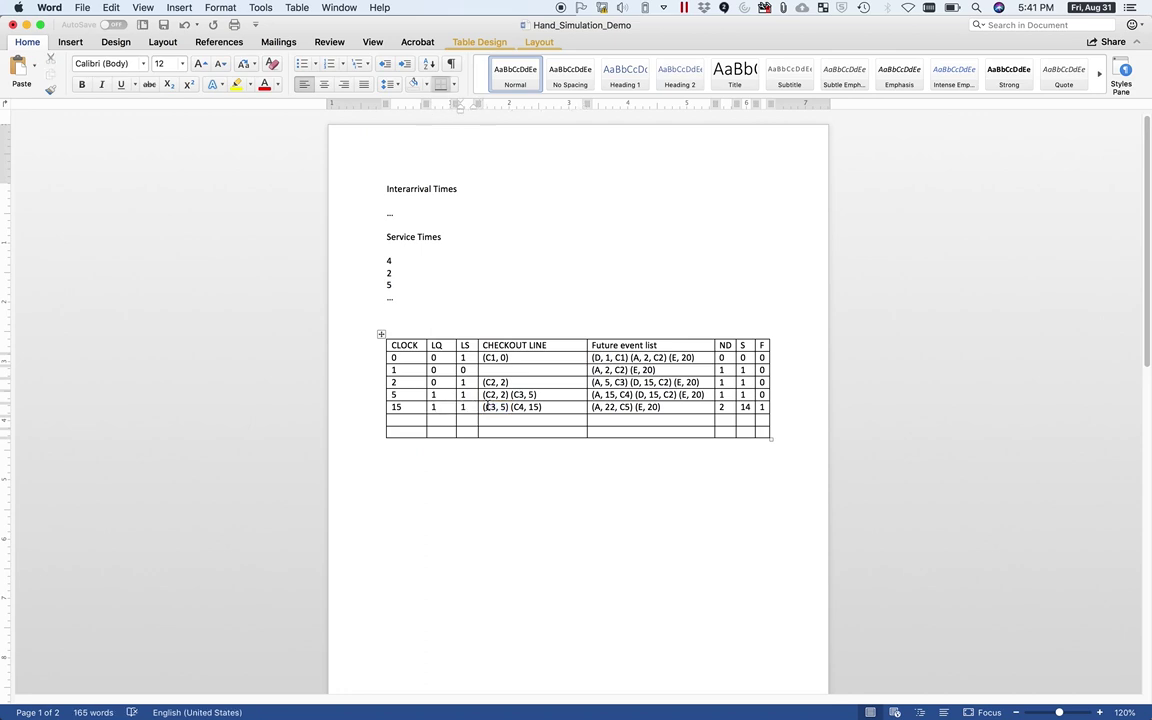
Delete the used service time 4 and its line from the Service Times list.
{"action": "left_click_drag", "start_coordinate": [481, 406], "coordinate": [502, 408]}
{"action": "left_click", "coordinate": [509, 407]}
{"action": "left_click", "coordinate": [401, 261]}
{"action": "double_click", "coordinate": [388, 261]}
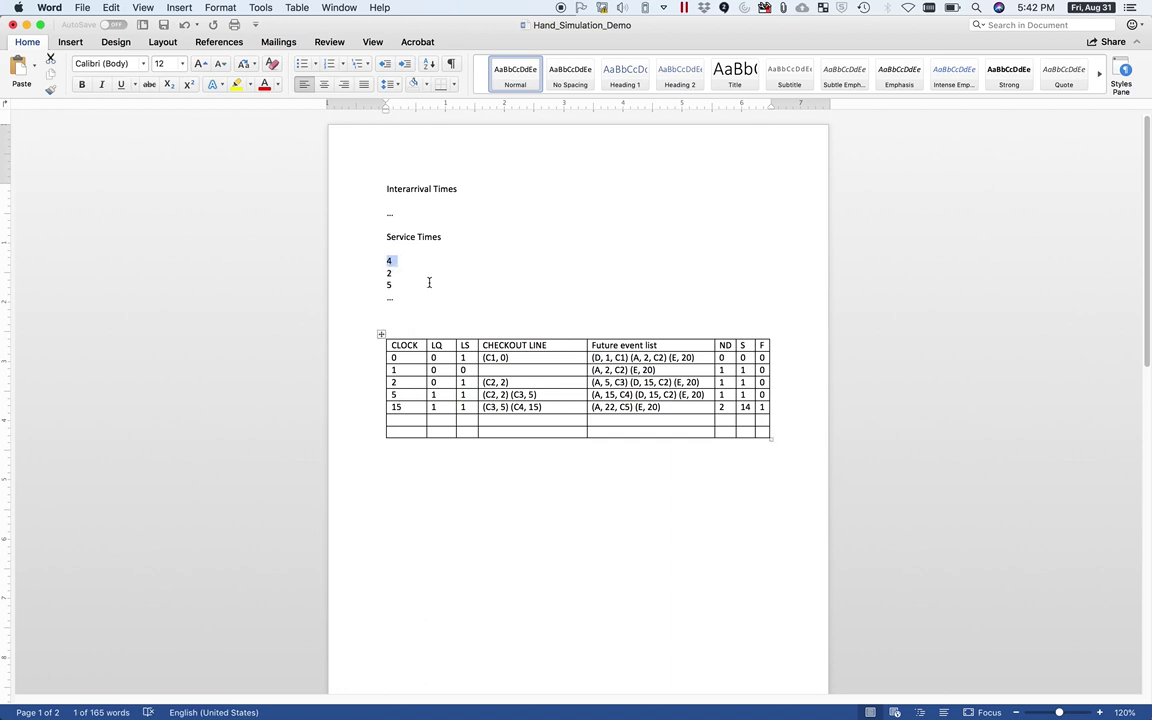
{"action": "left_click", "coordinate": [401, 261]}
{"action": "key", "text": "BackSpace"}
{"action": "key", "text": "BackSpace"}
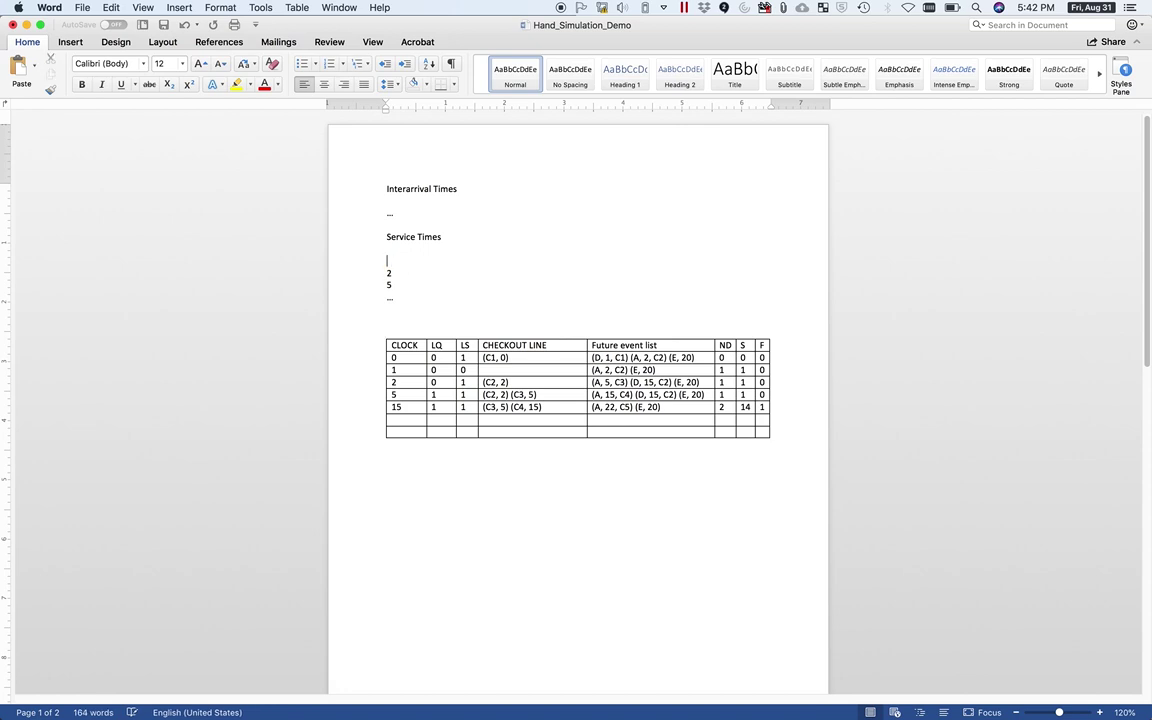
Add the departure event (D, 19, C3) at the start of the CLOCK 15 row's Future event list.
{"action": "left_click", "coordinate": [593, 396]}
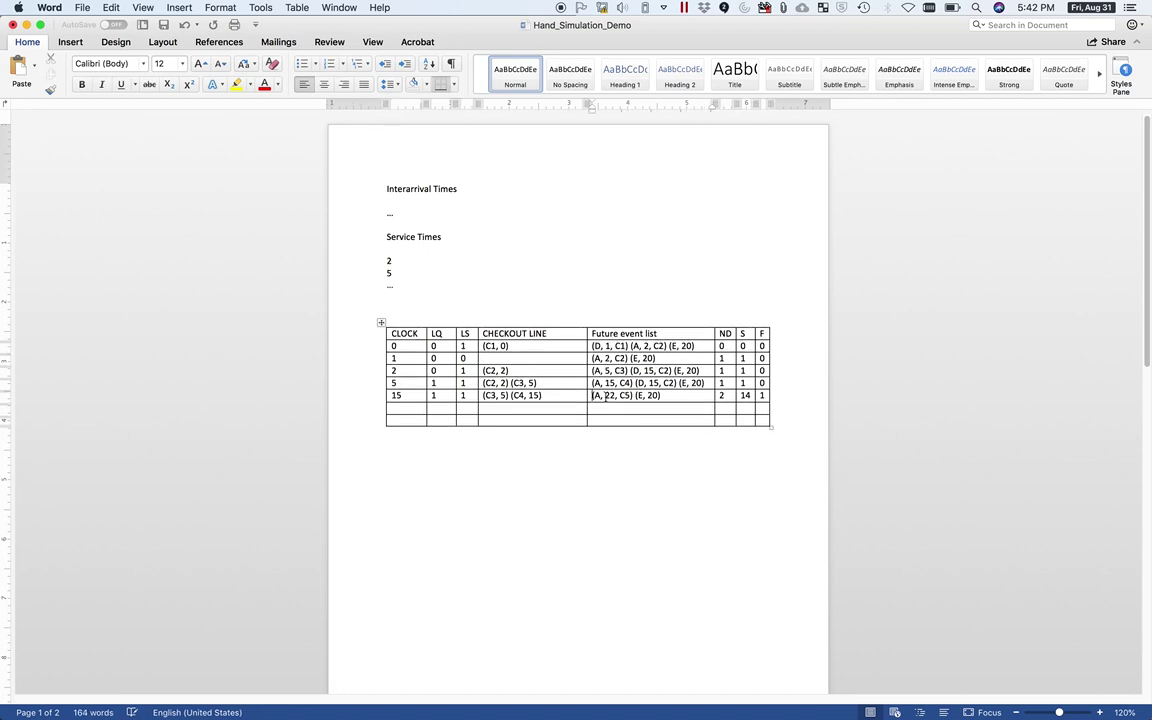
{"action": "type", "text": "(D, 19, C3) (A,"}
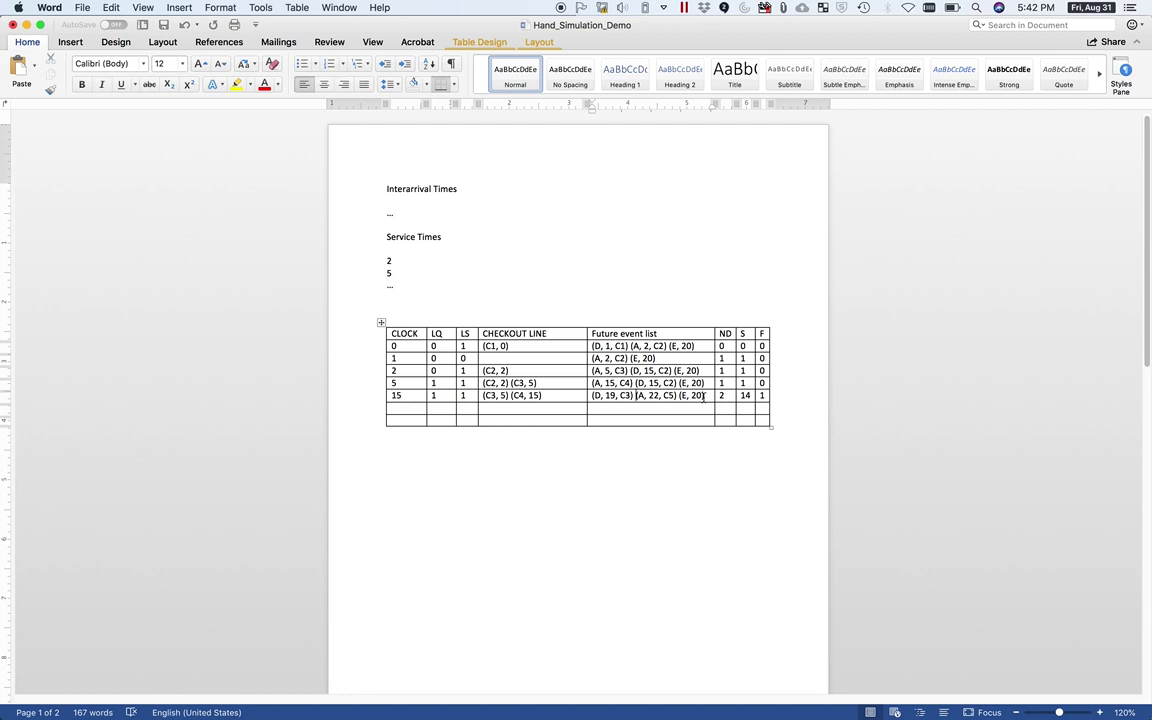
{"action": "left_click", "coordinate": [413, 408]}
{"action": "left_click", "coordinate": [605, 395]}
{"action": "double_click", "coordinate": [606, 395]}
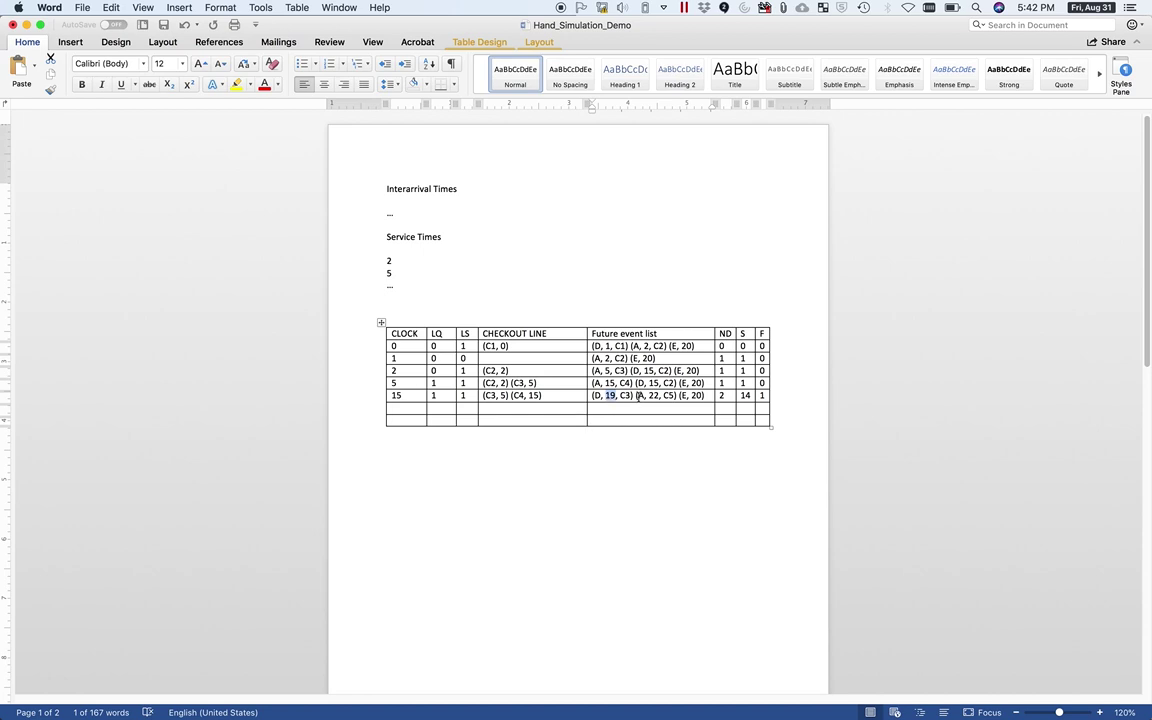
Move (A, 22, C5) behind (E, 20) in the CLOCK 15 row's Future event list.
{"action": "left_click_drag", "start_coordinate": [636, 396], "coordinate": [670, 396]}
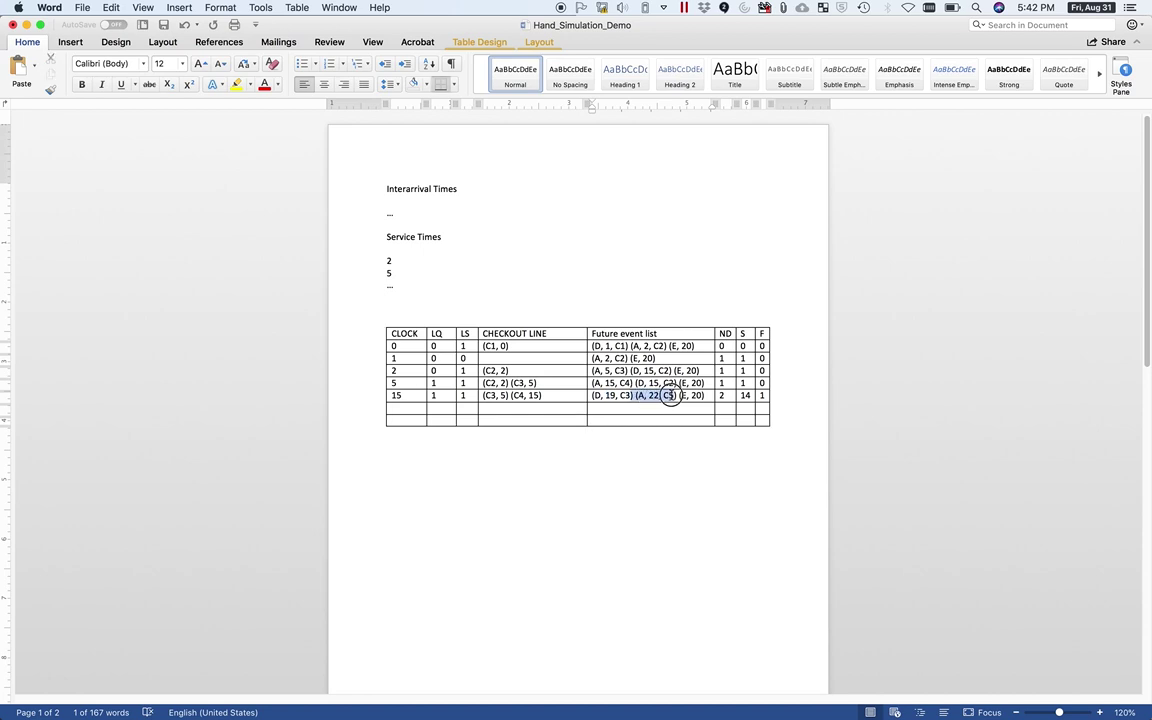
{"action": "left_click", "coordinate": [641, 396]}
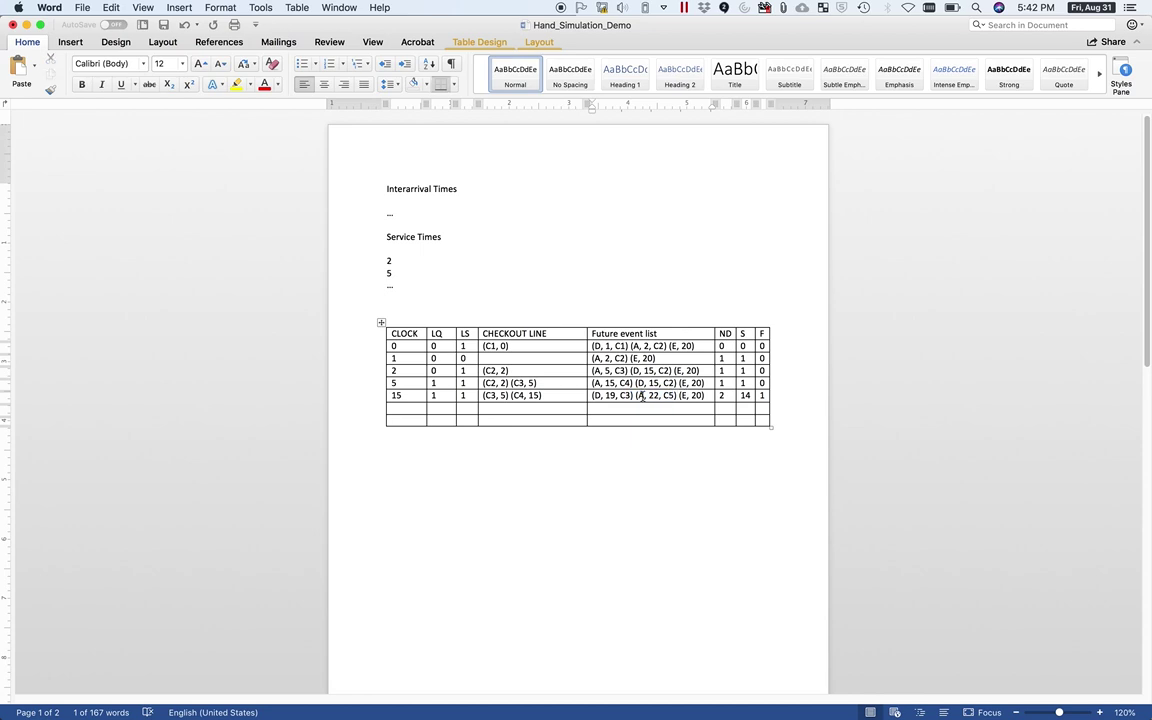
{"action": "left_click_drag", "start_coordinate": [641, 396], "coordinate": [683, 396]}
{"action": "key", "text": "super+c"}
{"action": "key", "text": "BackSpace"}
{"action": "left_click", "coordinate": [683, 394]}
{"action": "key", "text": "super+v"}
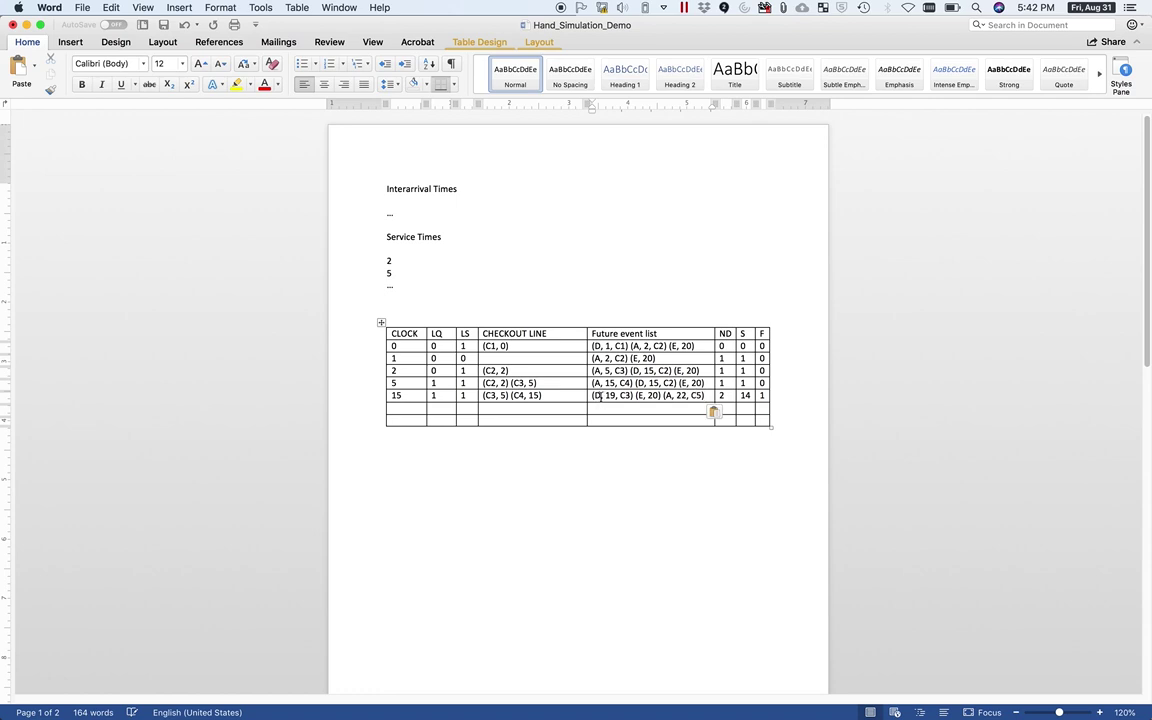
Enter 19 as the next row's CLOCK value and copy (E, 20) (A, 22, C5) into its Future event list.
{"action": "left_click", "coordinate": [410, 408]}
{"action": "type", "text": "19"}
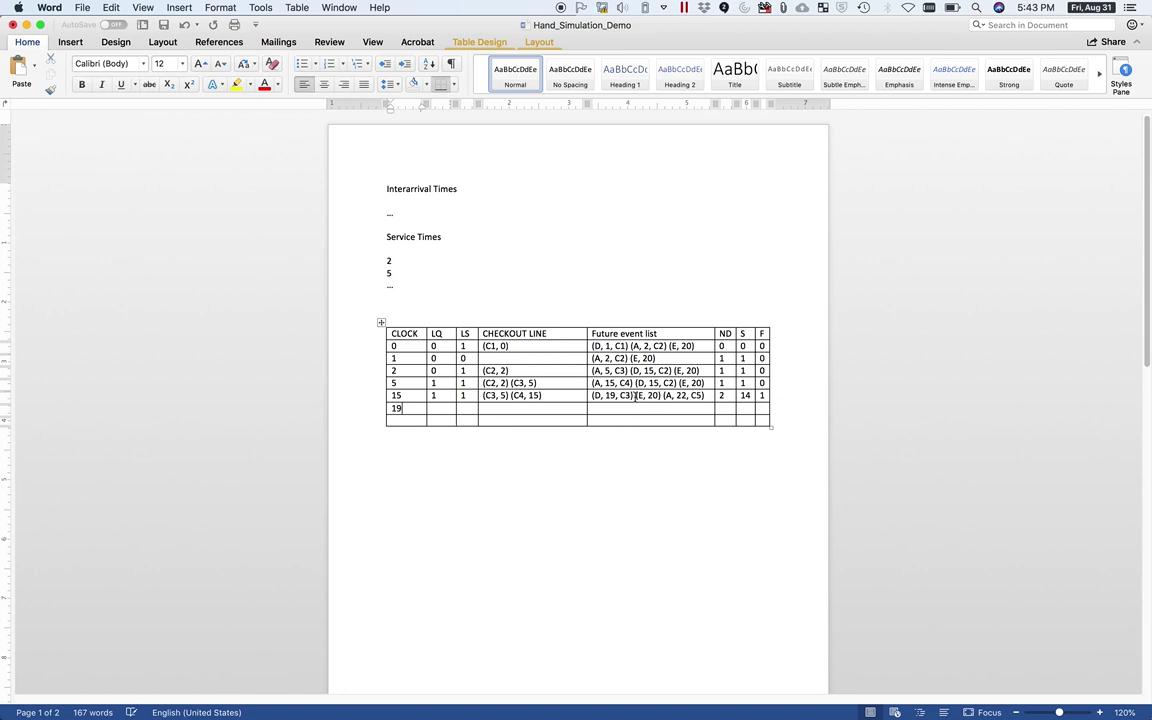
{"action": "left_click_drag", "start_coordinate": [635, 395], "coordinate": [705, 397]}
{"action": "key", "text": "super+c"}
{"action": "left_click", "coordinate": [689, 410]}
{"action": "key", "text": "super+v"}
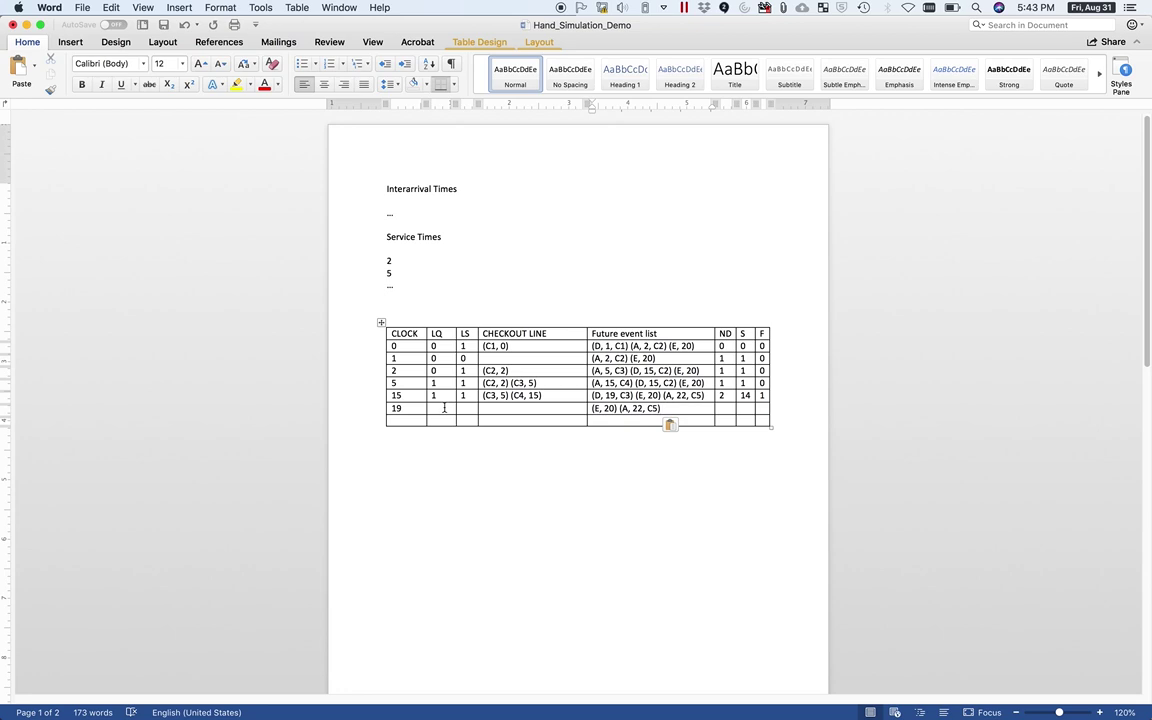
Remove (C3, 5) from the CLOCK 15 row's CHECKOUT LINE, leaving (C4, 15).
{"action": "left_click", "coordinate": [512, 395]}
{"action": "key", "text": "BackSpace"}
{"action": "key", "text": "BackSpace"}
{"action": "key", "text": "BackSpace"}
{"action": "key", "text": "BackSpace"}
{"action": "key", "text": "BackSpace"}
{"action": "key", "text": "BackSpace"}
{"action": "key", "text": "BackSpace"}
{"action": "key", "text": "BackSpace"}
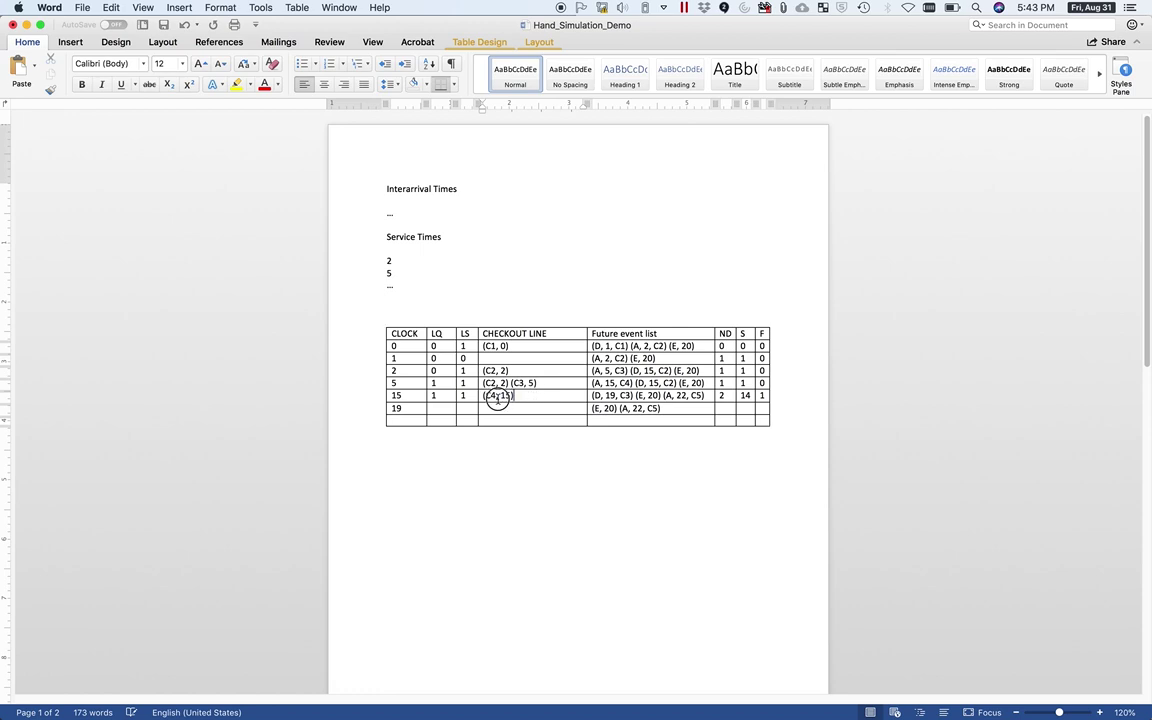
Copy (C4, 15) from the CLOCK 15 row's CHECKOUT LINE into the CLOCK 19 row's CHECKOUT LINE.
{"action": "triple_click", "coordinate": [486, 398]}
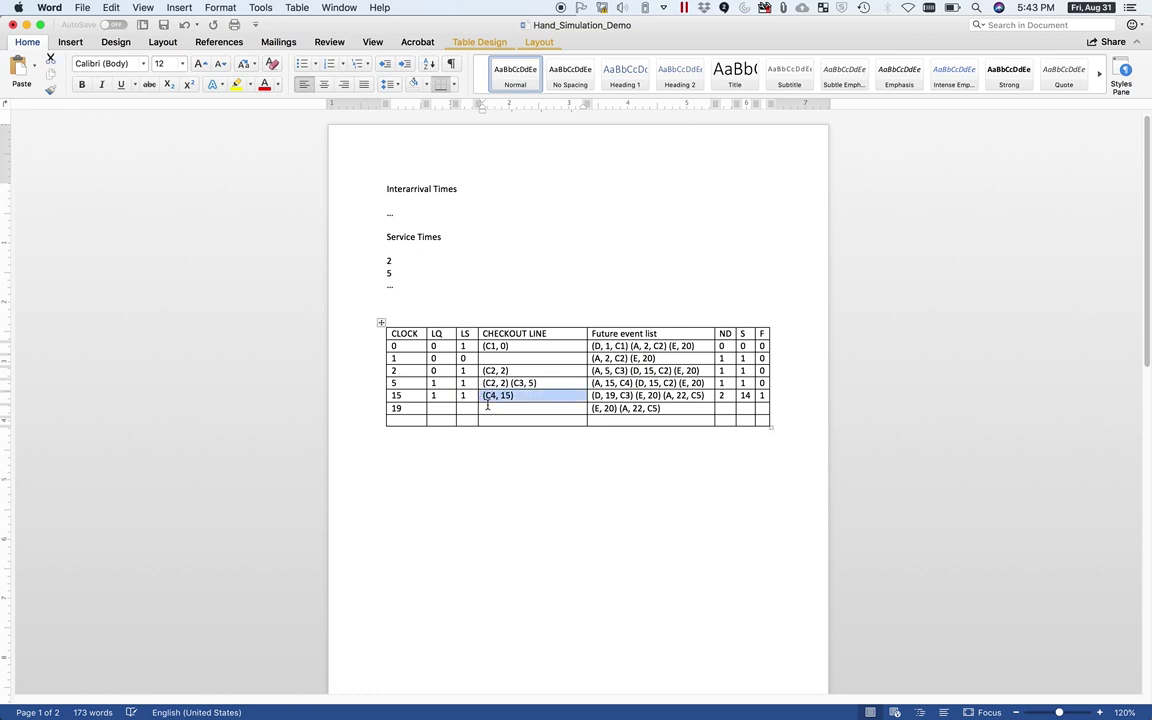
{"action": "left_click", "coordinate": [497, 411]}
{"action": "key", "text": "cmd+v"}
{"action": "left_click", "coordinate": [540, 406]}
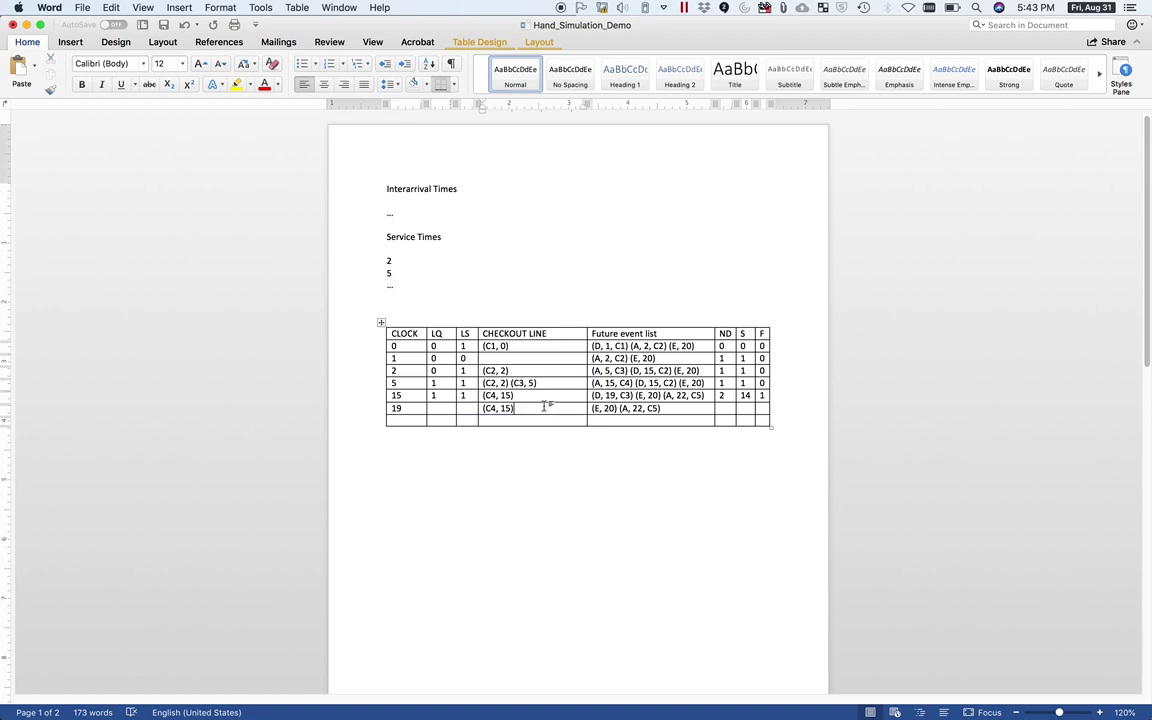
Enter 1 as LQ and 0 as LS in the CLOCK 19 row.
{"action": "left_click", "coordinate": [441, 409]}
{"action": "type", "text": "1"}
{"action": "left_click", "coordinate": [467, 408]}
{"action": "type", "text": "0"}
Enter 3 as the ND value in the CLOCK 19 row.
{"action": "left_click", "coordinate": [727, 408]}
{"action": "type", "text": "3"}
{"action": "left_click", "coordinate": [745, 408]}
Restore (C3, 5) in front of (C4, 15) in the CLOCK 15 row's CHECKOUT LINE.
{"action": "left_click", "coordinate": [484, 396]}
{"action": "type", "text": "(C3, 5)"}
{"action": "left_click", "coordinate": [502, 396]}
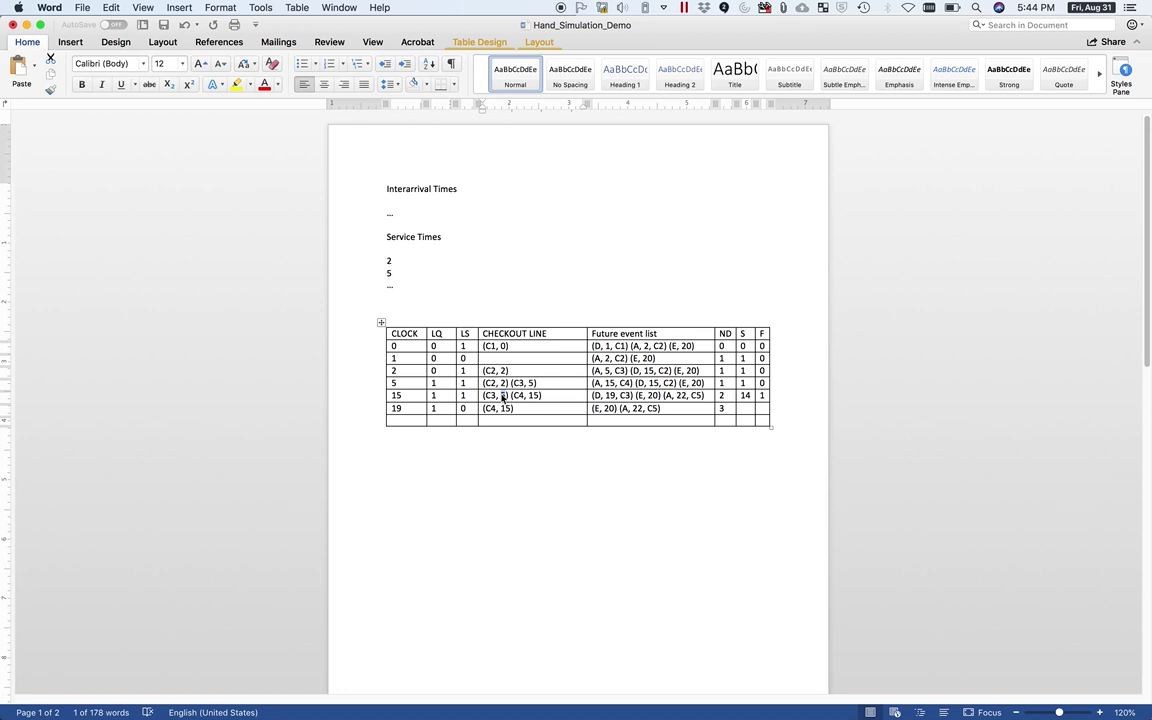
Fill in 28 for S and 2 for F in the CLOCK 19 row.
{"action": "left_click", "coordinate": [756, 410]}
{"action": "type", "text": "28"}
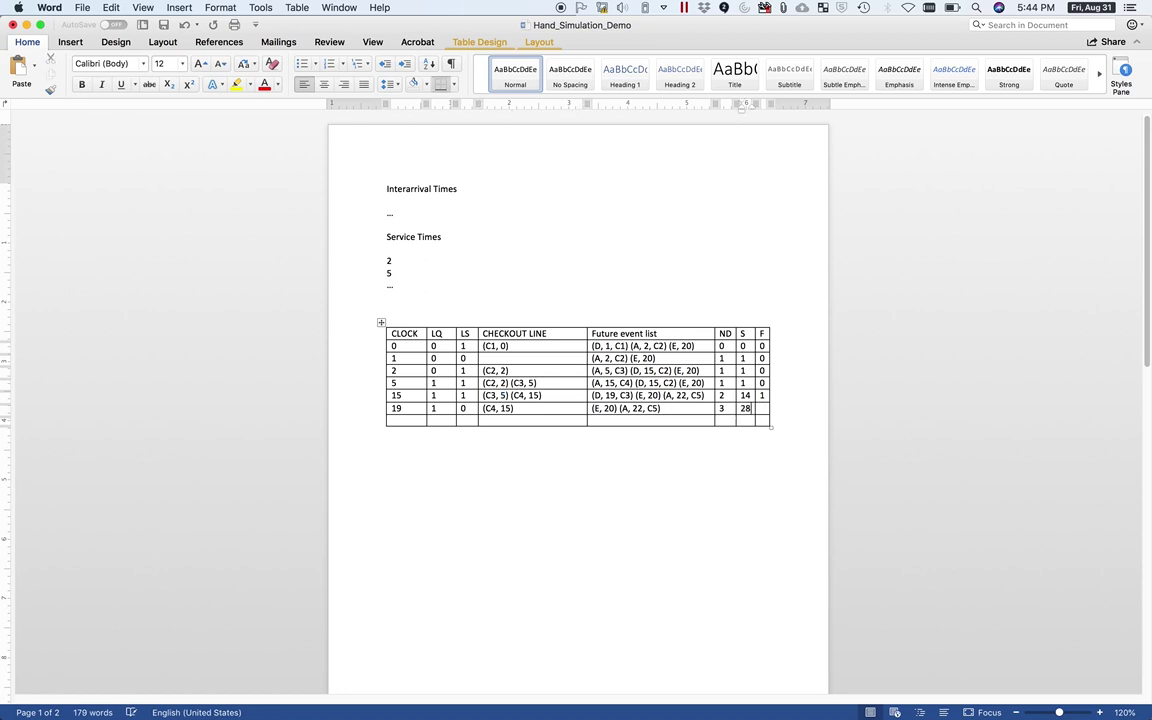
{"action": "left_click", "coordinate": [763, 409]}
{"action": "type", "text": "2"}
Correct the CLOCK 19 row to LQ 0 and LS 1.
{"action": "left_click_drag", "start_coordinate": [516, 408], "coordinate": [478, 414]}
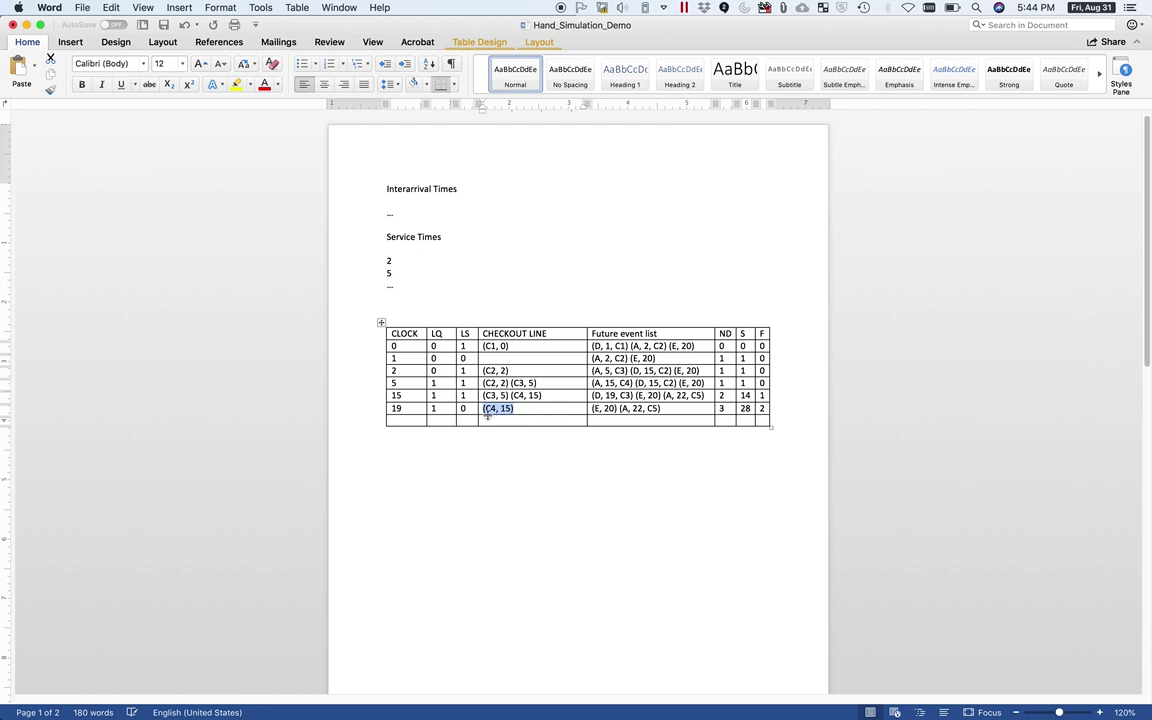
{"action": "left_click", "coordinate": [448, 409]}
{"action": "key", "text": "BackSpace"}
{"action": "type", "text": "0"}
{"action": "left_click", "coordinate": [468, 409]}
{"action": "key", "text": "BackSpace"}
{"action": "type", "text": "1"}
Remove the used service time 2 from the Service Times list, keeping a blank line under the heading.
{"action": "left_click_drag", "start_coordinate": [397, 260], "coordinate": [387, 260]}
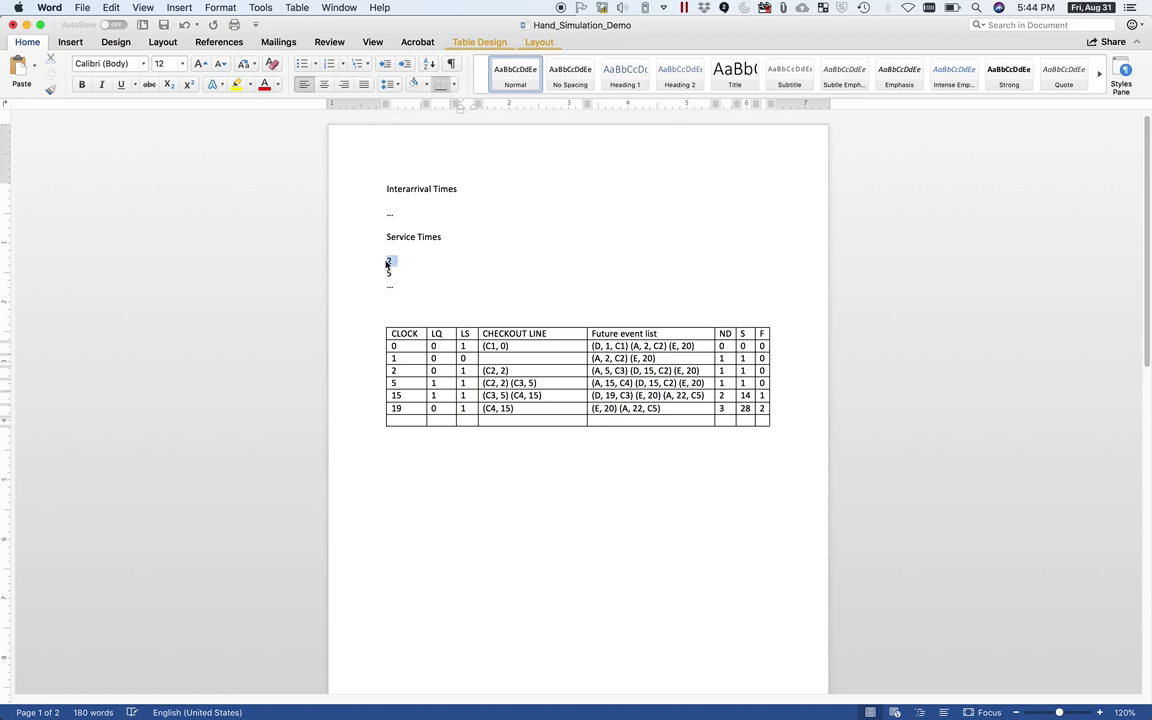
{"action": "key", "text": "Delete"}
{"action": "key", "text": "Delete"}
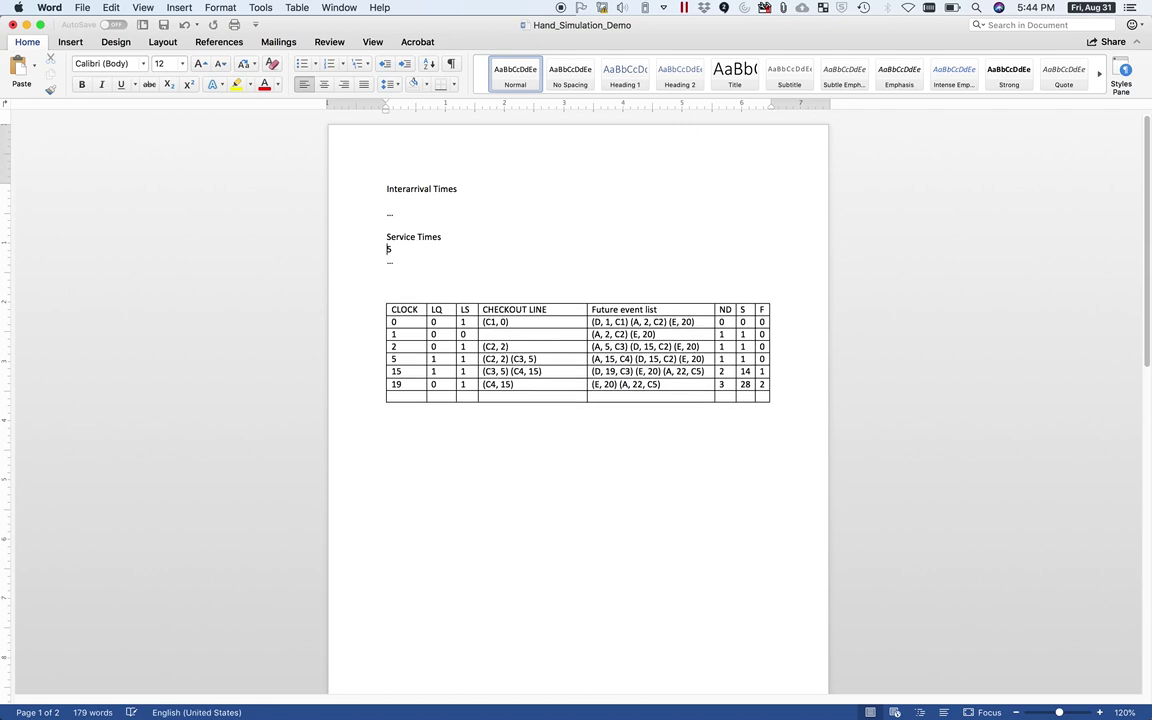
{"action": "key", "text": "Return"}
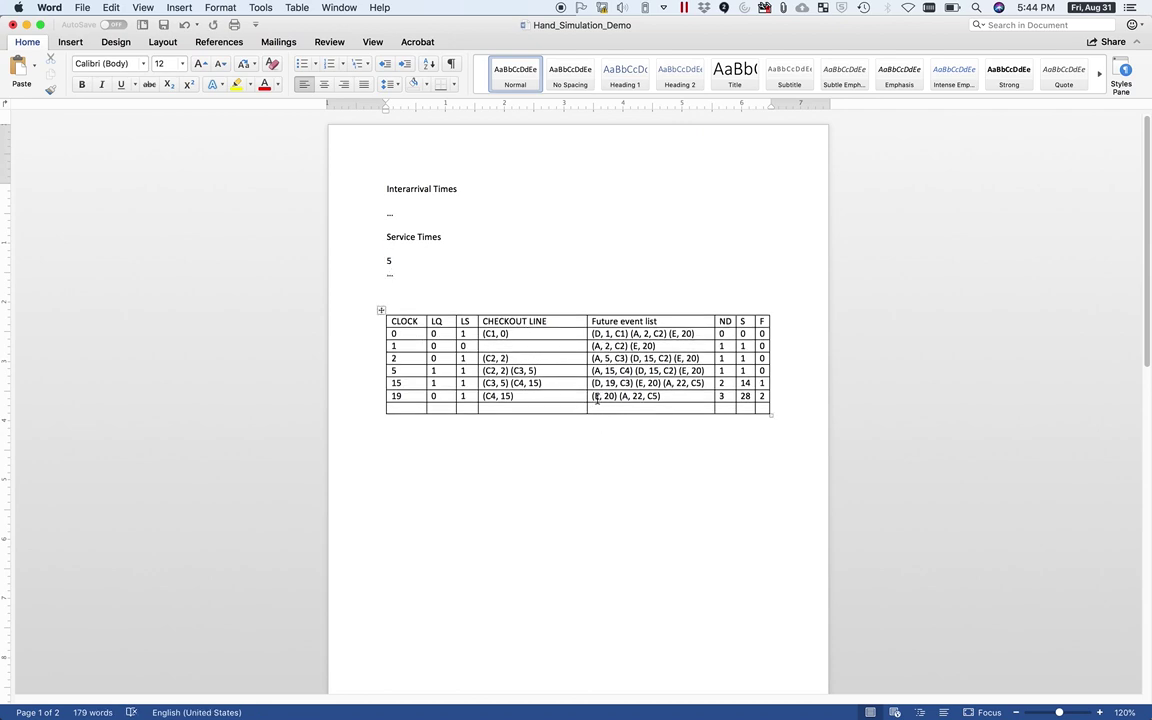
Insert (D, C4, 21) between (E, 20) and (A, 22, C5) in the CLOCK 19 row's Future event list.
{"action": "double_click", "coordinate": [396, 396]}
{"action": "left_click", "coordinate": [618, 397]}
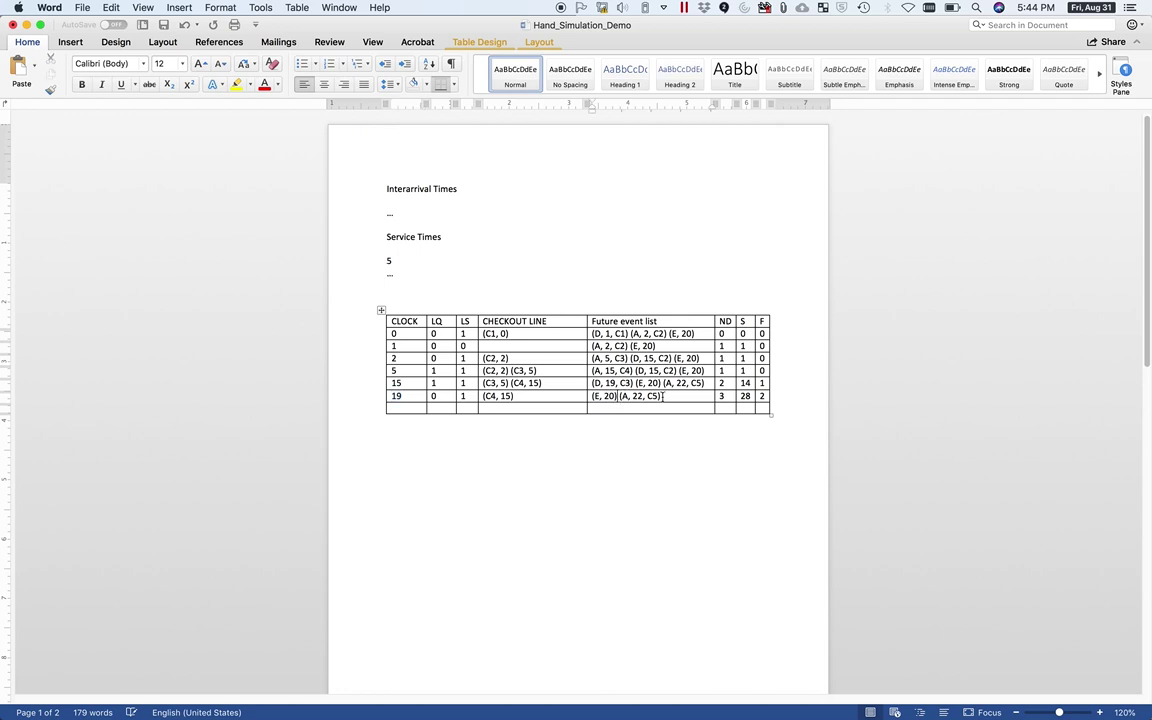
{"action": "type", "text": "(D, "}
{"action": "type", "text": "C4, 21"}
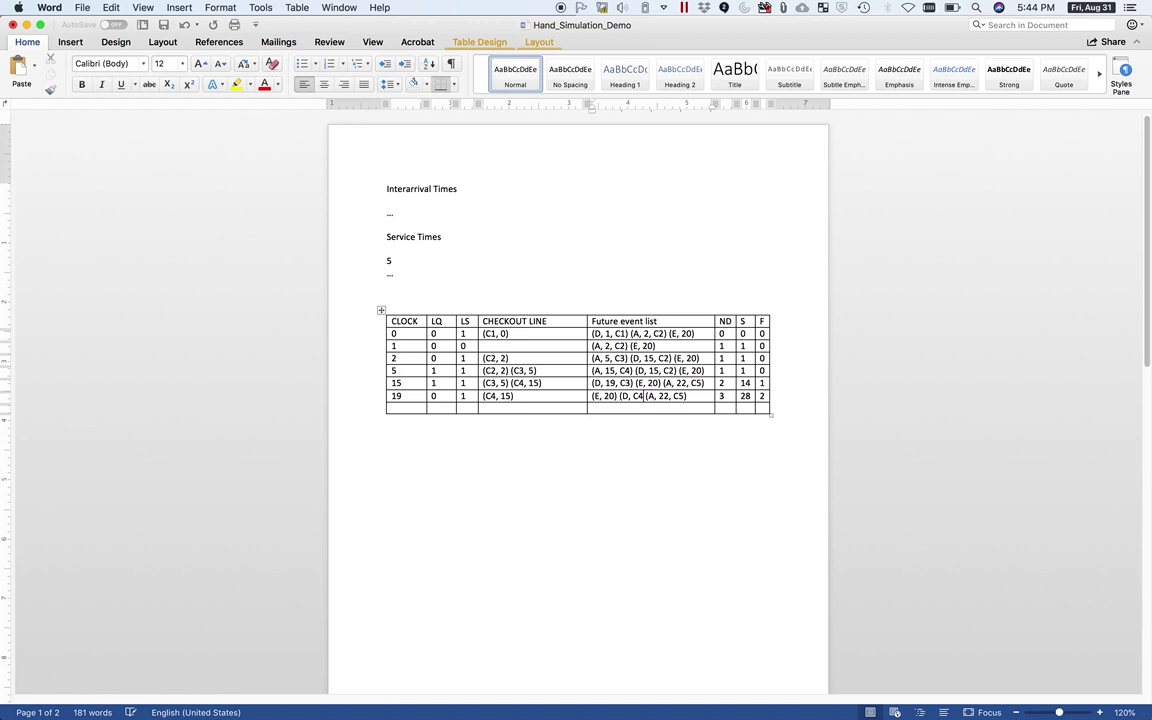
{"action": "type", "text": ")"}
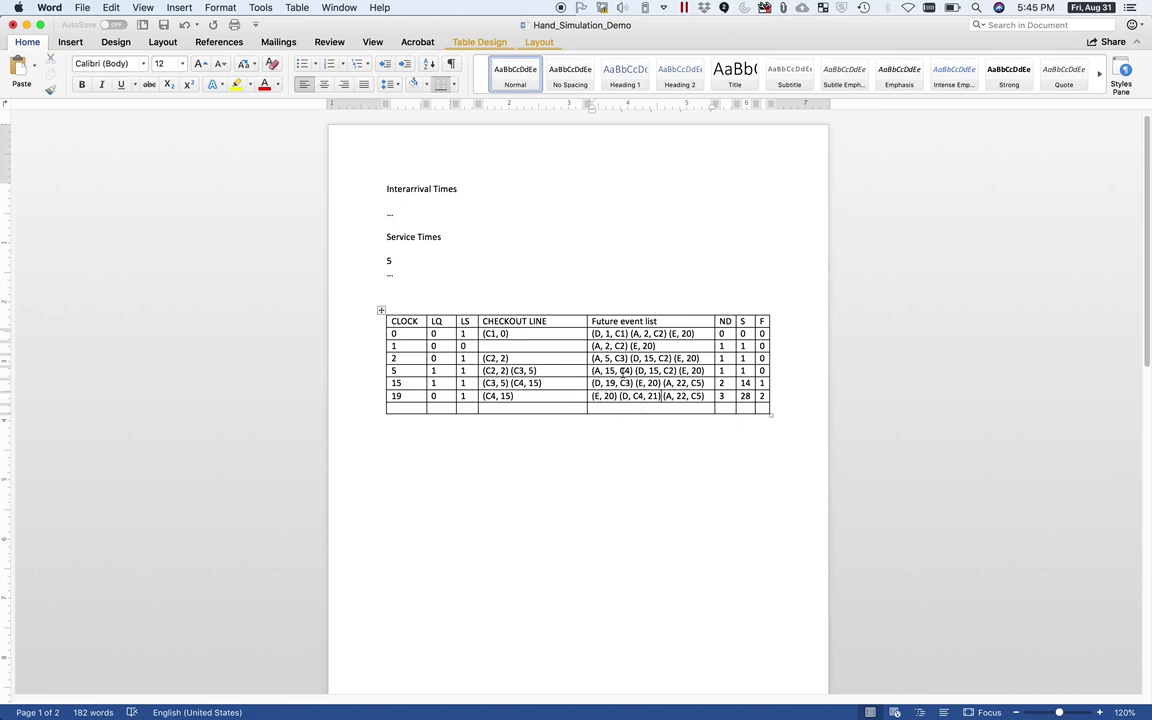
Delete the empty last row of the event table.
{"action": "left_click_drag", "start_coordinate": [618, 396], "coordinate": [597, 400]}
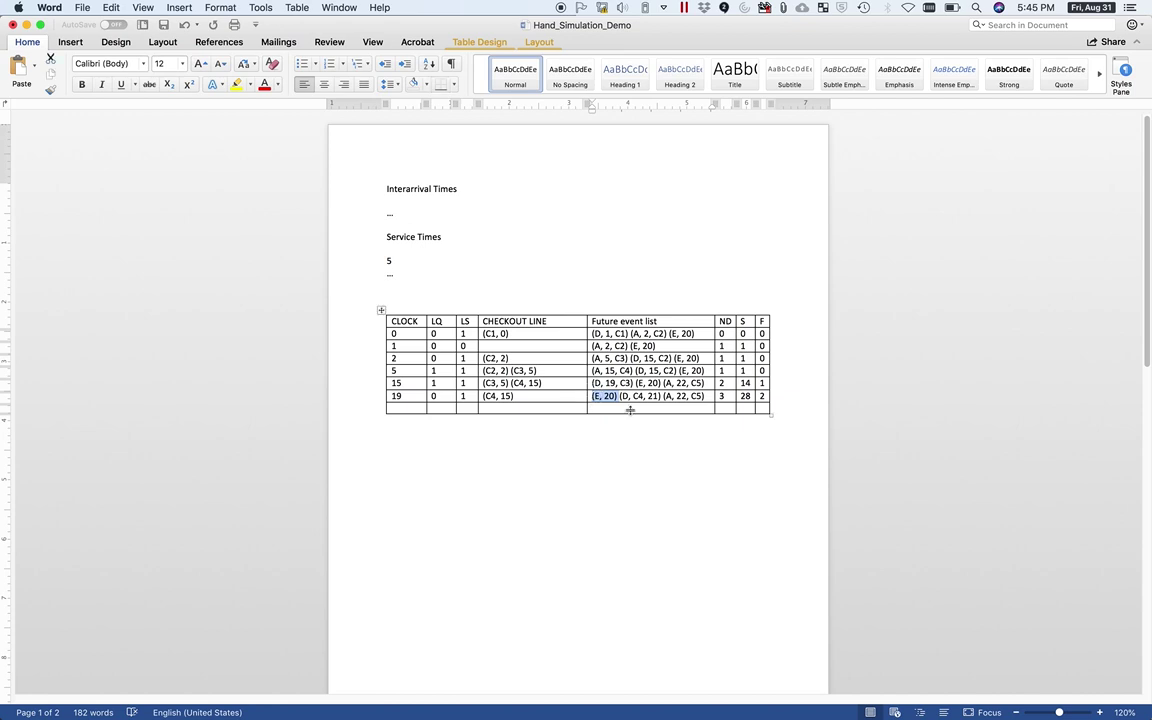
{"action": "left_click", "coordinate": [419, 410]}
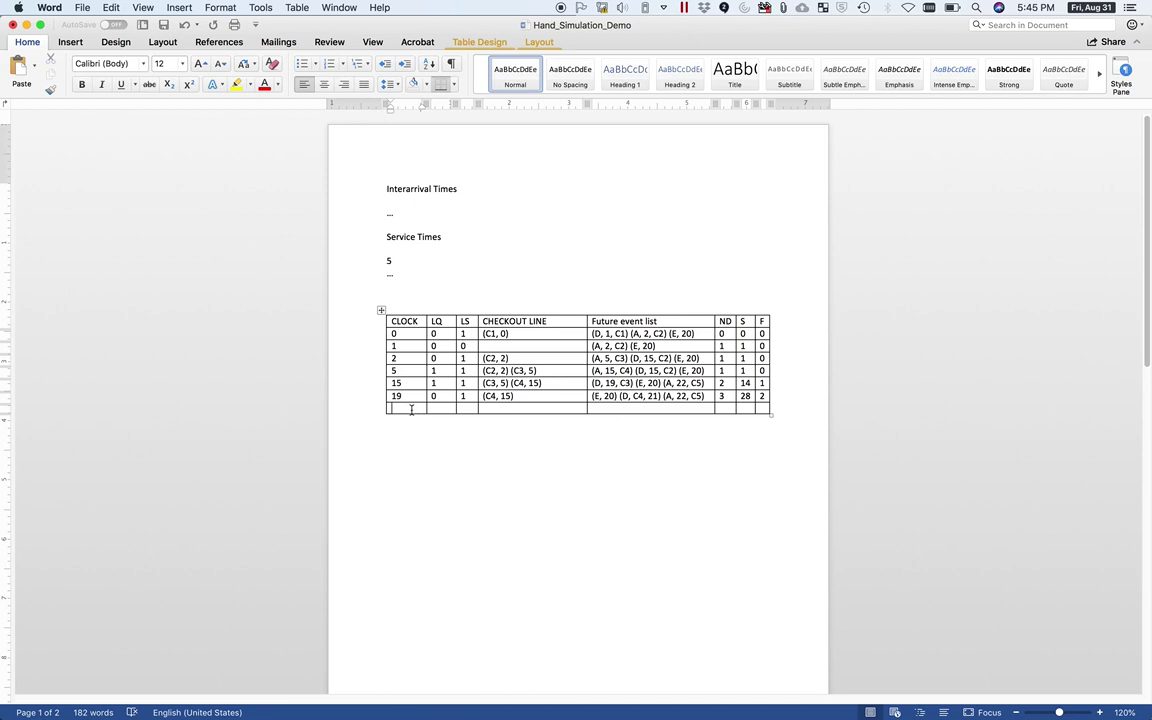
{"action": "left_click_drag", "start_coordinate": [391, 411], "coordinate": [764, 409]}
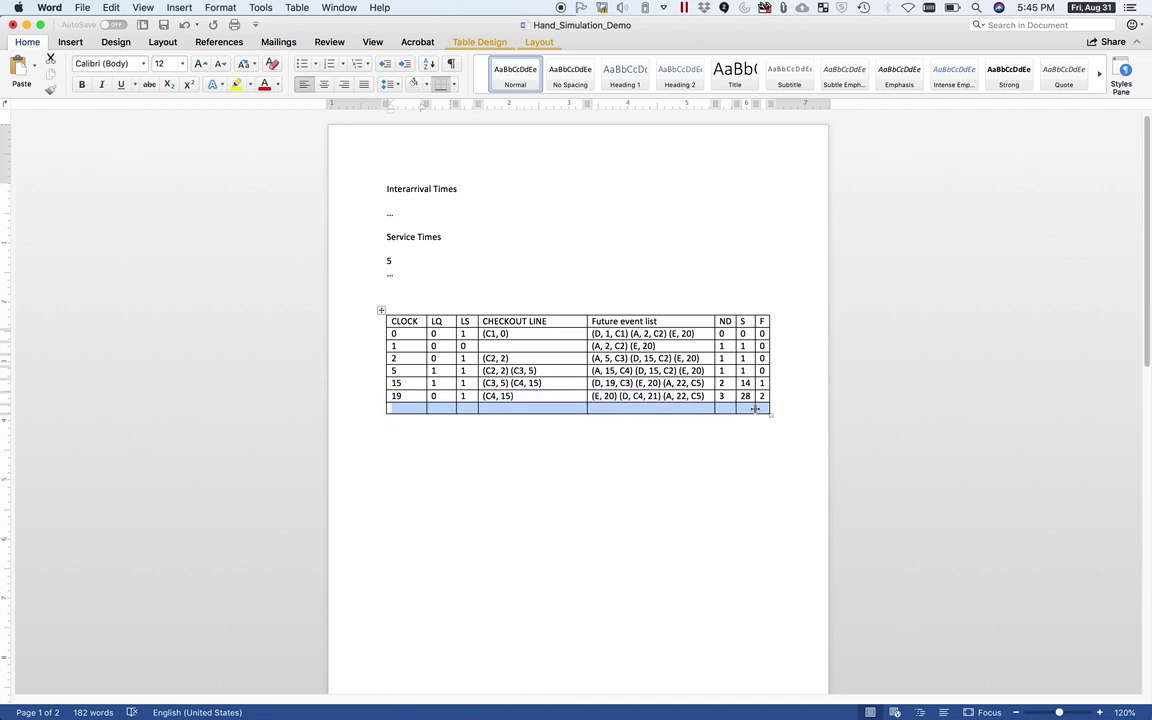
{"action": "right_click", "coordinate": [566, 412]}
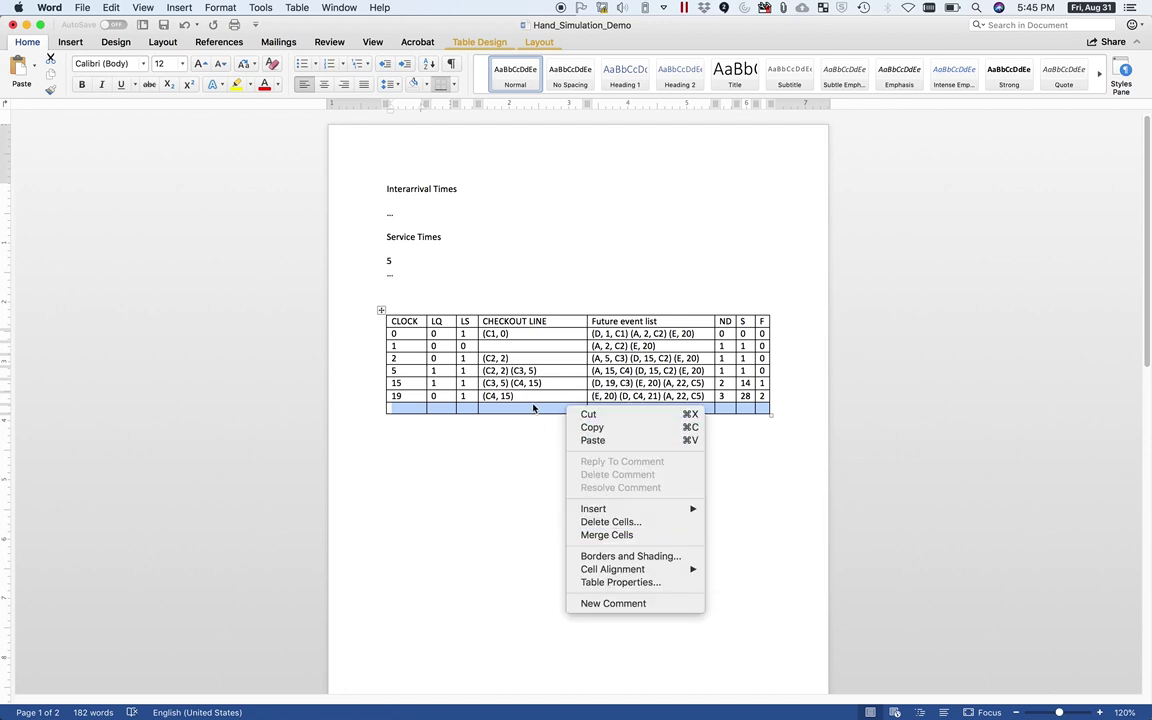
{"action": "left_click", "coordinate": [262, 7]}
{"action": "left_click", "coordinate": [297, 7]}
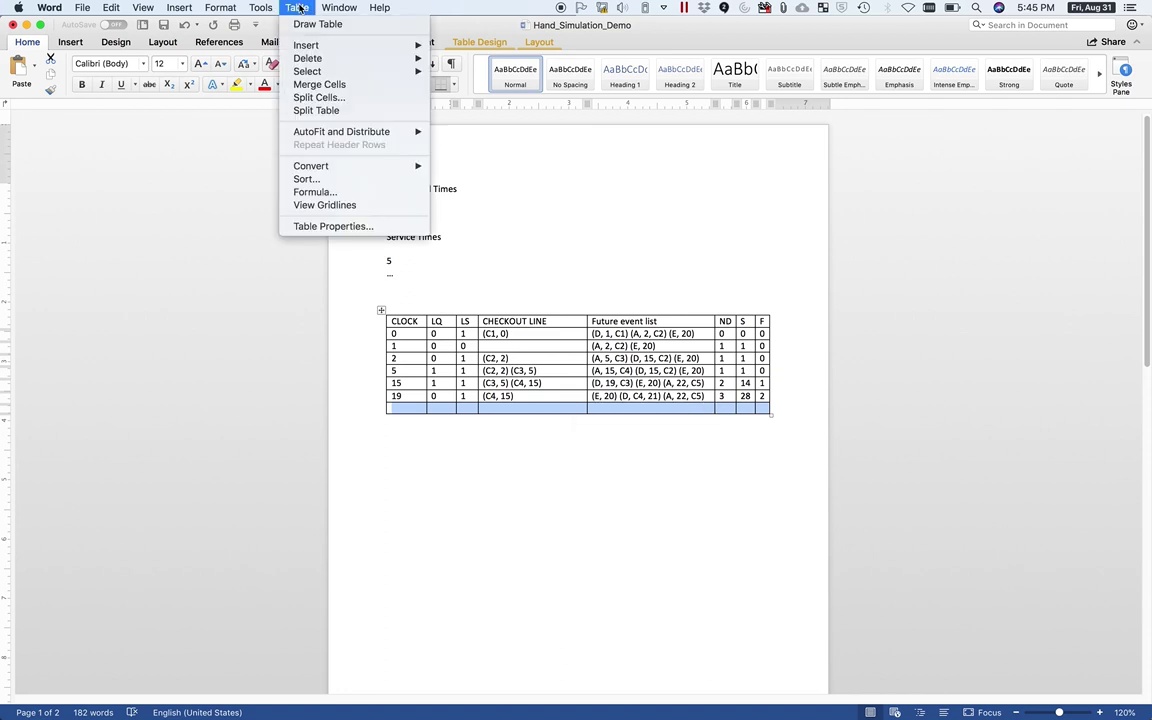
{"action": "mouse_move", "coordinate": [284, 57]}
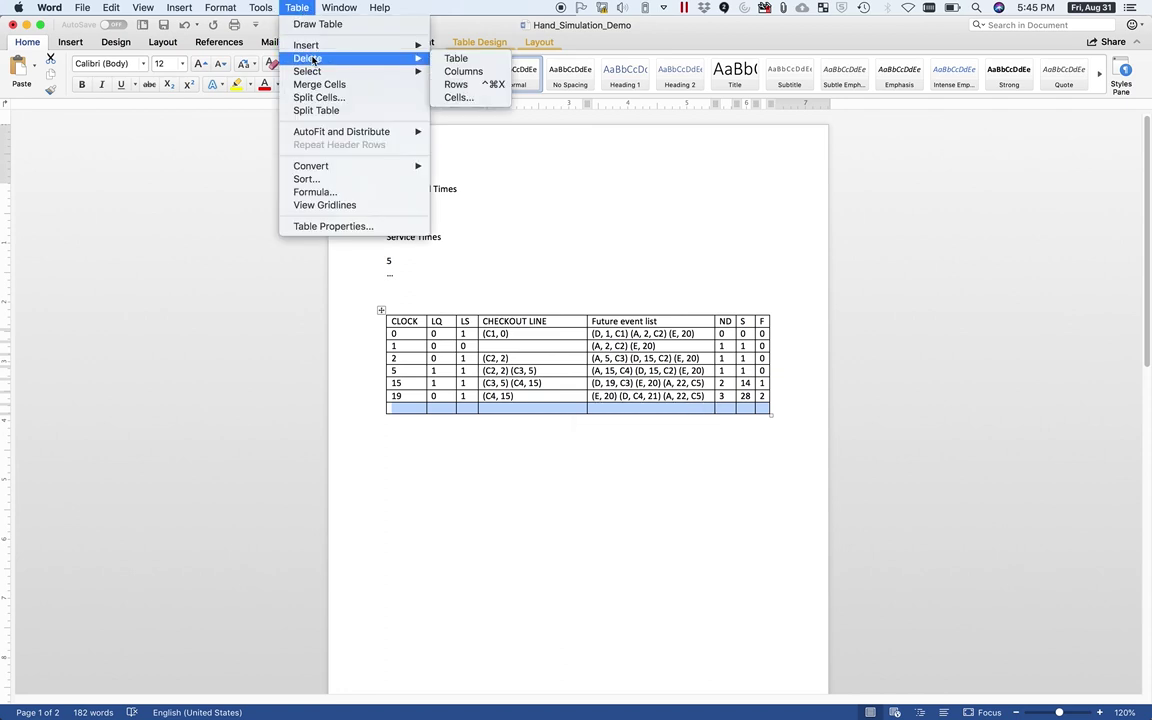
{"action": "left_click", "coordinate": [457, 85]}
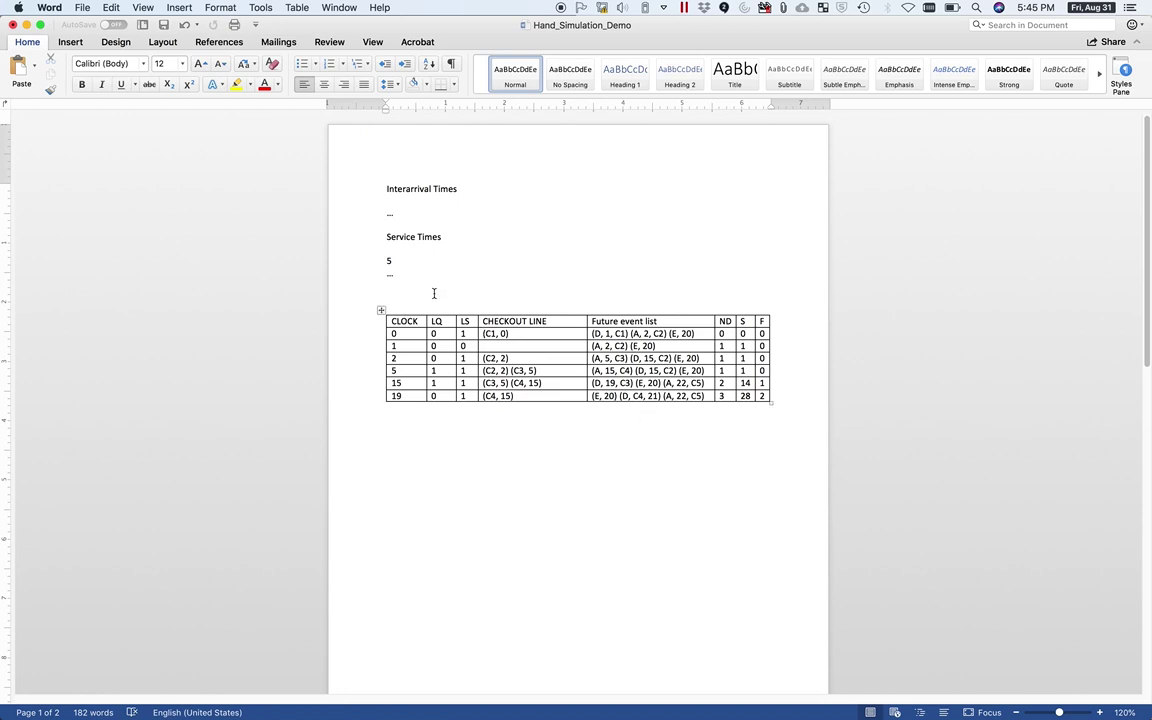
Make the event table's header row bold.
{"action": "left_click_drag", "start_coordinate": [392, 321], "coordinate": [766, 325]}
{"action": "key", "text": "ctrl+b"}
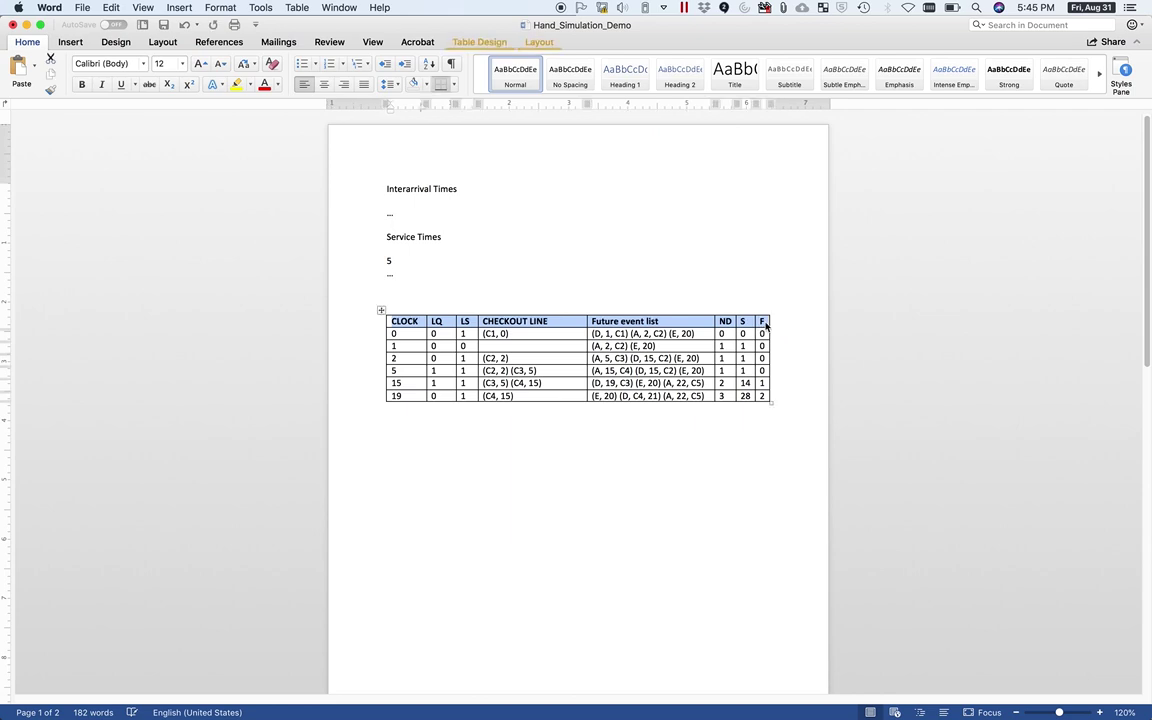
{"action": "left_click", "coordinate": [740, 294]}
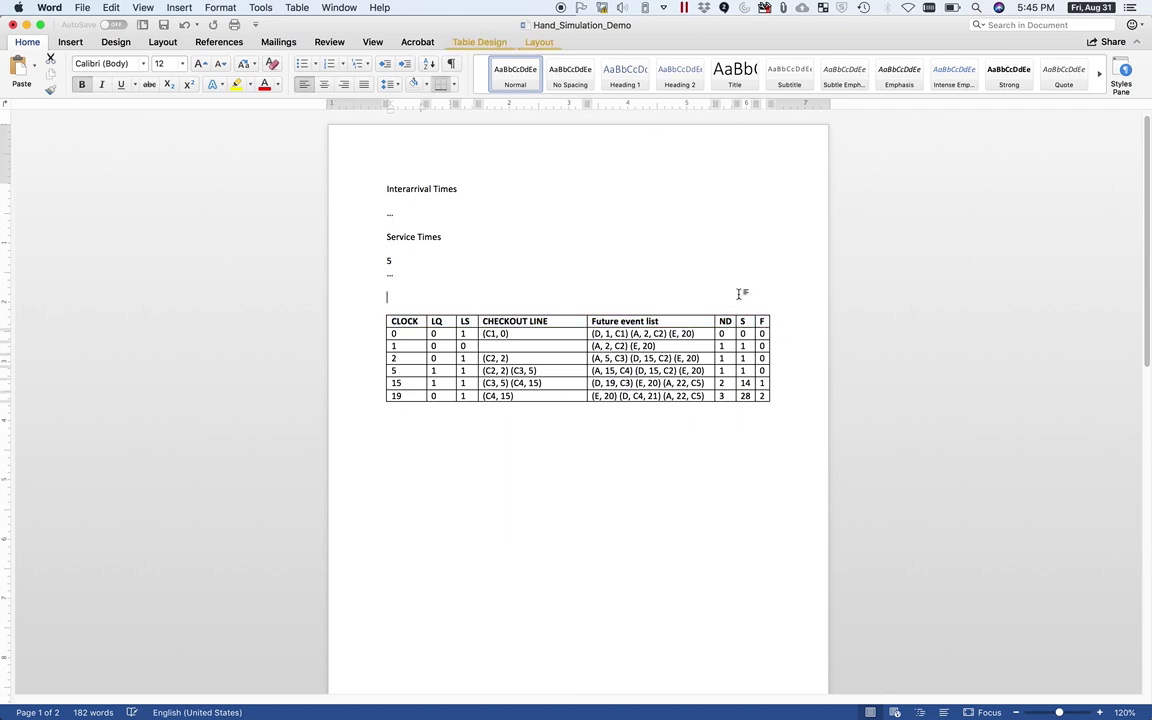
Fit the CHECKOUT LINE column to its contents and narrow the LQ and LS columns slightly.
{"action": "double_click", "coordinate": [587, 320]}
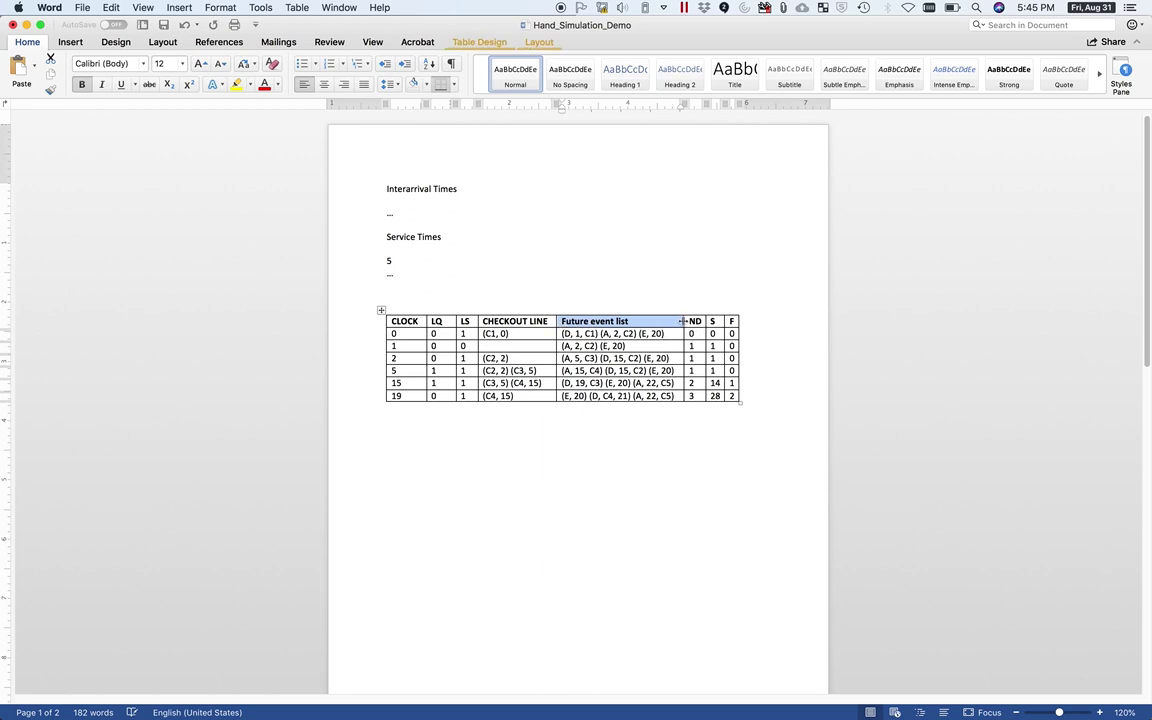
{"action": "left_click", "coordinate": [454, 321]}
{"action": "left_click", "coordinate": [454, 321]}
{"action": "left_click_drag", "start_coordinate": [454, 321], "coordinate": [448, 321]}
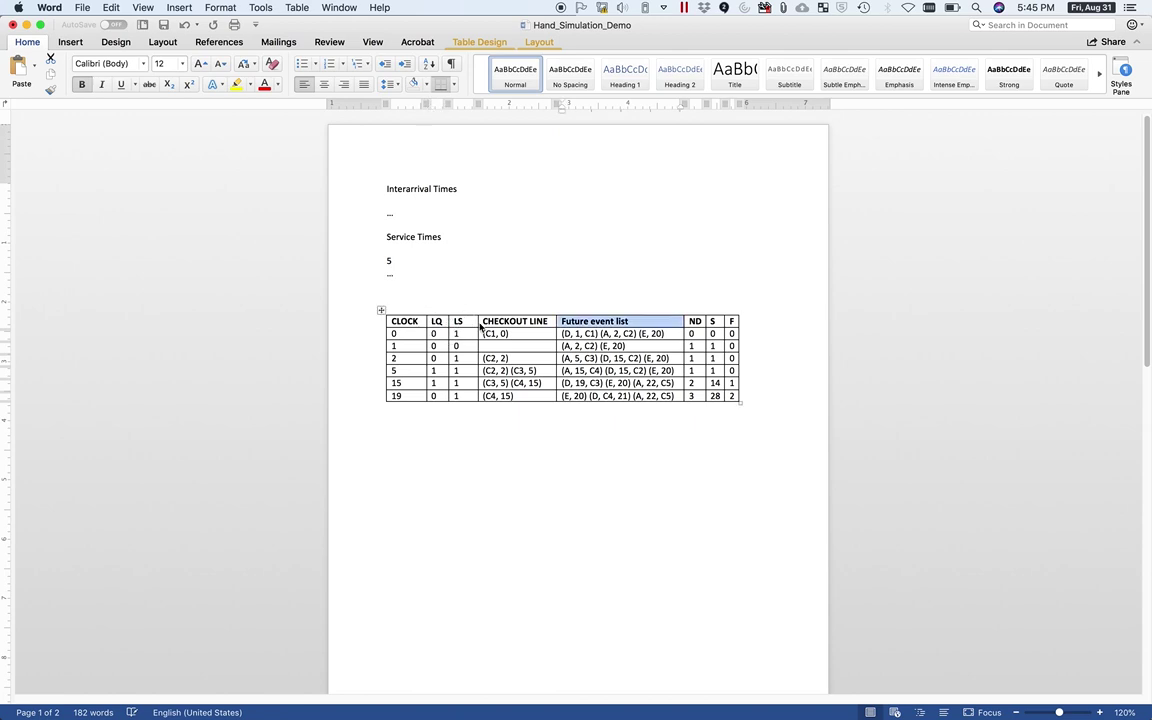
{"action": "left_click", "coordinate": [477, 321]}
{"action": "left_click_drag", "start_coordinate": [477, 321], "coordinate": [471, 321]}
{"action": "left_click", "coordinate": [494, 296]}
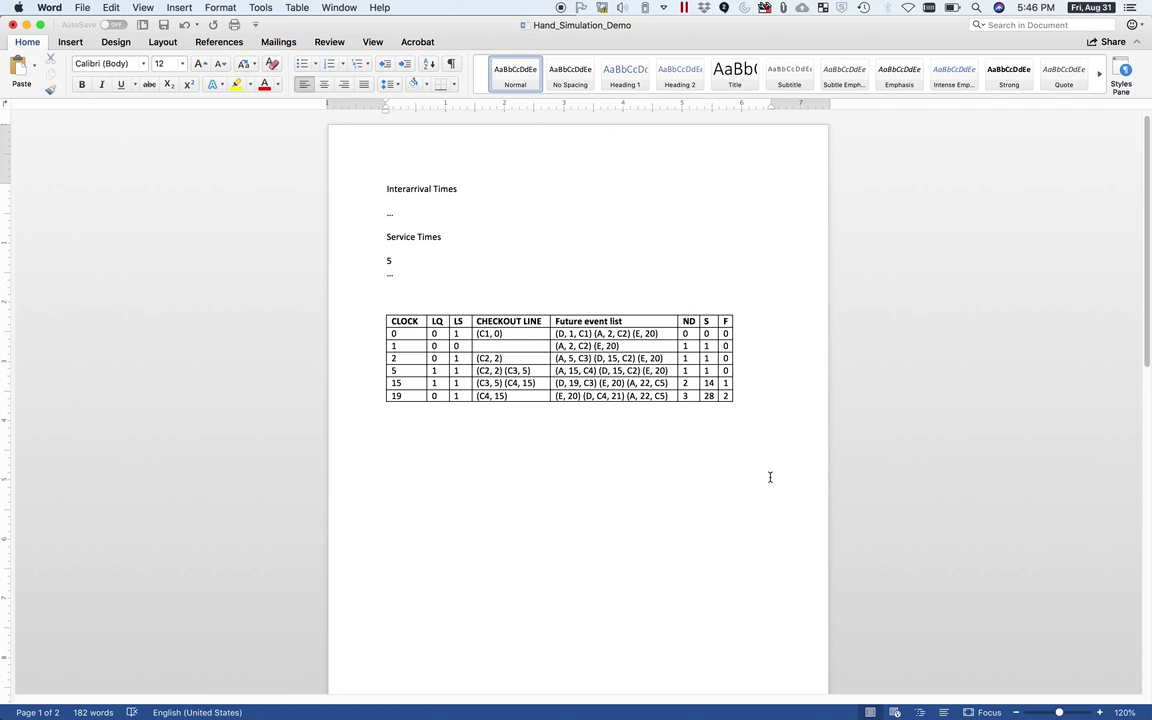
Delete the Interarrival Times and Service Times lists and the surplus blank lines above the event table.
{"action": "left_click", "coordinate": [386, 258]}
{"action": "double_click", "coordinate": [388, 259]}
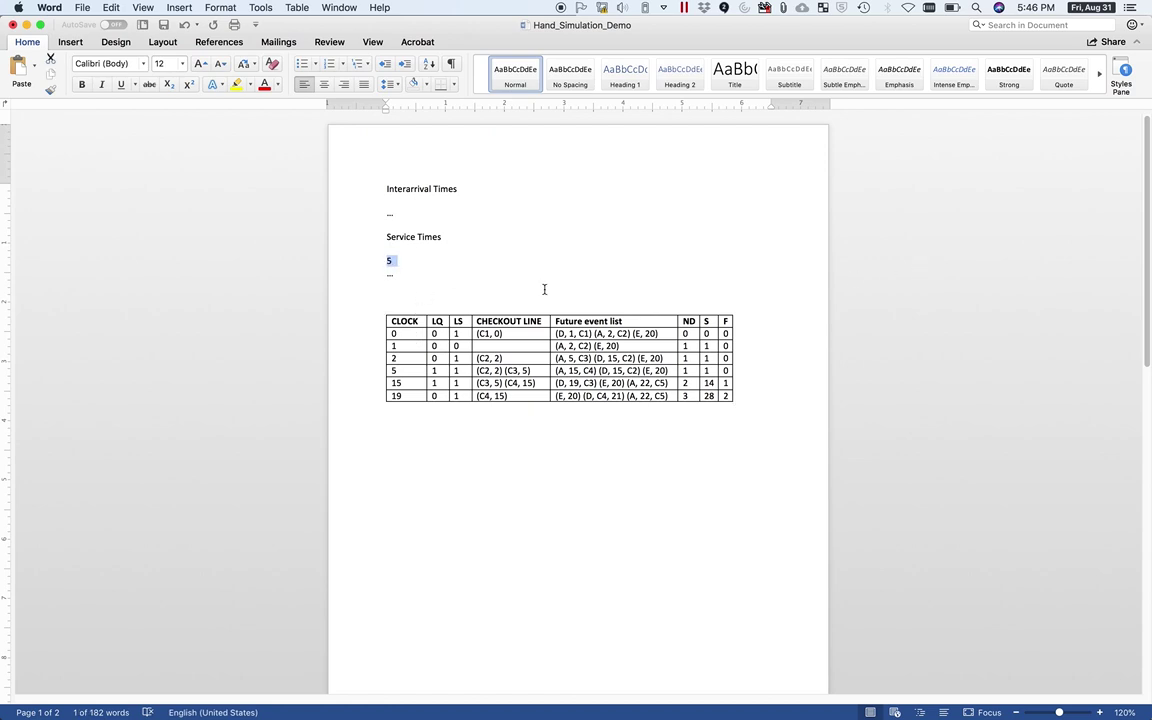
{"action": "double_click", "coordinate": [405, 274]}
{"action": "left_click_drag", "start_coordinate": [405, 274], "coordinate": [378, 181]}
{"action": "key", "text": "BackSpace"}
{"action": "left_click", "coordinate": [501, 177]}
{"action": "key", "text": "BackSpace"}
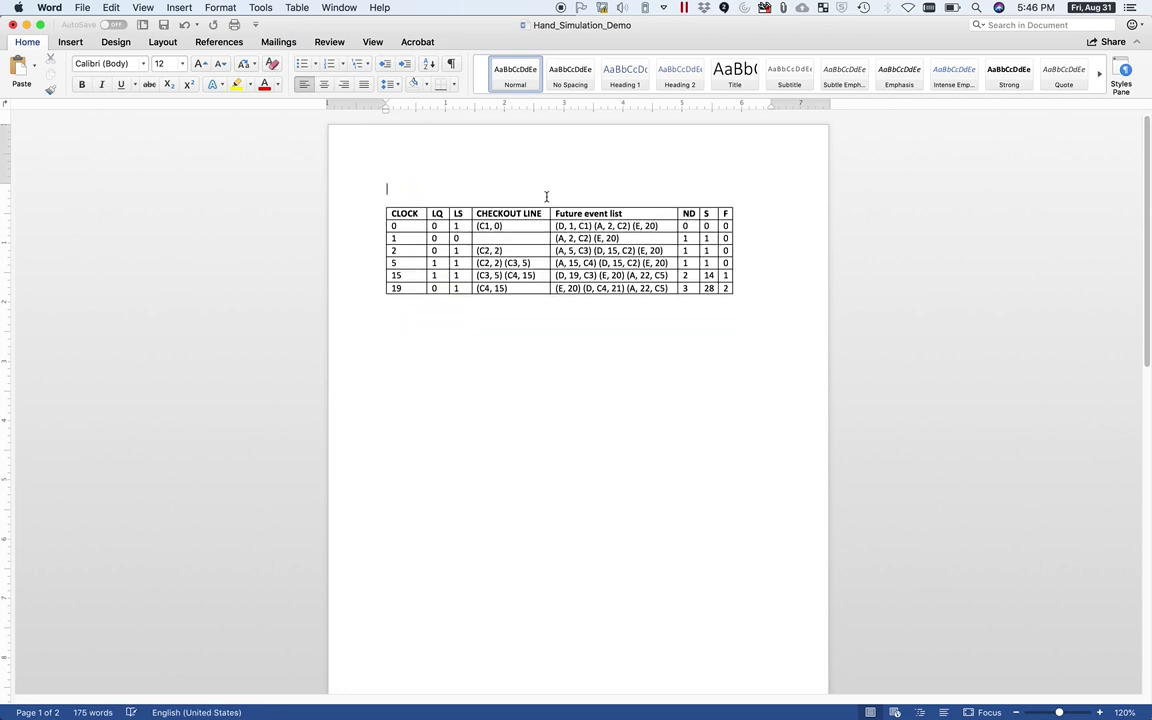
{"action": "key", "text": "Delete"}
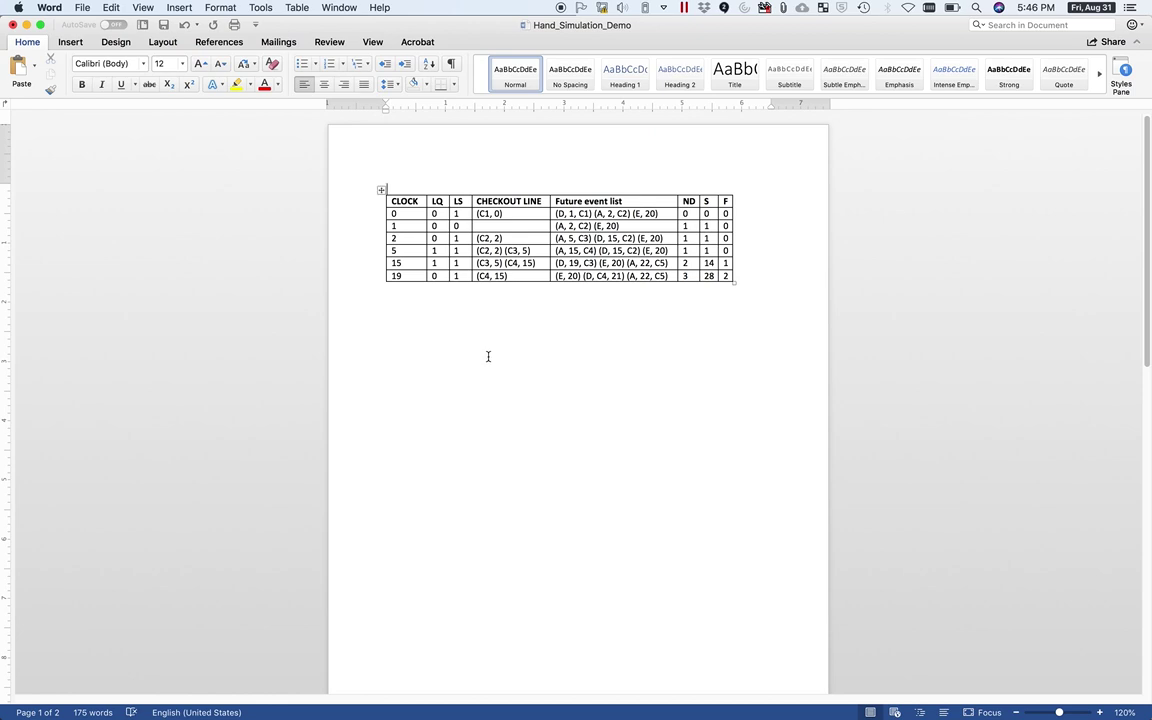
Delete the blank space between the event table and the reference table so both fit on one page.
{"action": "scroll", "coordinate": [488, 356], "scroll_direction": "down", "scroll_amount": 10}
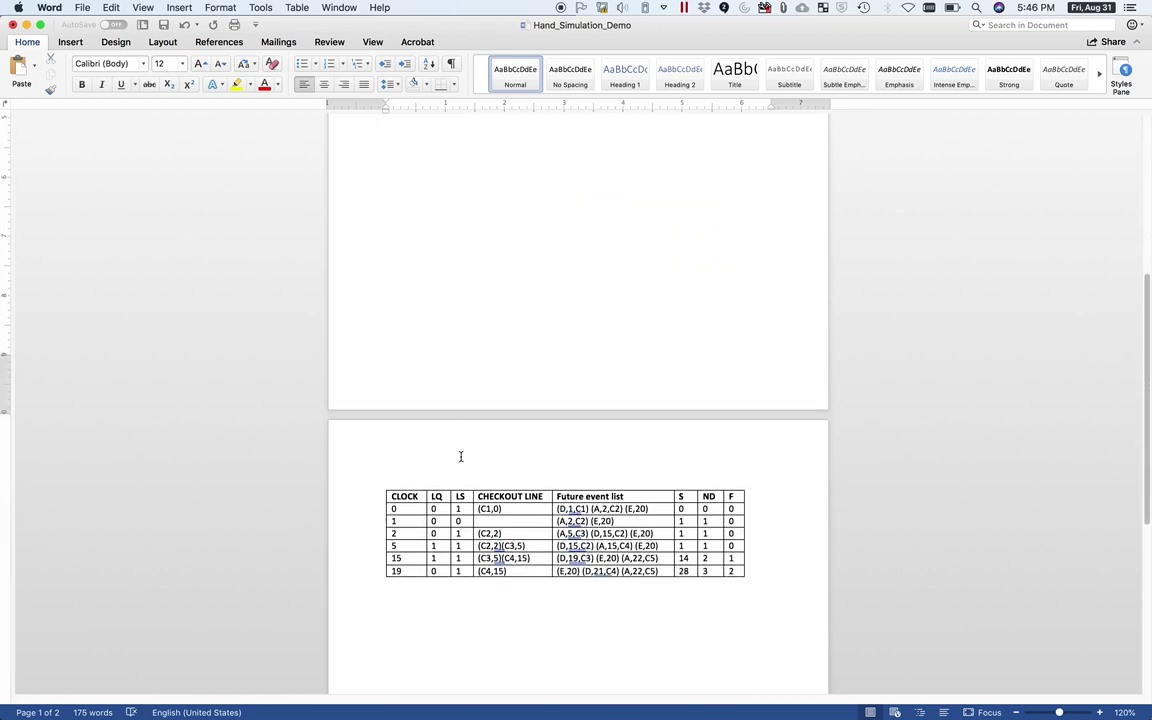
{"action": "key", "text": "Up"}
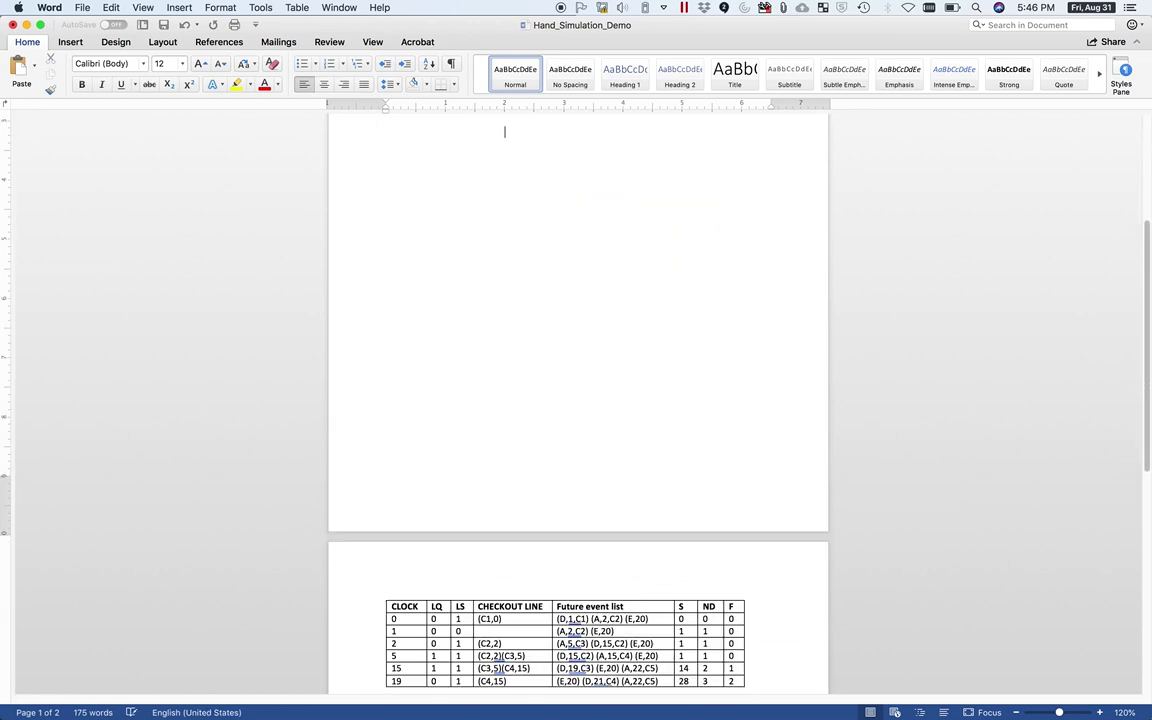
{"action": "key", "text": "Delete"}
{"action": "key", "text": "Delete"}
{"action": "key", "text": "Delete"}
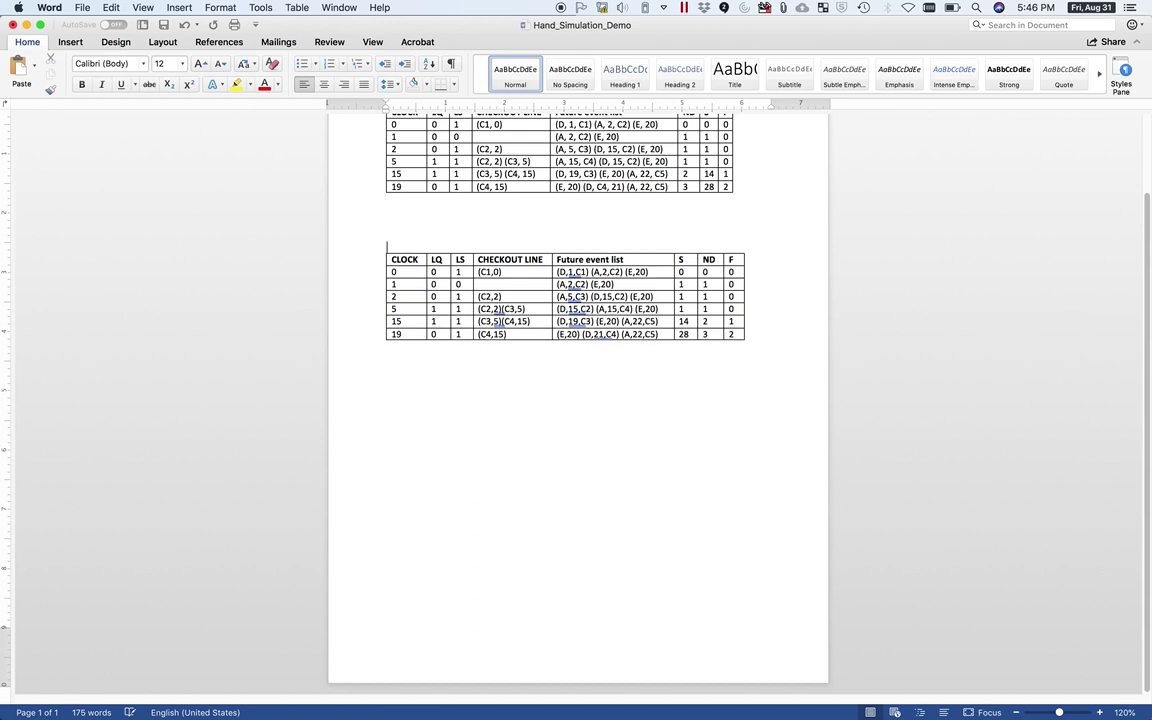
{"action": "scroll", "coordinate": [492, 531], "scroll_direction": "up", "scroll_amount": 2}
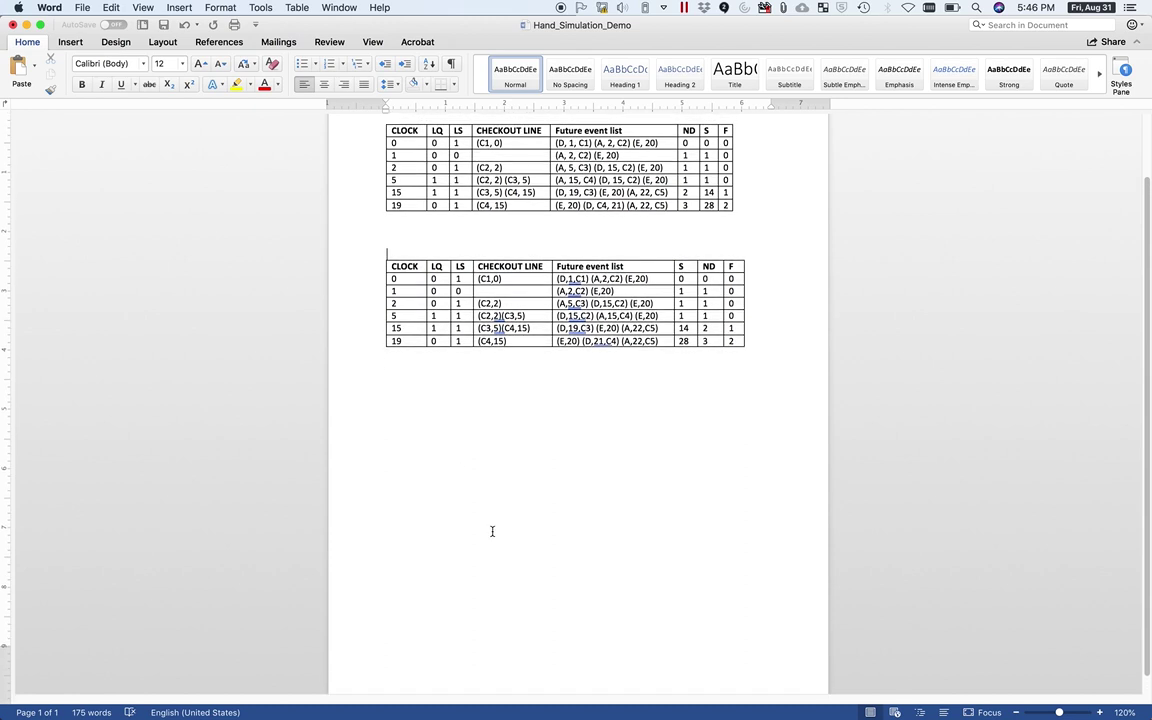
{"action": "scroll", "coordinate": [606, 322], "scroll_direction": "up", "scroll_amount": 3}
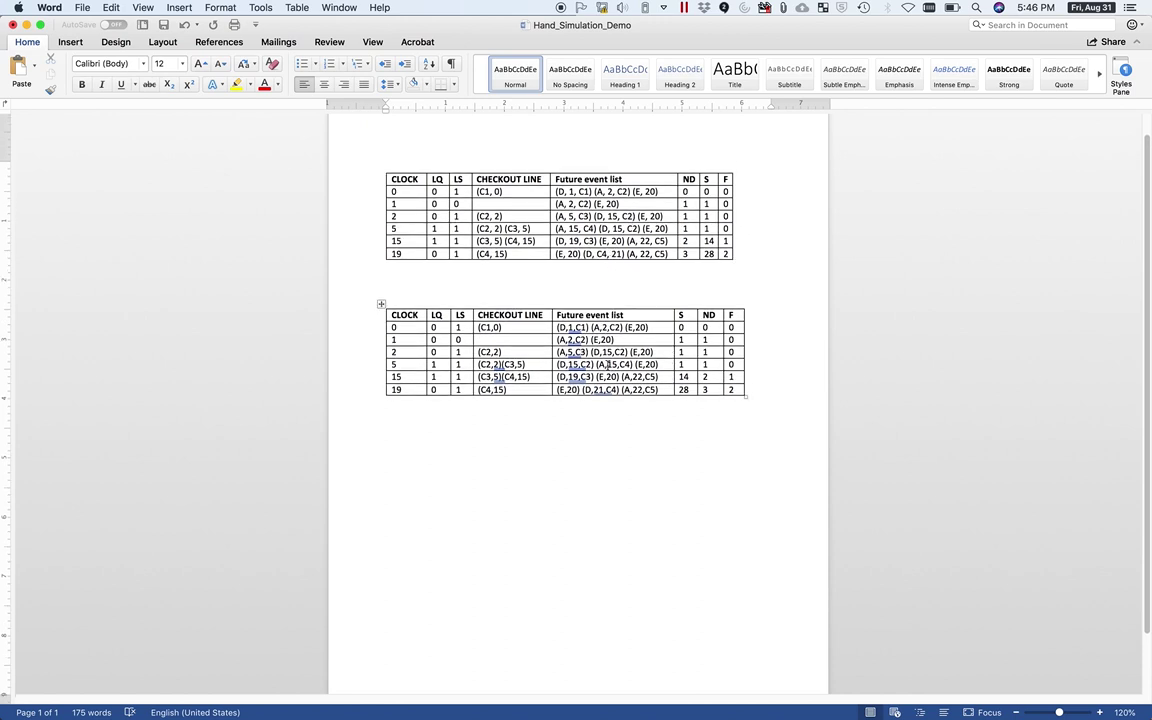
Correct the departure event in the upper table's CLOCK 19 row to (D, 21, C4).
{"action": "left_click", "coordinate": [614, 254]}
{"action": "key", "text": "BackSpace"}
{"action": "key", "text": "BackSpace"}
{"action": "key", "text": "BackSpace"}
{"action": "key", "text": "BackSpace"}
{"action": "type", "text": ", C4"}
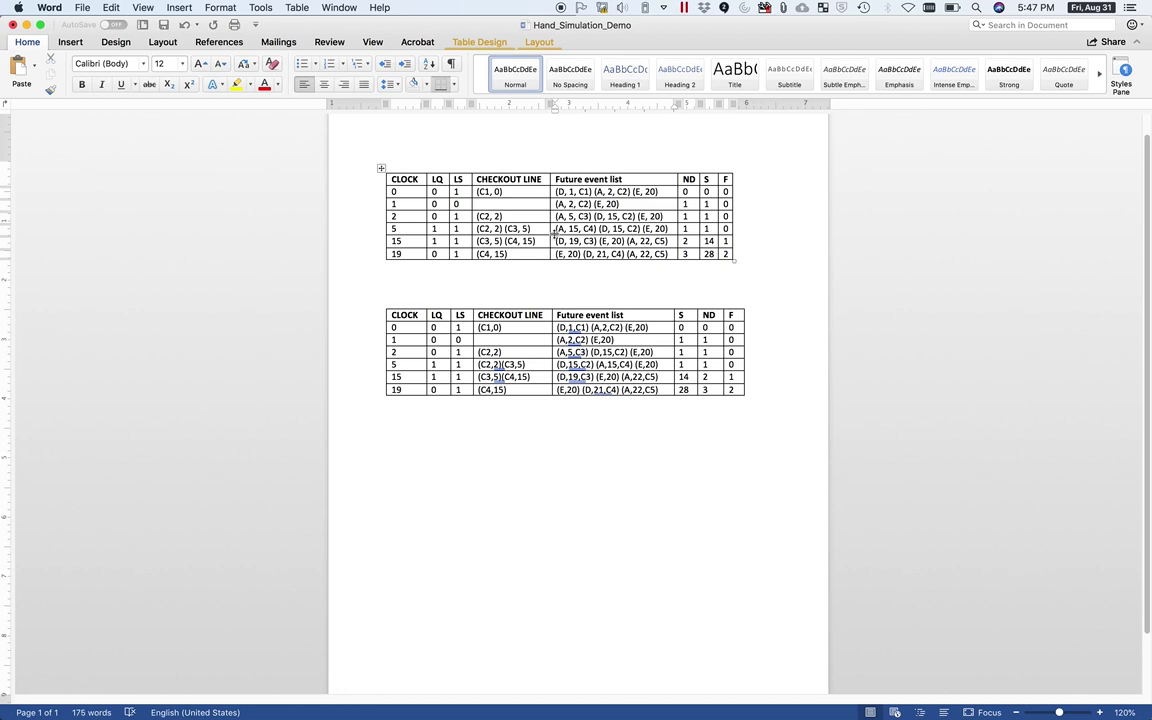
Compare the CLOCK 5 future event list and the S, ND and F columns between the event table and the reference table.
{"action": "left_click_drag", "start_coordinate": [557, 229], "coordinate": [665, 229]}
{"action": "left_click_drag", "start_coordinate": [657, 364], "coordinate": [557, 364]}
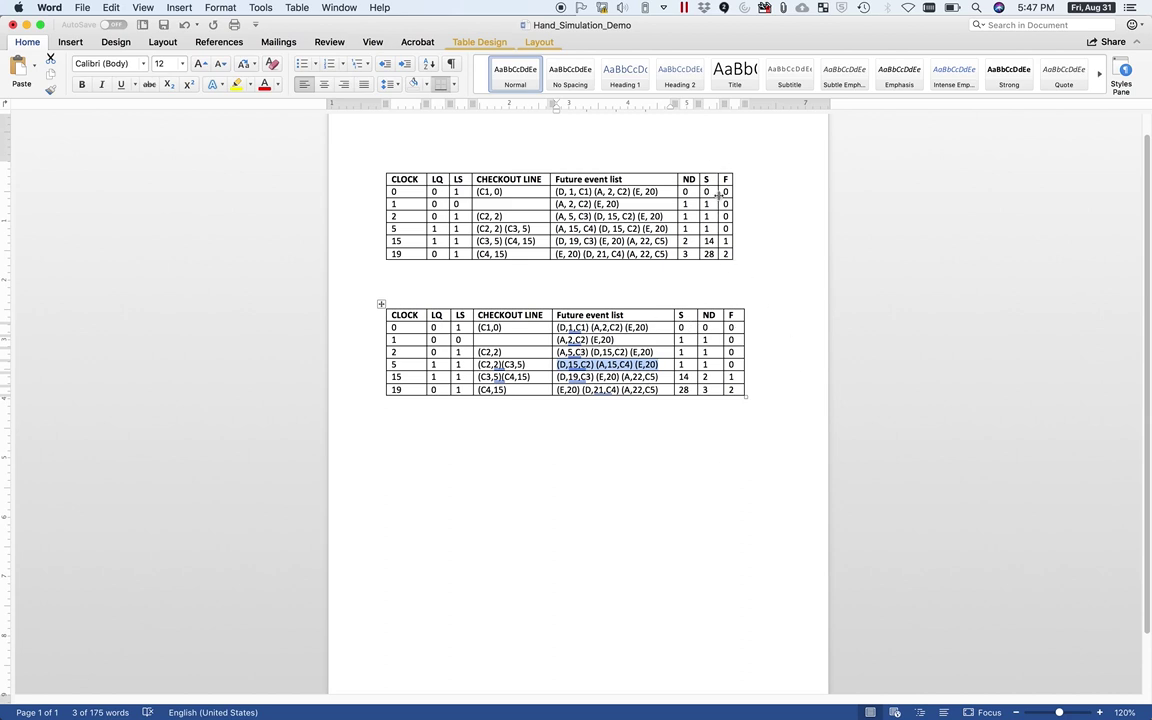
{"action": "left_click_drag", "start_coordinate": [713, 191], "coordinate": [710, 254]}
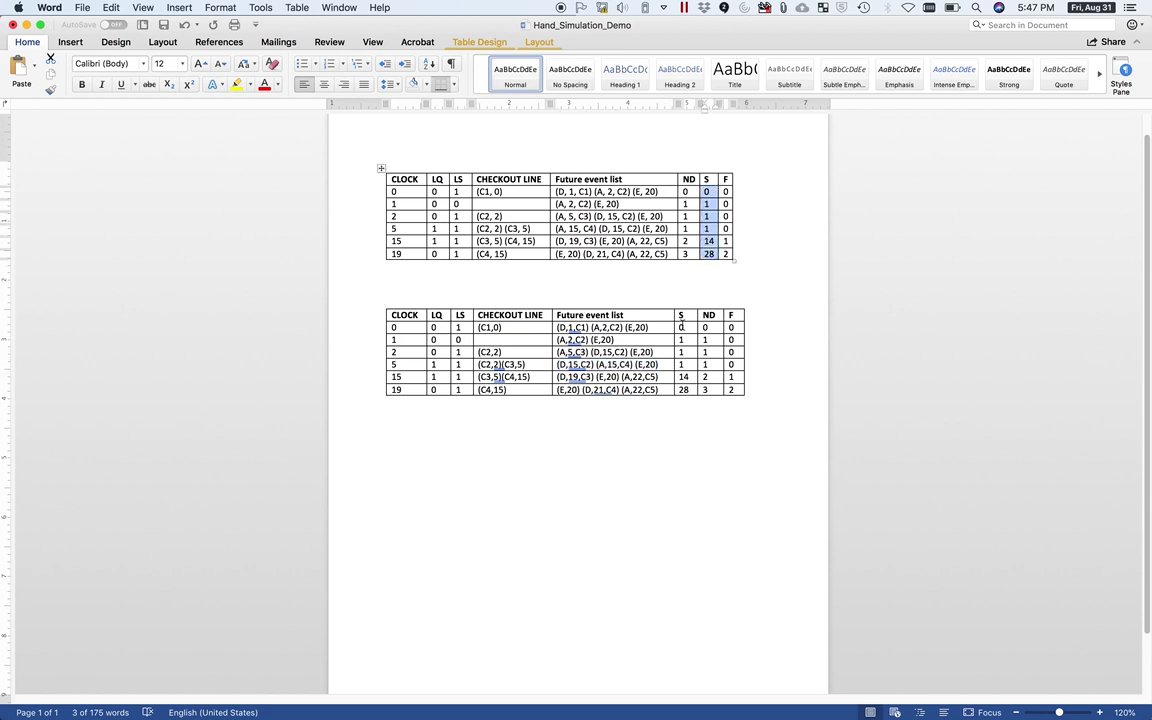
{"action": "left_click_drag", "start_coordinate": [705, 327], "coordinate": [712, 389]}
{"action": "left_click_drag", "start_coordinate": [686, 191], "coordinate": [689, 253]}
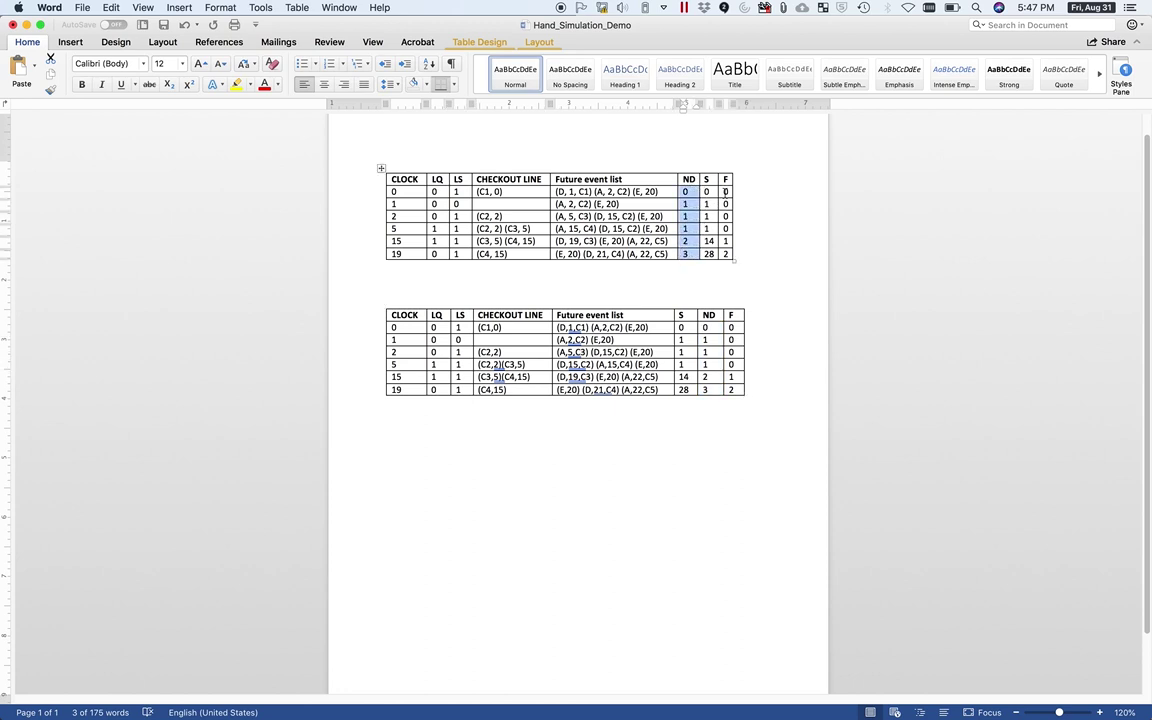
{"action": "left_click_drag", "start_coordinate": [725, 191], "coordinate": [725, 251]}
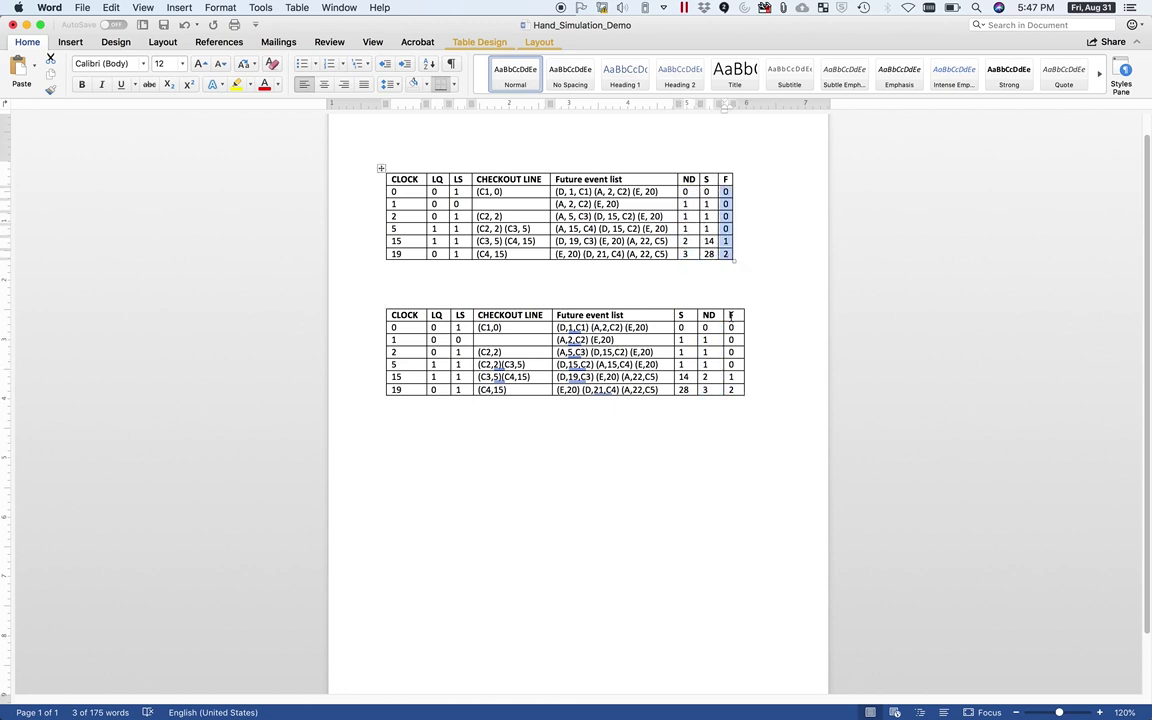
{"action": "left_click_drag", "start_coordinate": [731, 326], "coordinate": [732, 381]}
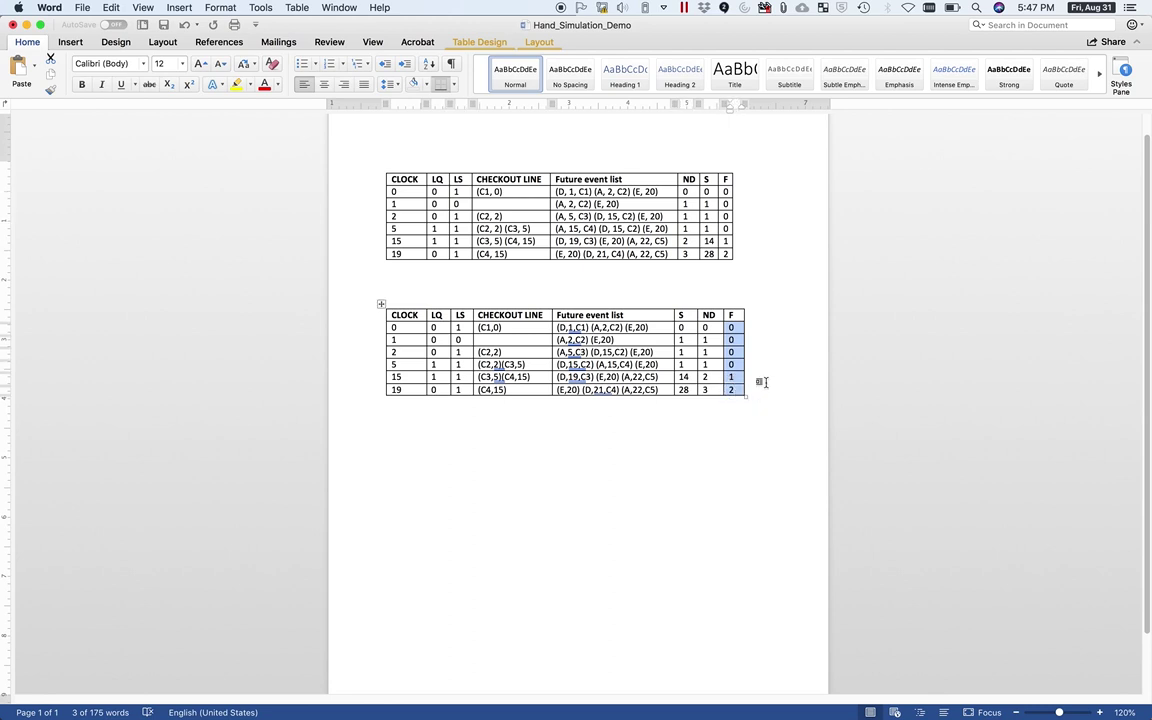
{"action": "left_click", "coordinate": [762, 381]}
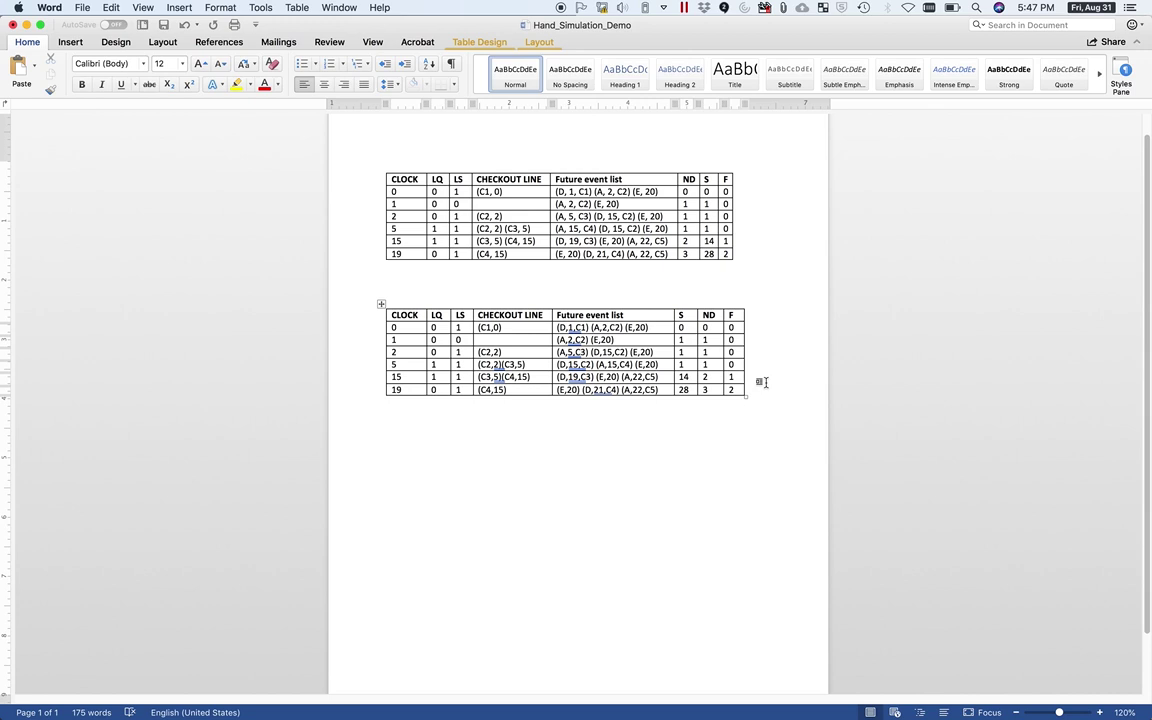
Review the upper table's future event lists at CLOCK 0 and 1 and the departure event at CLOCK 19.
{"action": "left_click_drag", "start_coordinate": [555, 191], "coordinate": [652, 194]}
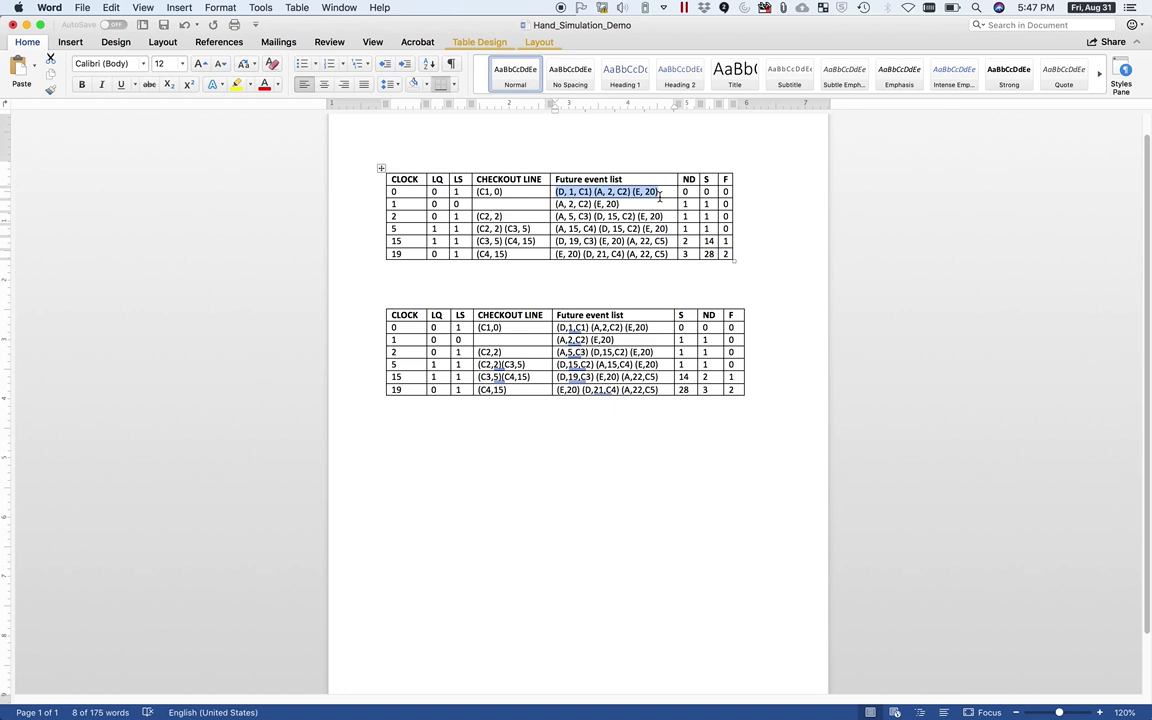
{"action": "triple_click", "coordinate": [568, 205]}
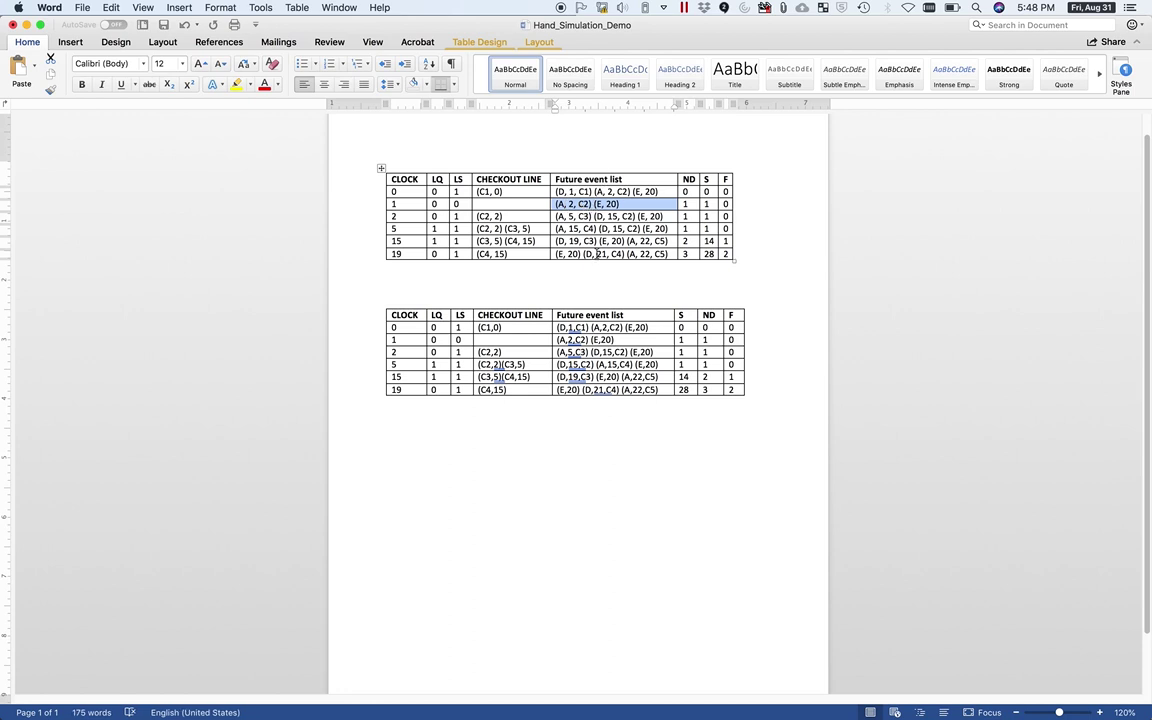
{"action": "left_click", "coordinate": [592, 276]}
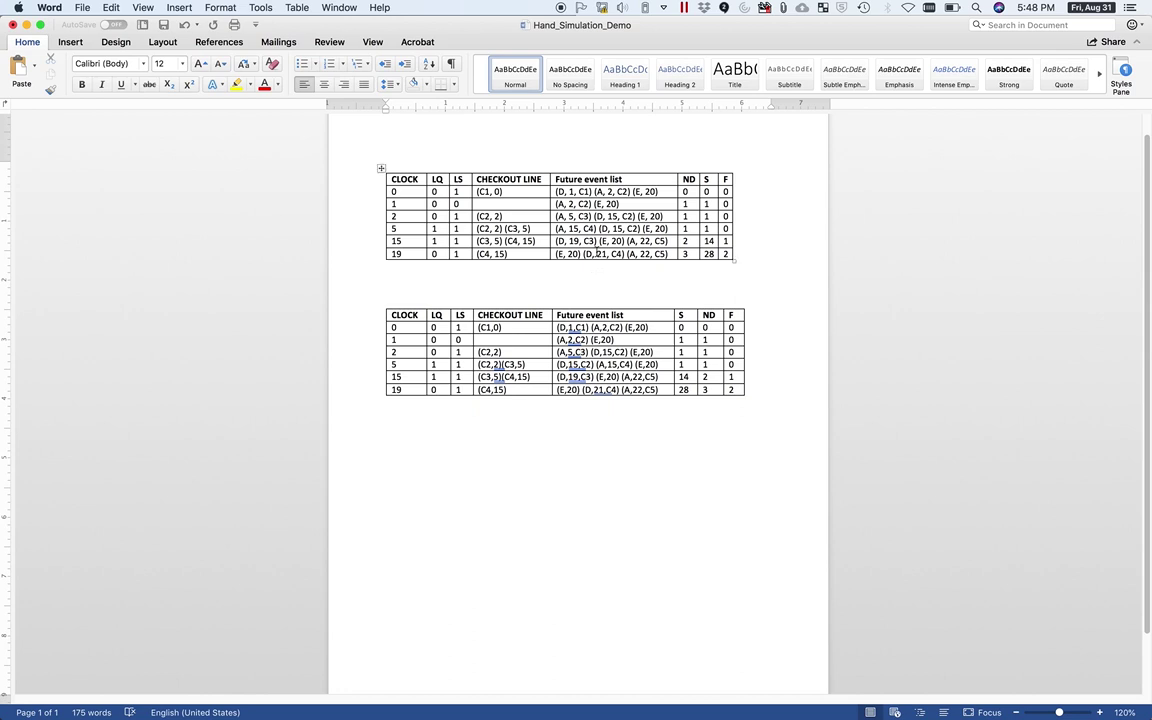
{"action": "left_click", "coordinate": [618, 254]}
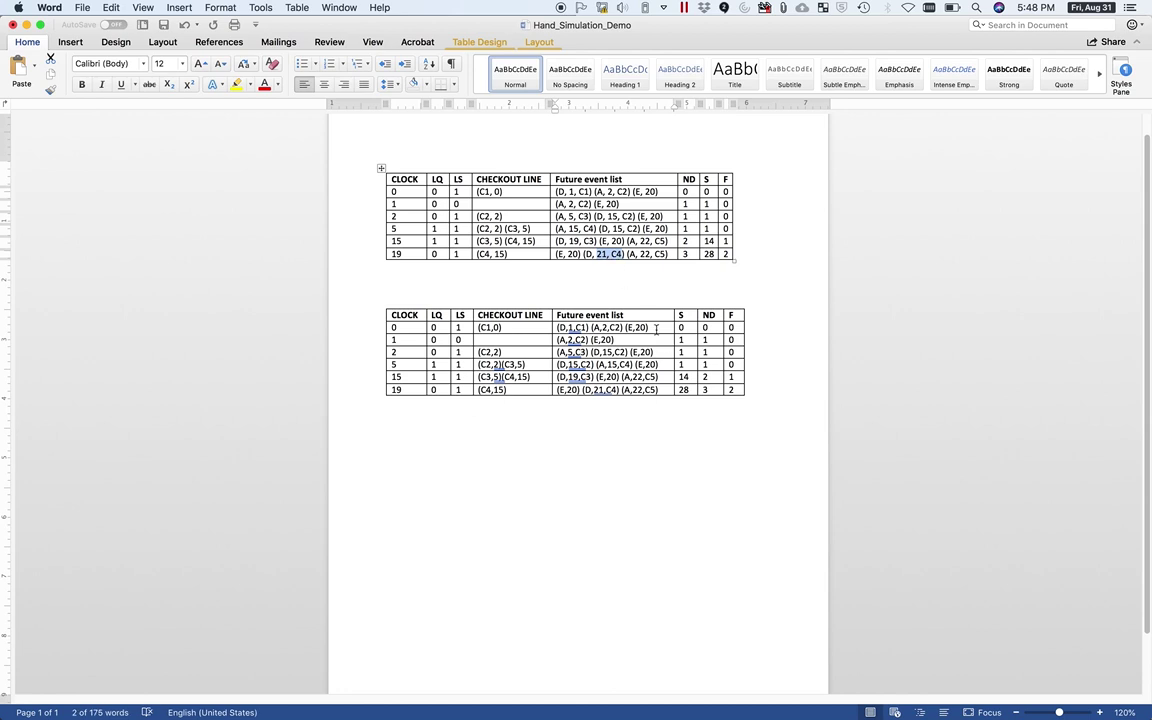
{"action": "left_click", "coordinate": [780, 379]}
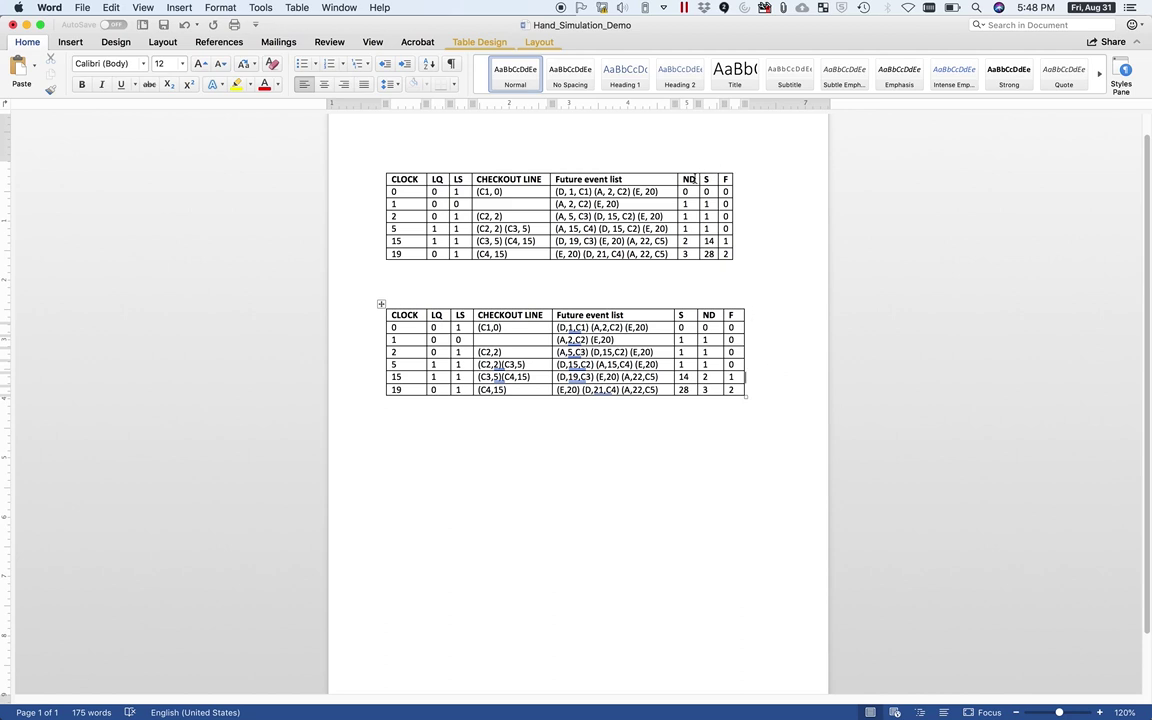
Examine the ND, S and F headings, the reference table's header row, and its two time-15 events at CLOCK 5.
{"action": "left_click_drag", "start_coordinate": [684, 179], "coordinate": [740, 182]}
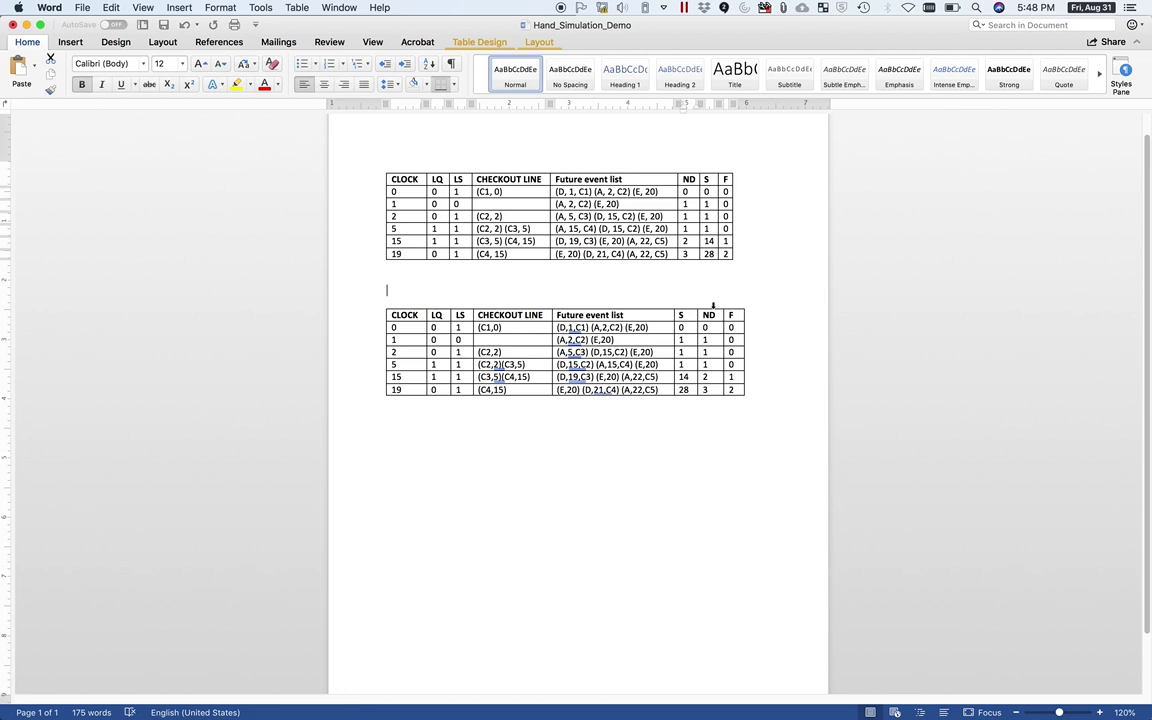
{"action": "left_click", "coordinate": [386, 290]}
{"action": "left_click_drag", "start_coordinate": [403, 315], "coordinate": [738, 316]}
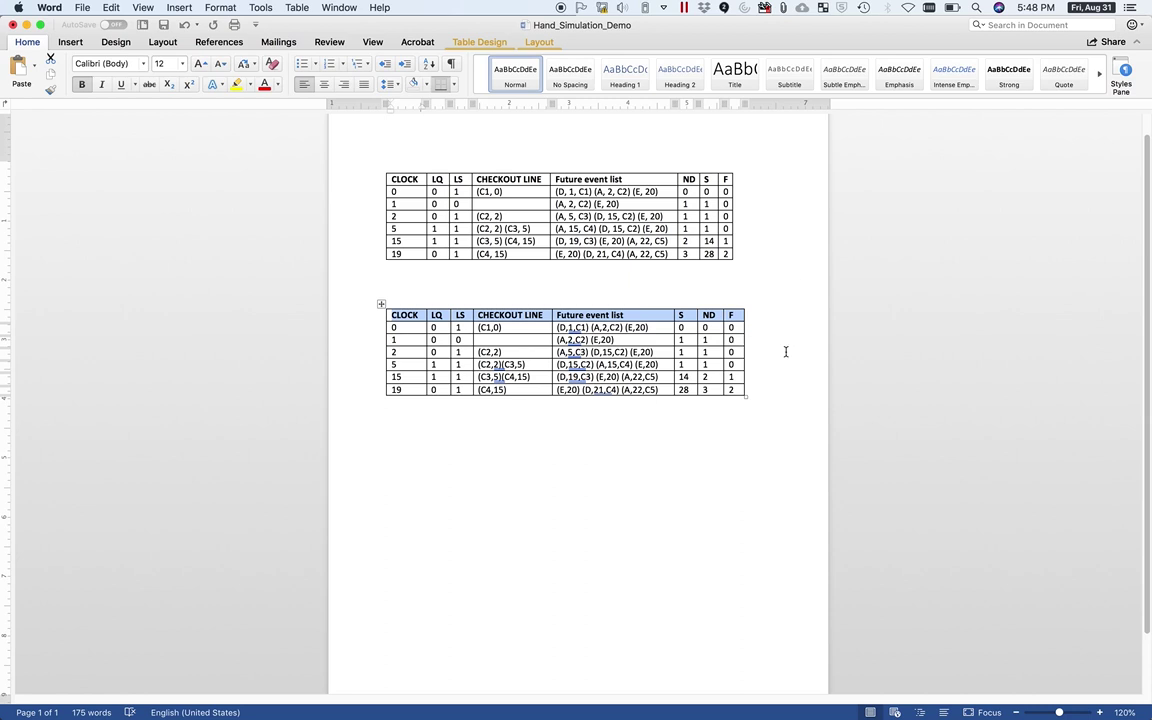
{"action": "left_click", "coordinate": [745, 352]}
{"action": "left_click_drag", "start_coordinate": [557, 365], "coordinate": [634, 365]}
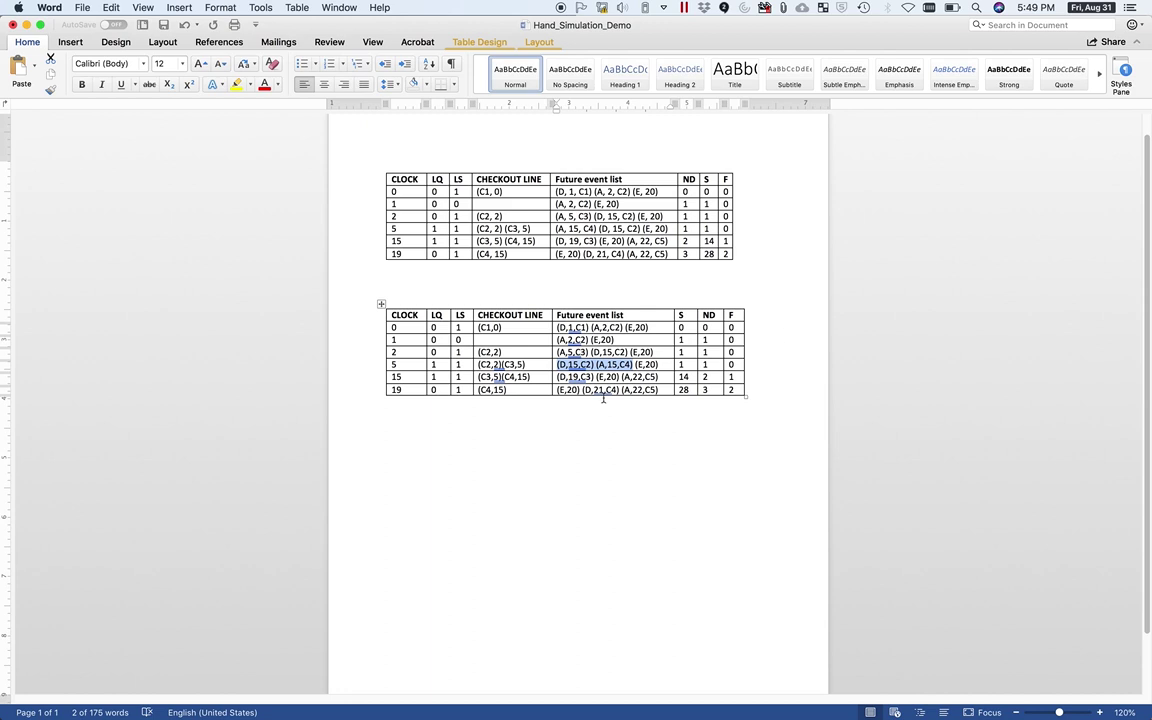
{"action": "left_click", "coordinate": [818, 332]}
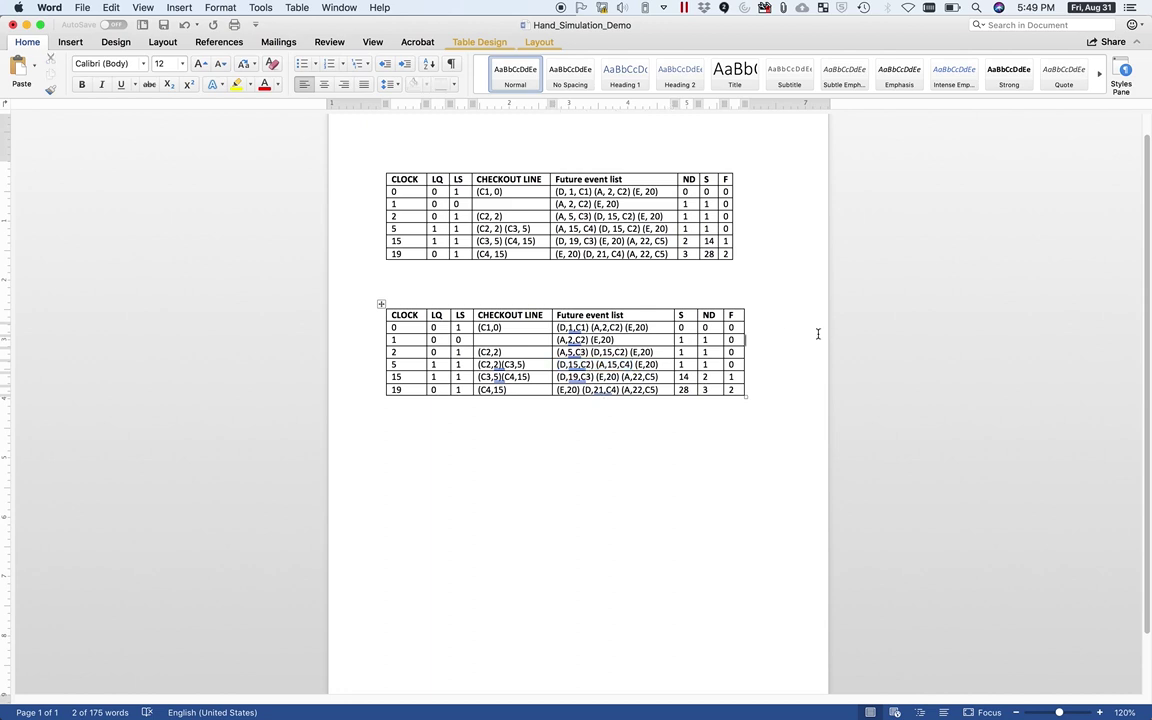